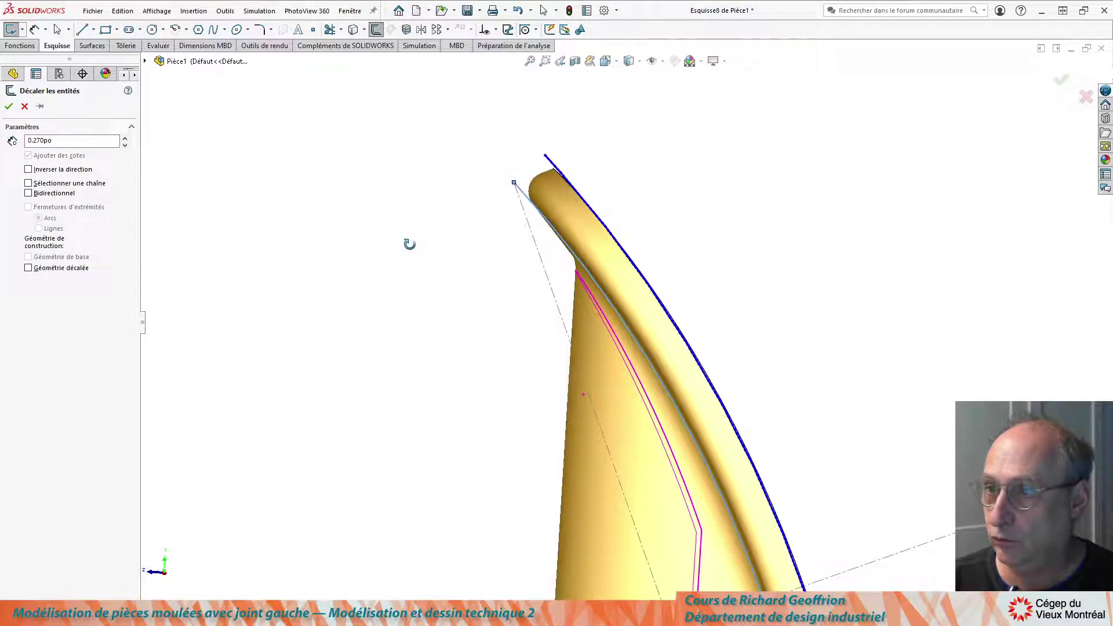
Complete the 0.270po offset of the curved profile line along the flange
key(Return)
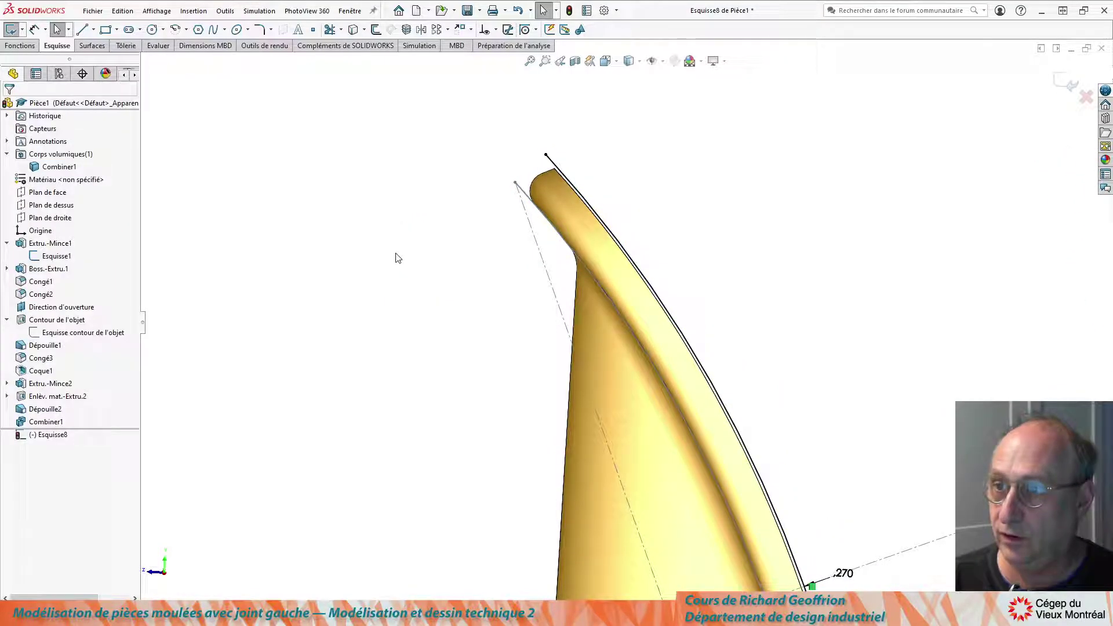
scroll(609, 234, up, 10)
scroll(670, 302, down, 4)
middle_drag(636, 305, 595, 286)
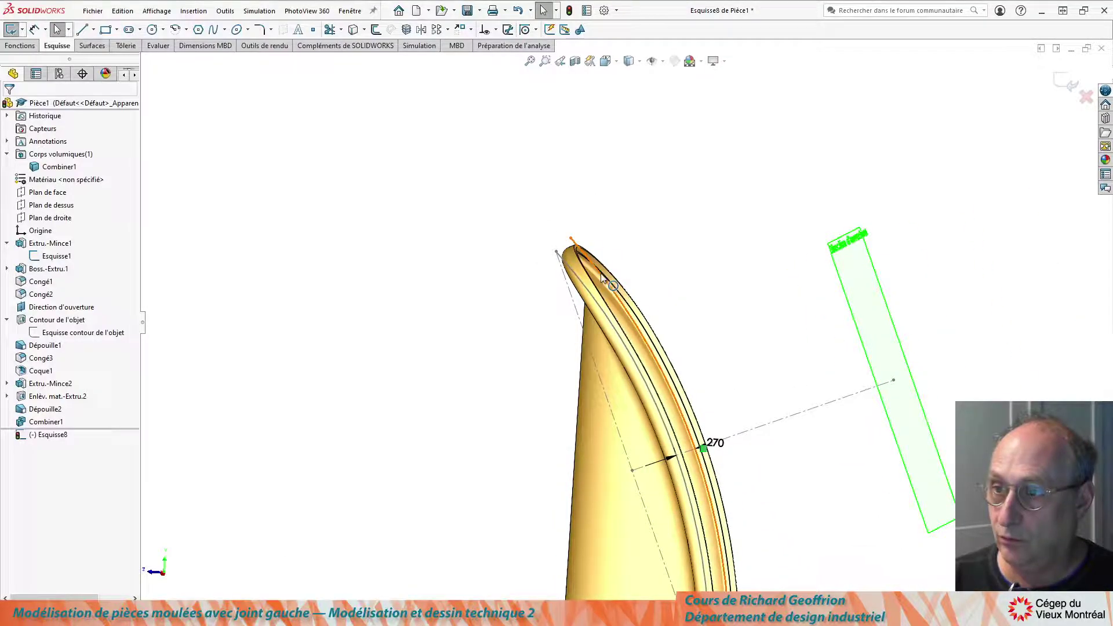
Set up a thin boss extrusion of the offset curve with Plan milieu as the end condition and a 0.2po wall thickness
click(603, 278)
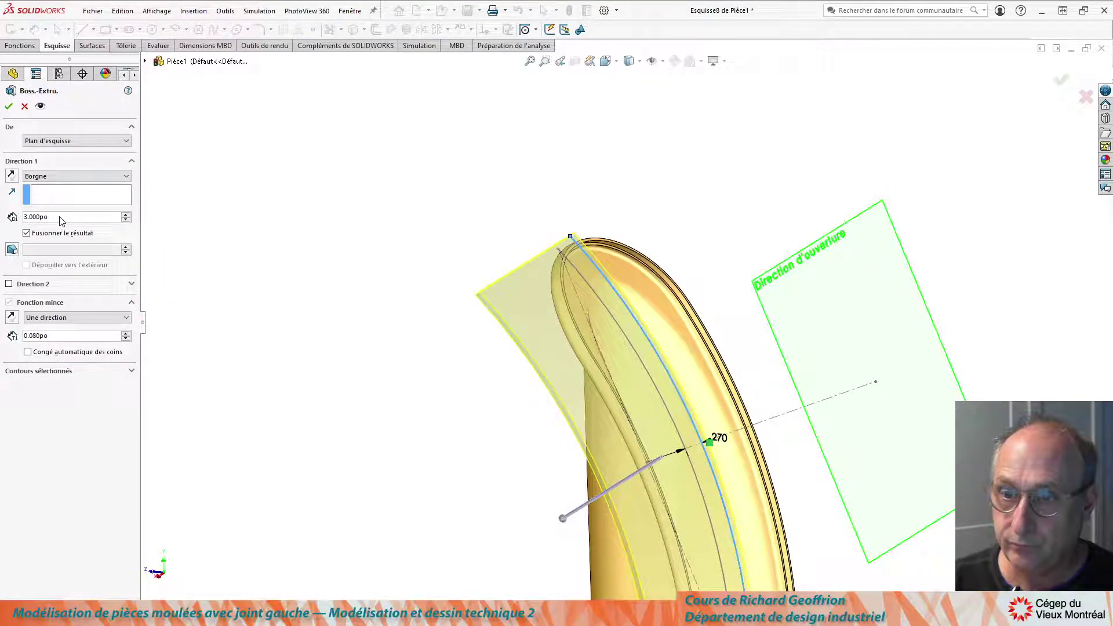
click(69, 176)
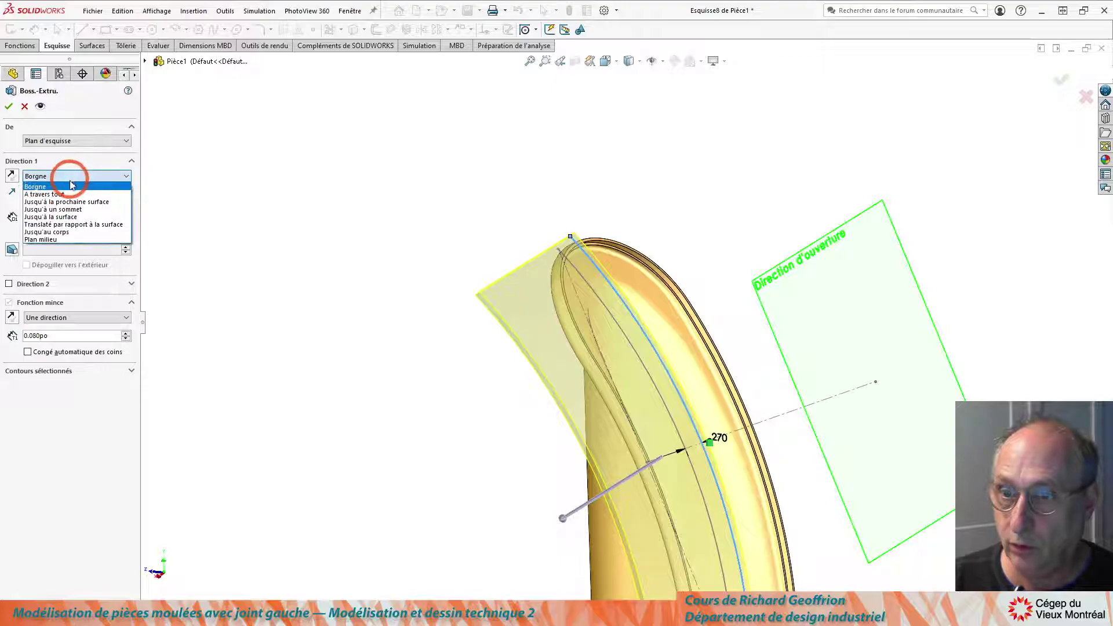
click(69, 240)
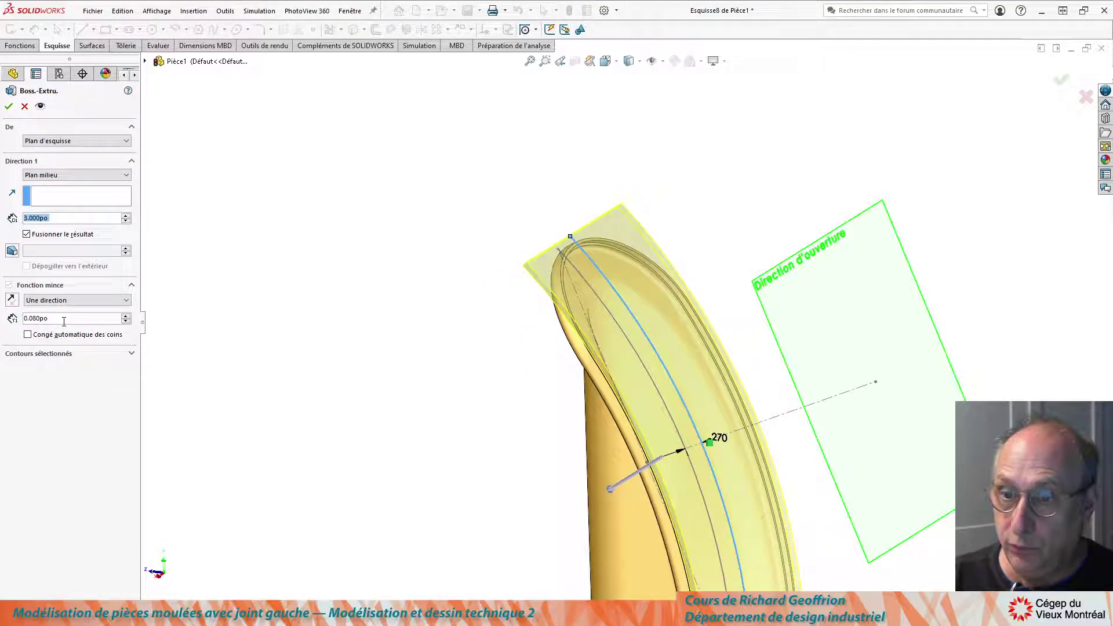
drag(67, 320, 2, 321)
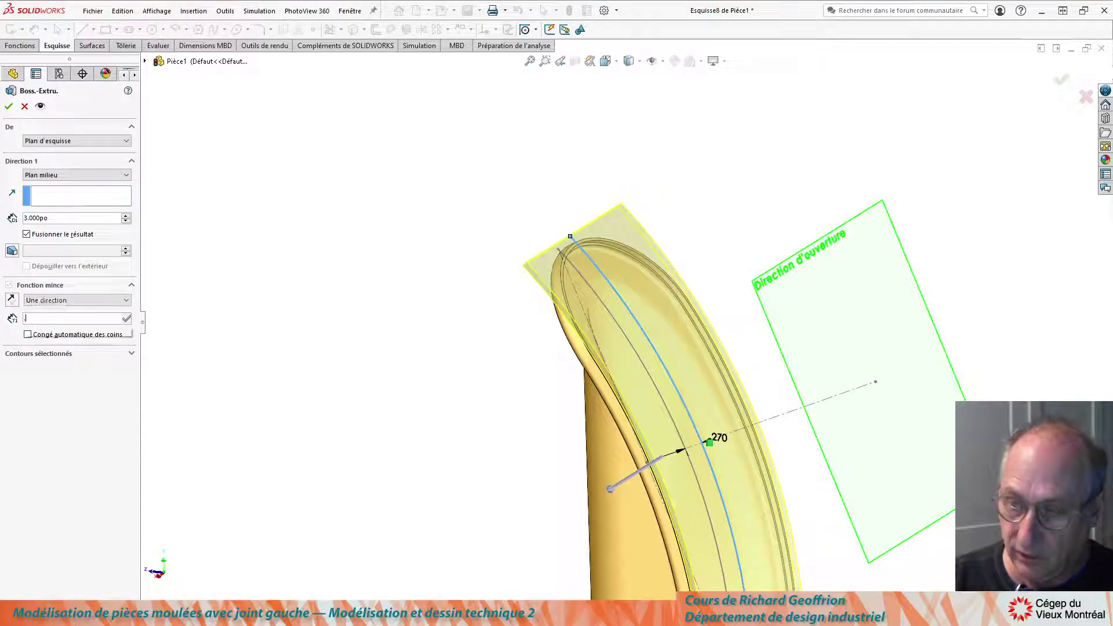
text(0.2)
key(Return)
Disable merging of the result and complete the thin extrusion as a separate body
middle_drag(302, 320, 438, 340)
scroll(405, 320, up, 5)
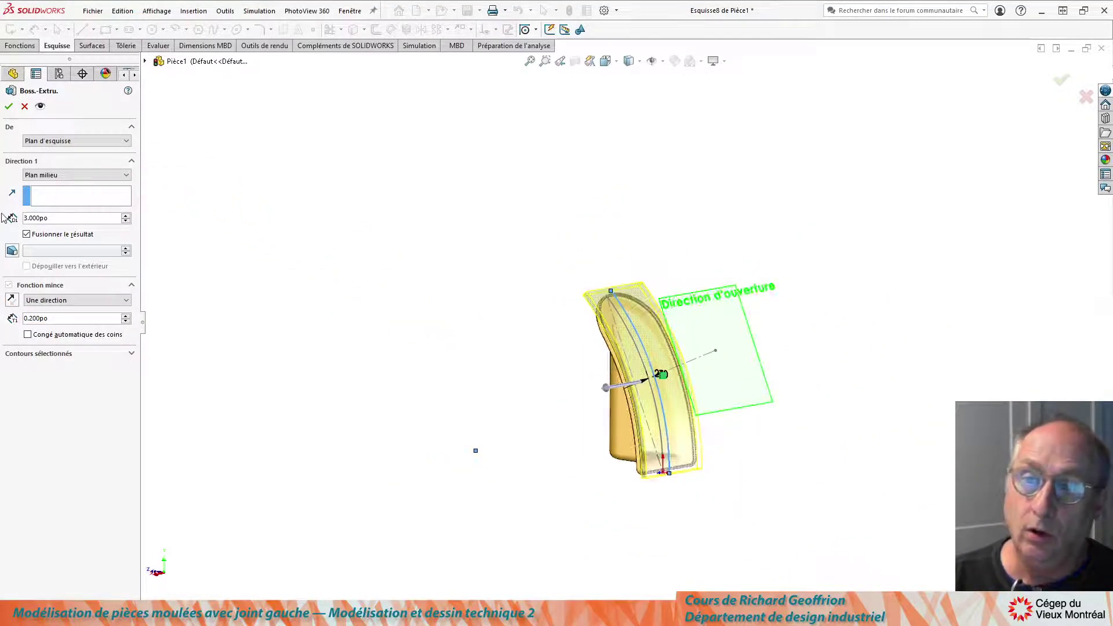
click(27, 236)
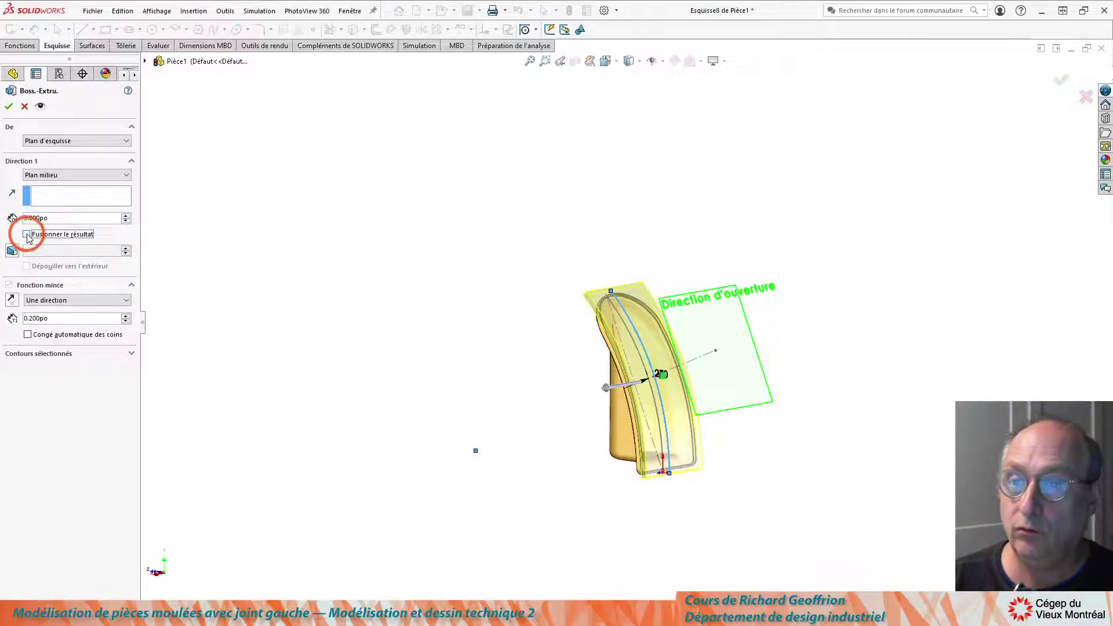
middle_drag(276, 343, 438, 389)
click(9, 106)
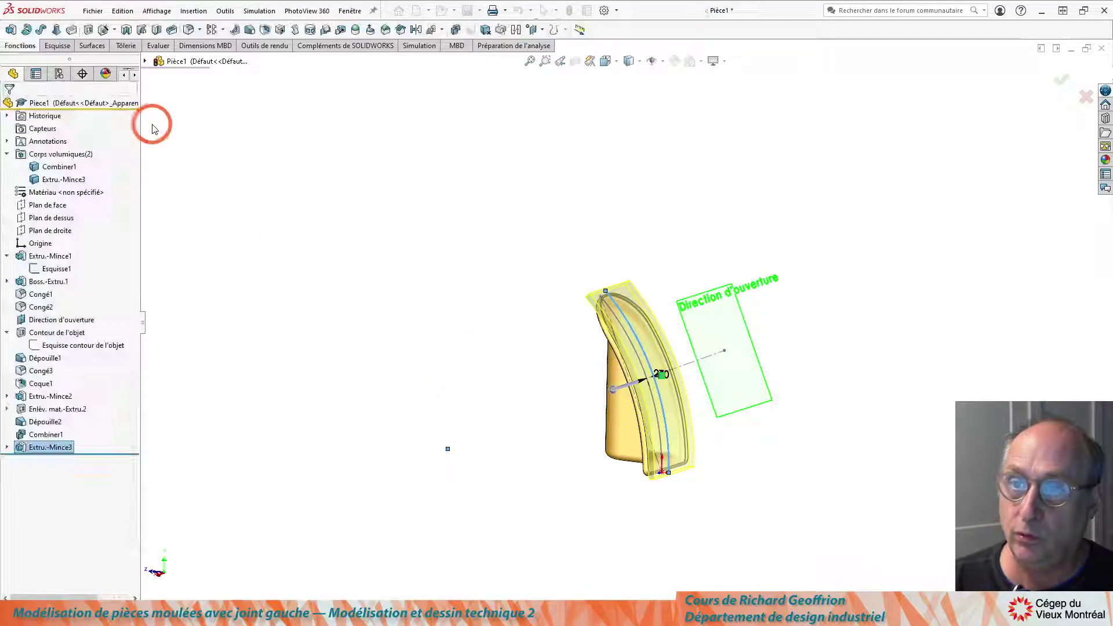
Set up an extruded cut from Esquisse contour de l'objet, through all (A travers tout), removing the material outside the outline
middle_drag(734, 352, 535, 402)
click(57, 344)
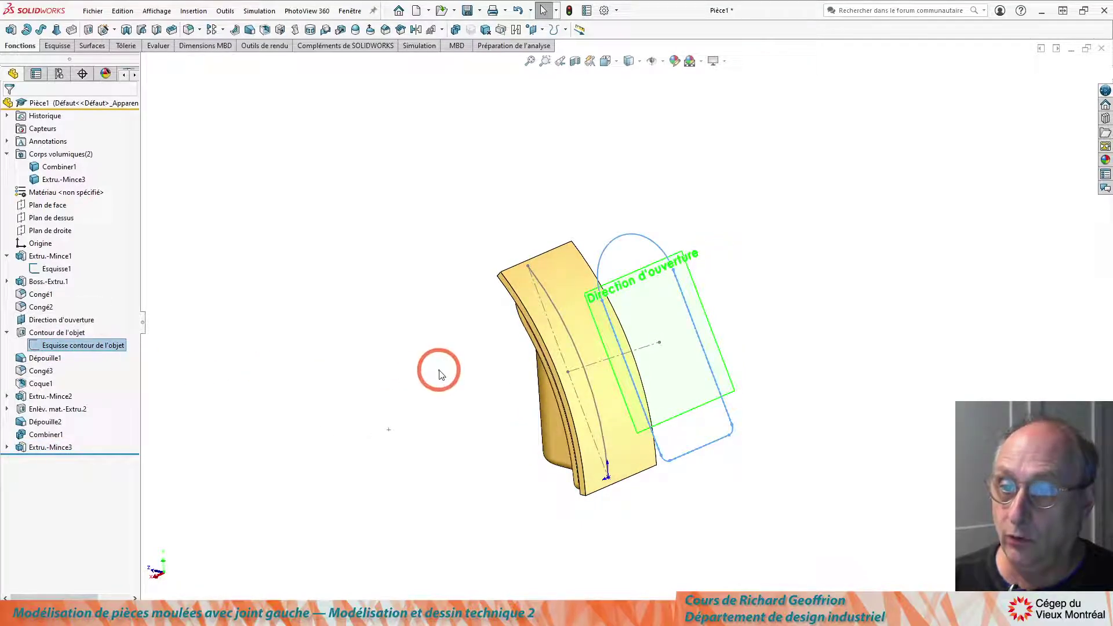
scroll(592, 346, down, 2)
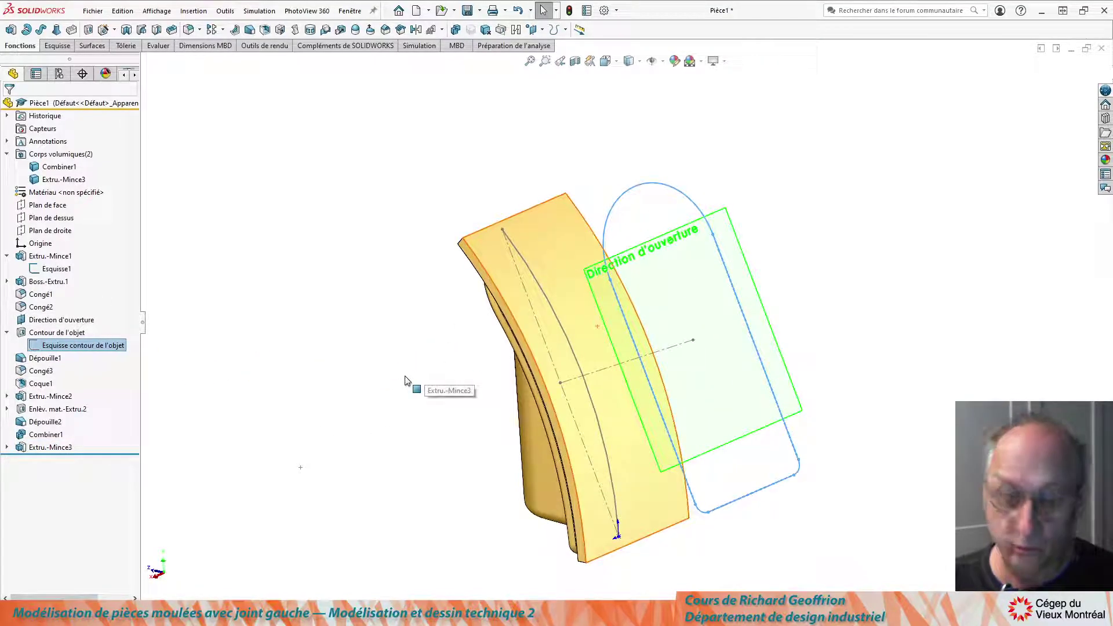
key(e)
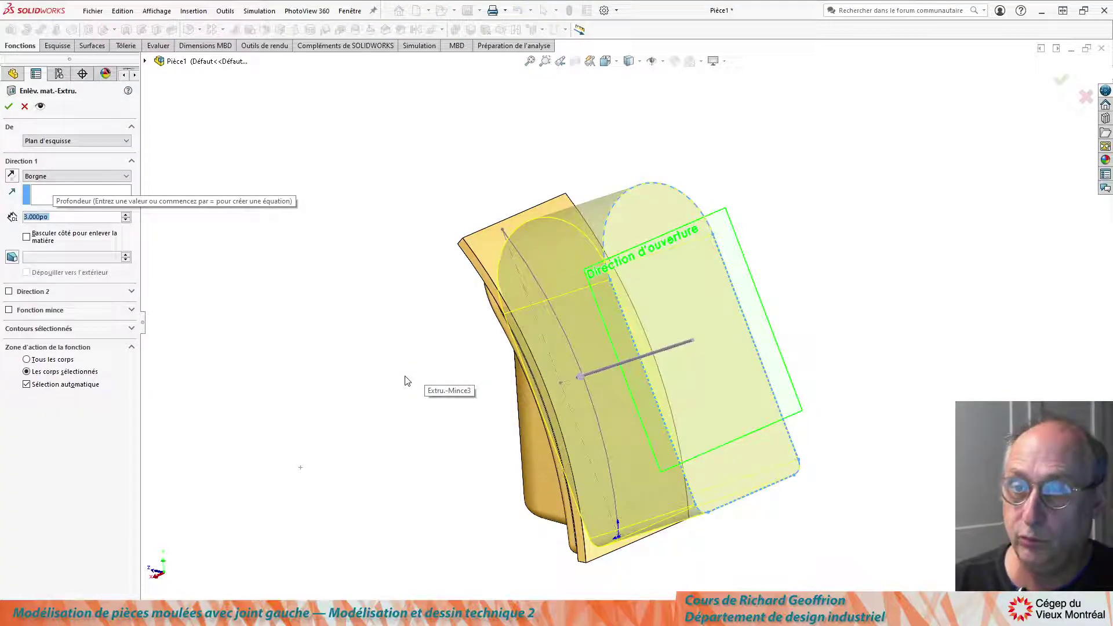
mouse_move(390, 391)
middle_down()
mouse_move(416, 374)
mouse_move(399, 389)
middle_up()
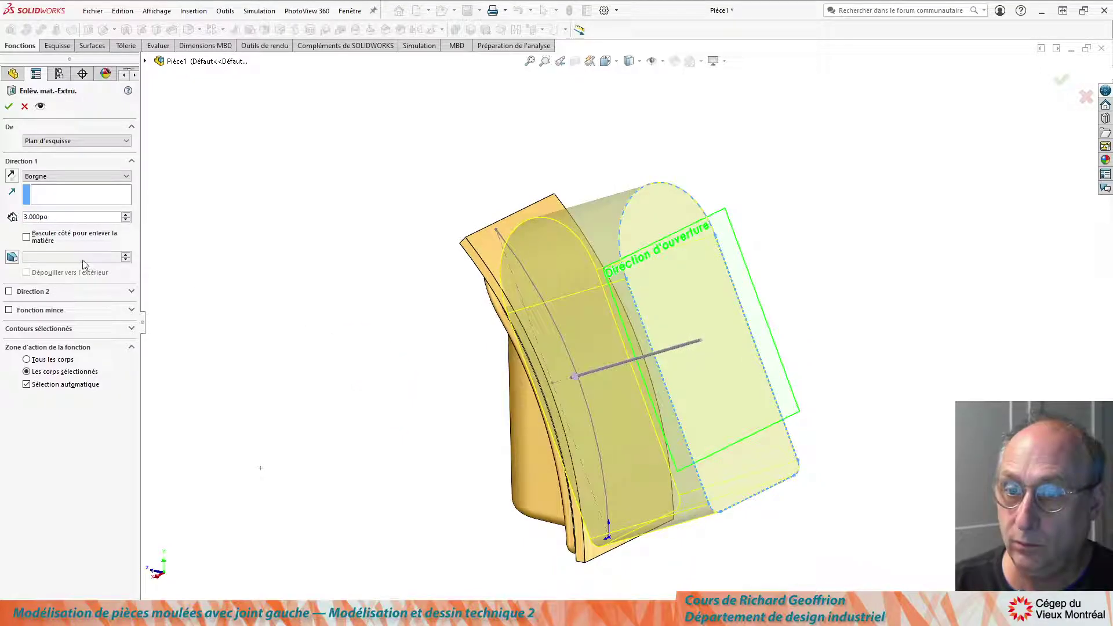
click(27, 238)
click(87, 176)
click(83, 193)
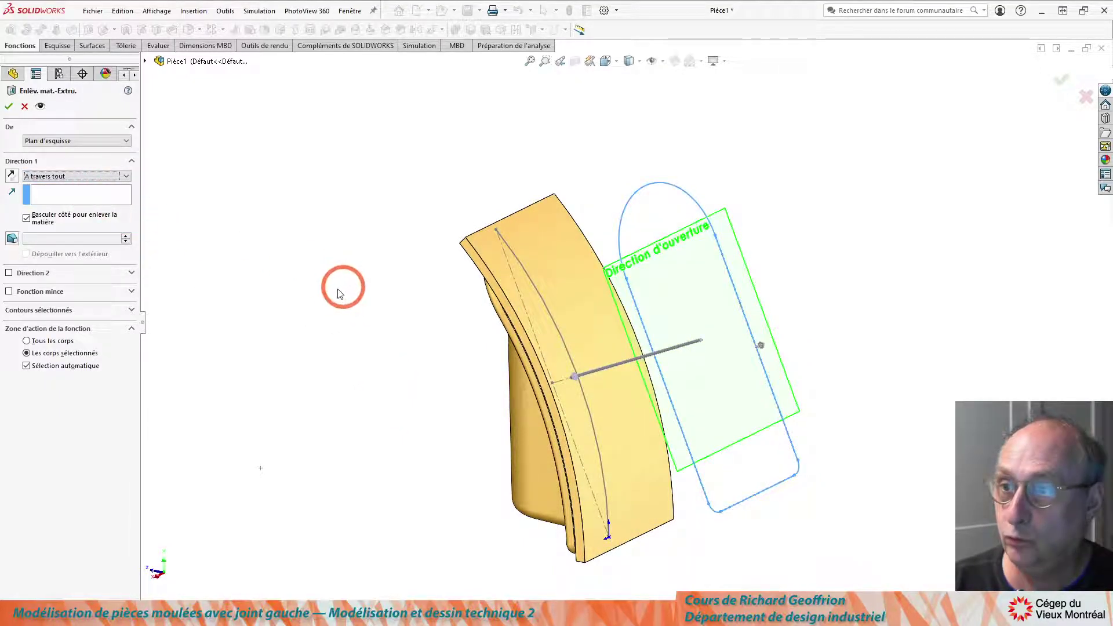
Limit the cut to the new curved thin body instead of automatic body selection, and complete it
middle_drag(267, 328, 252, 459)
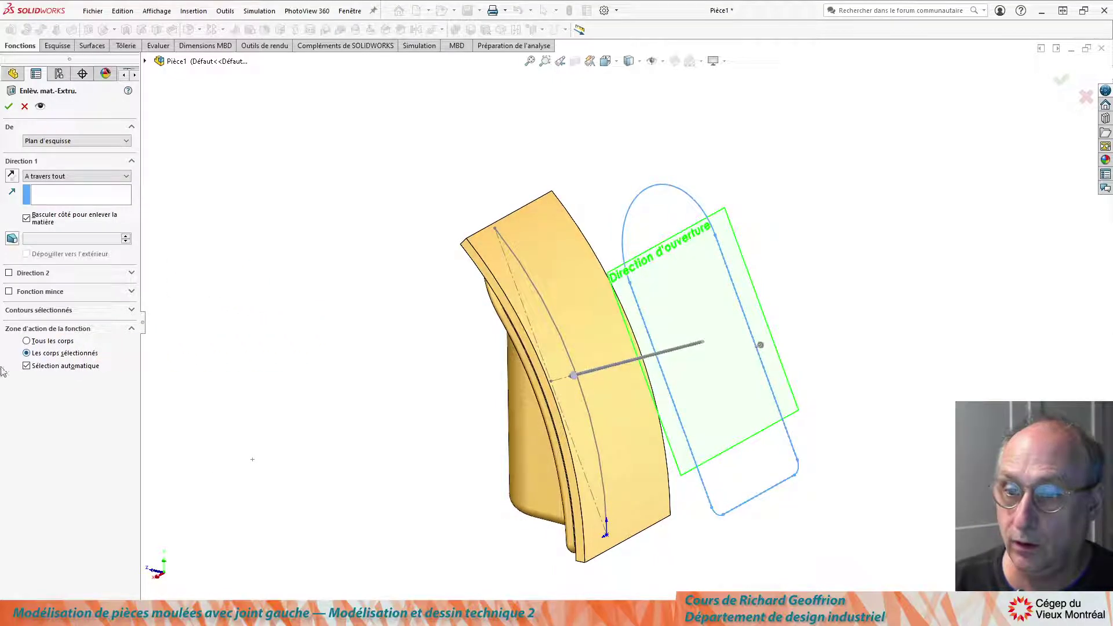
click(26, 366)
scroll(380, 338, down, 3)
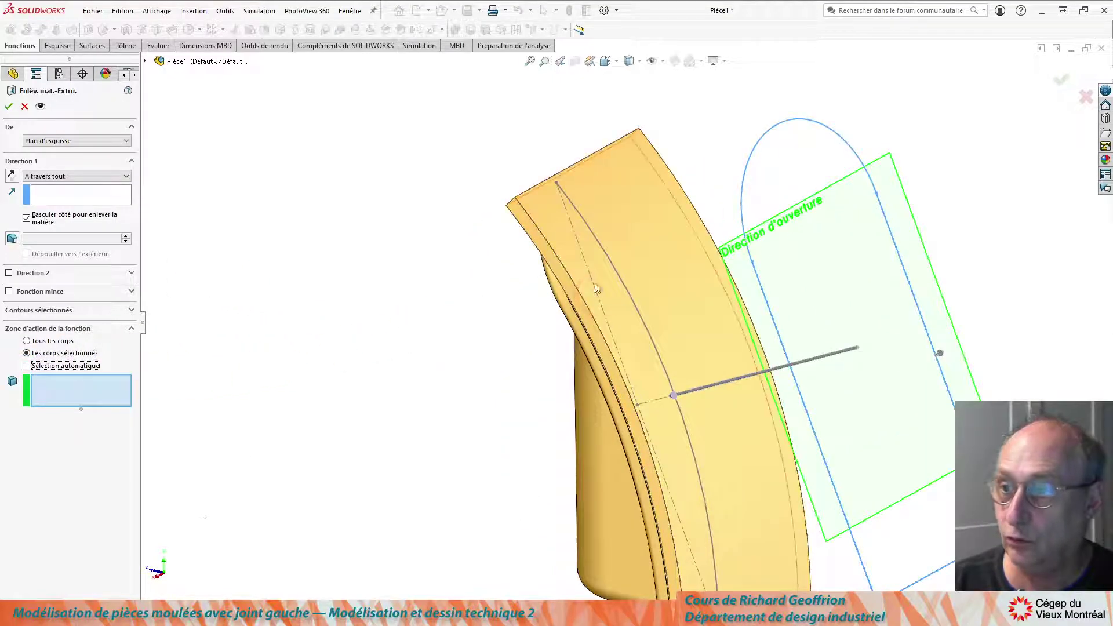
click(534, 212)
key(Return)
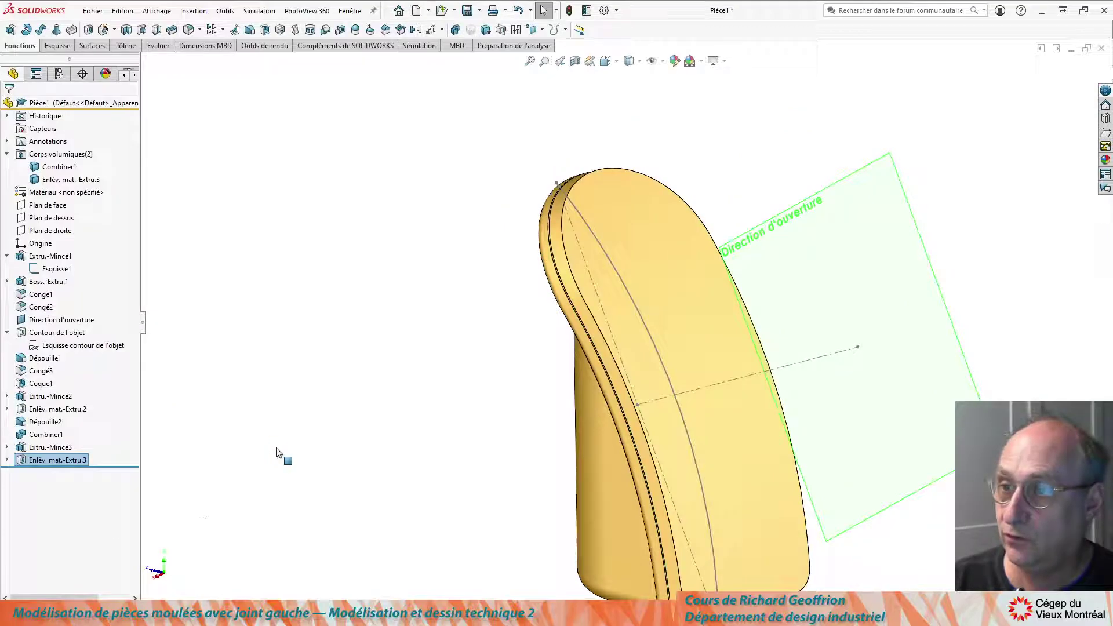
Examine the neighbouring edges where the trimmed curved body meets the flange
middle_drag(432, 431, 609, 313)
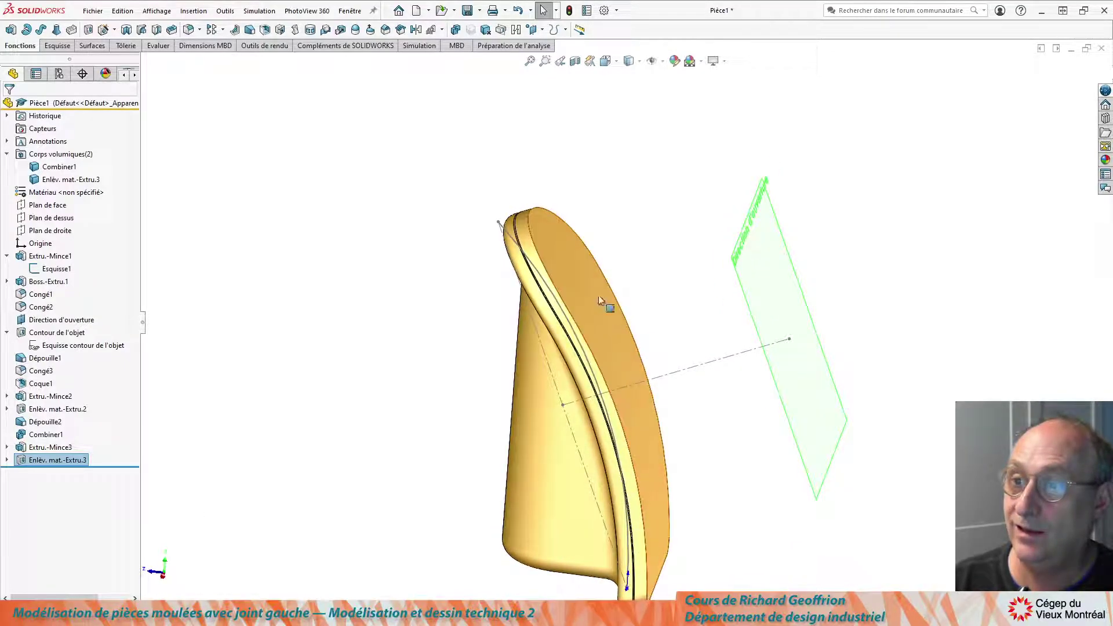
scroll(551, 294, down, 5)
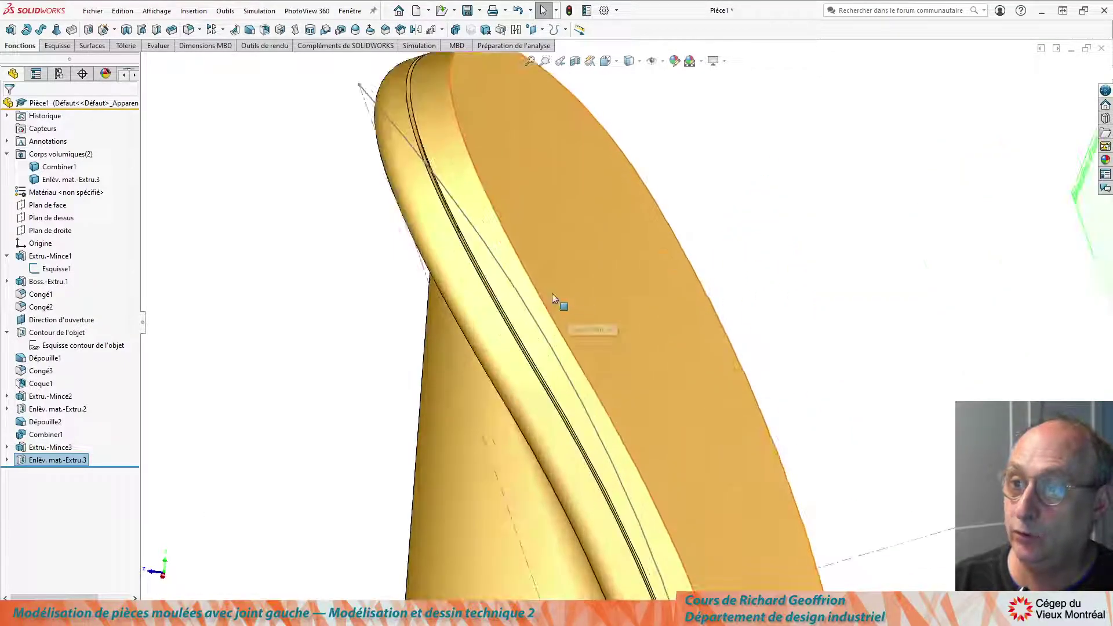
click(443, 214)
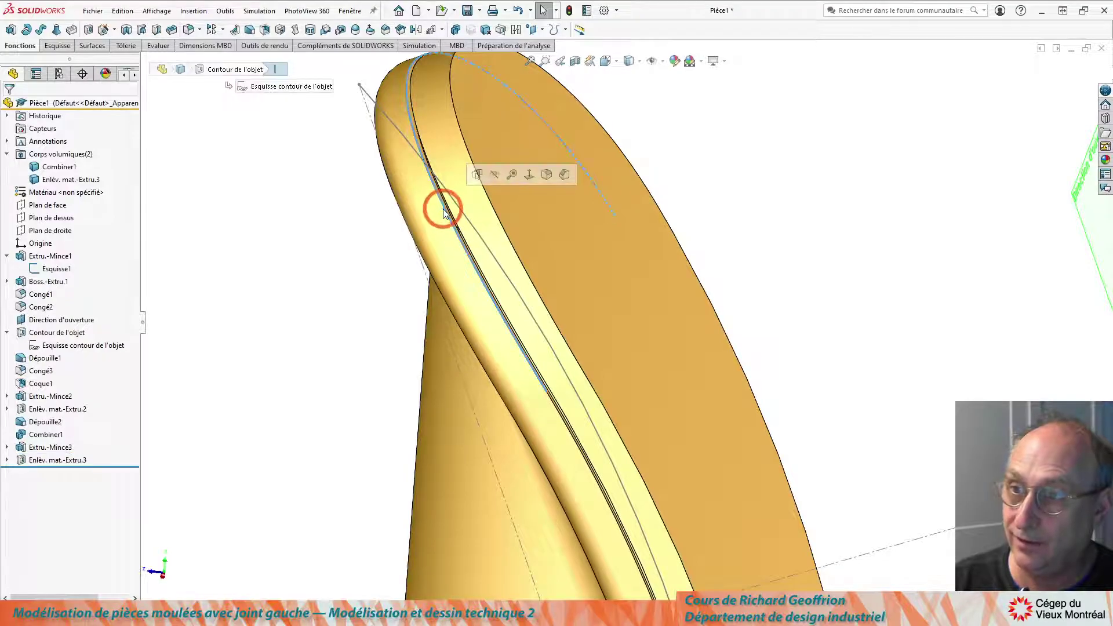
click(419, 139)
scroll(347, 267, up, 2)
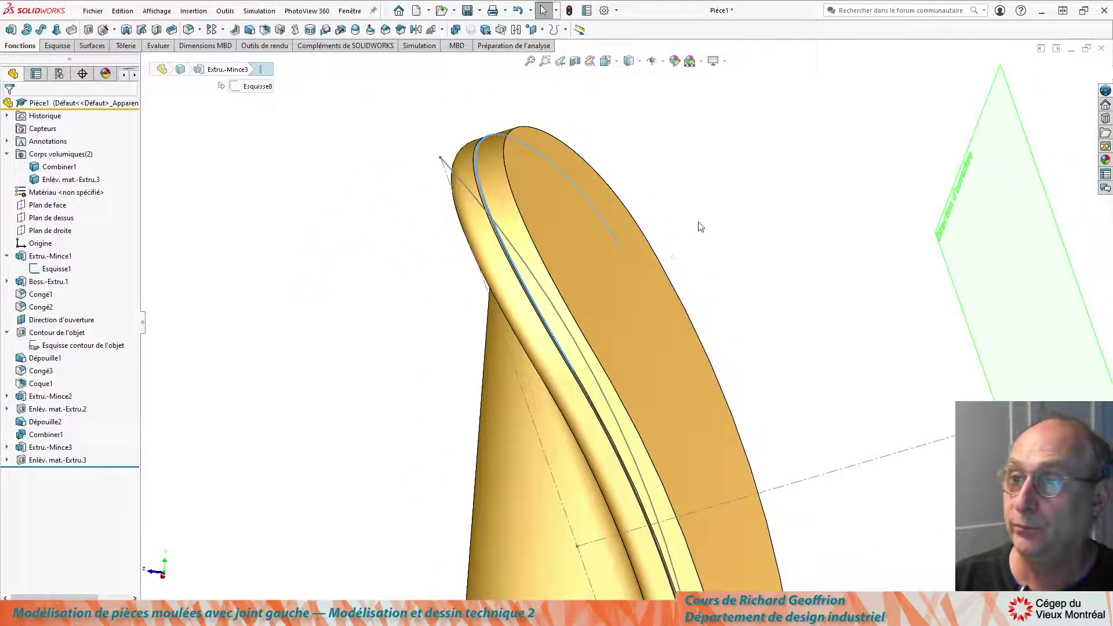
scroll(718, 246, up, 3)
click(701, 280)
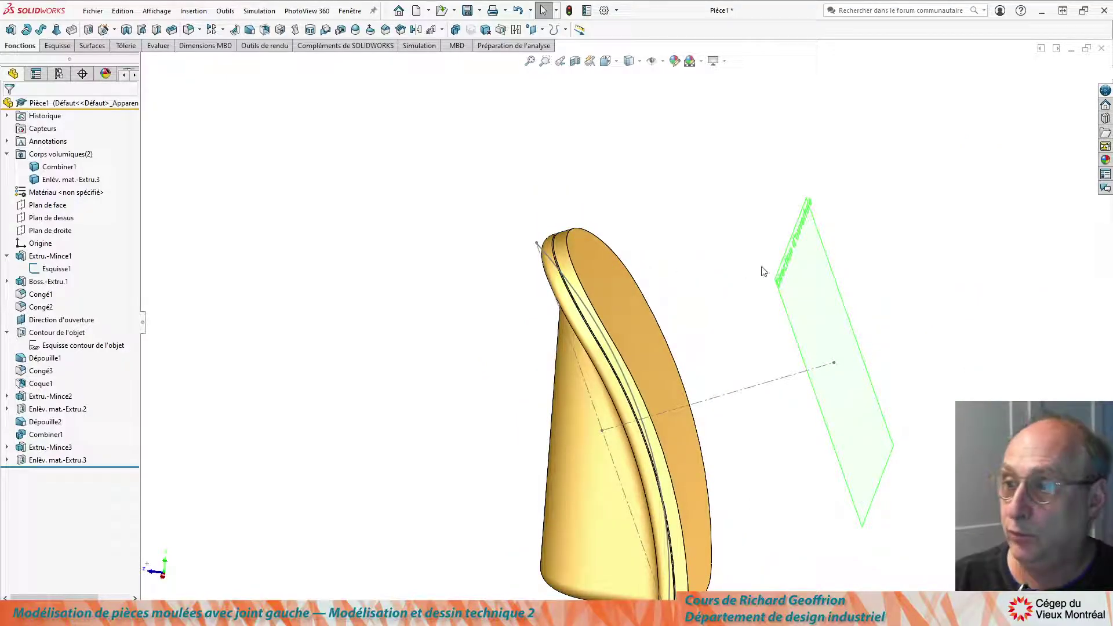
middle_drag(652, 363, 556, 278)
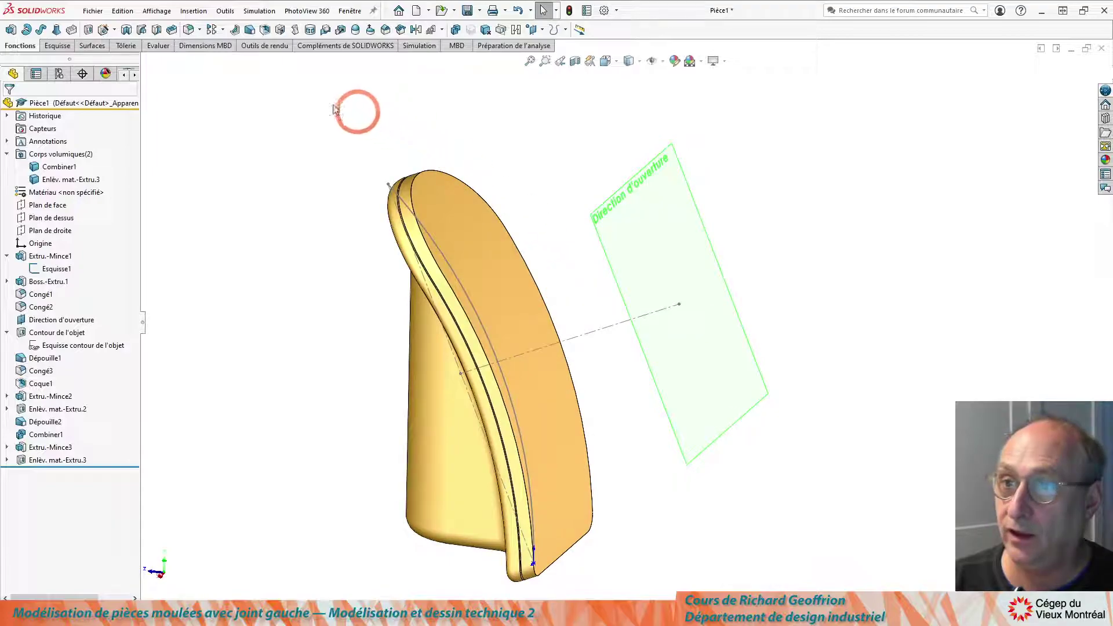
Set up a Ligne neutre draft at 30 degrees, using the Direction d'ouverture plane as the pull direction
click(250, 30)
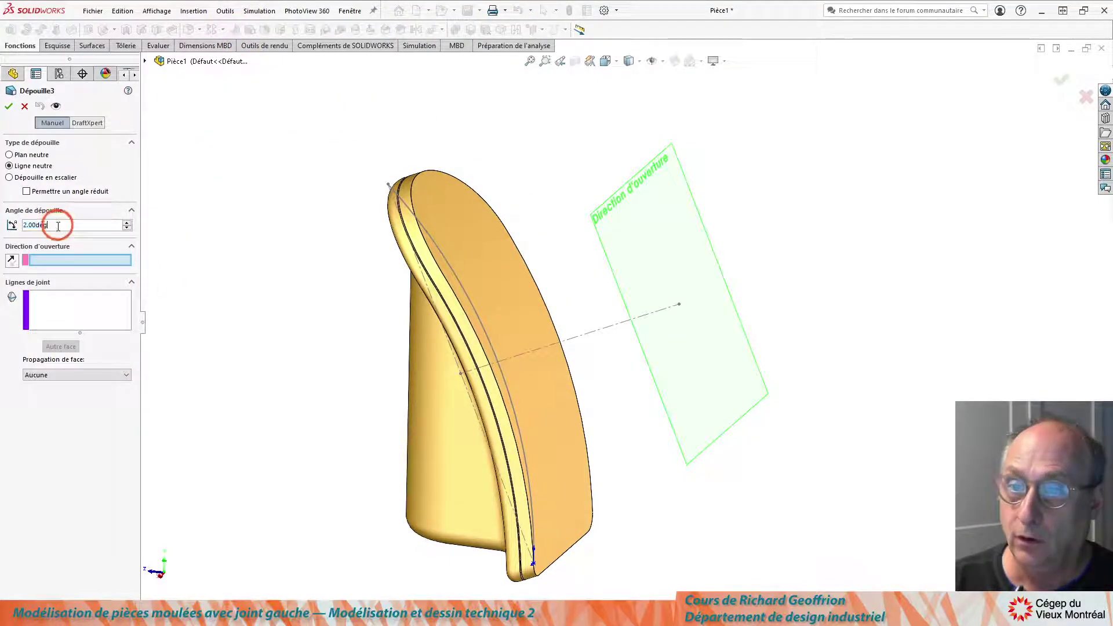
text(30)
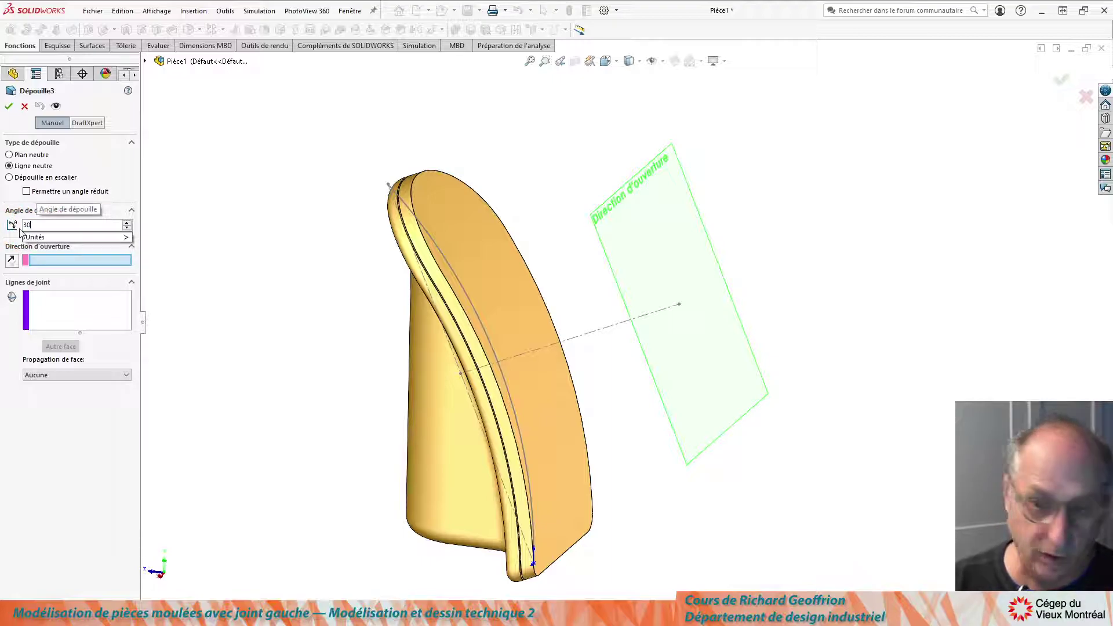
key(Tab)
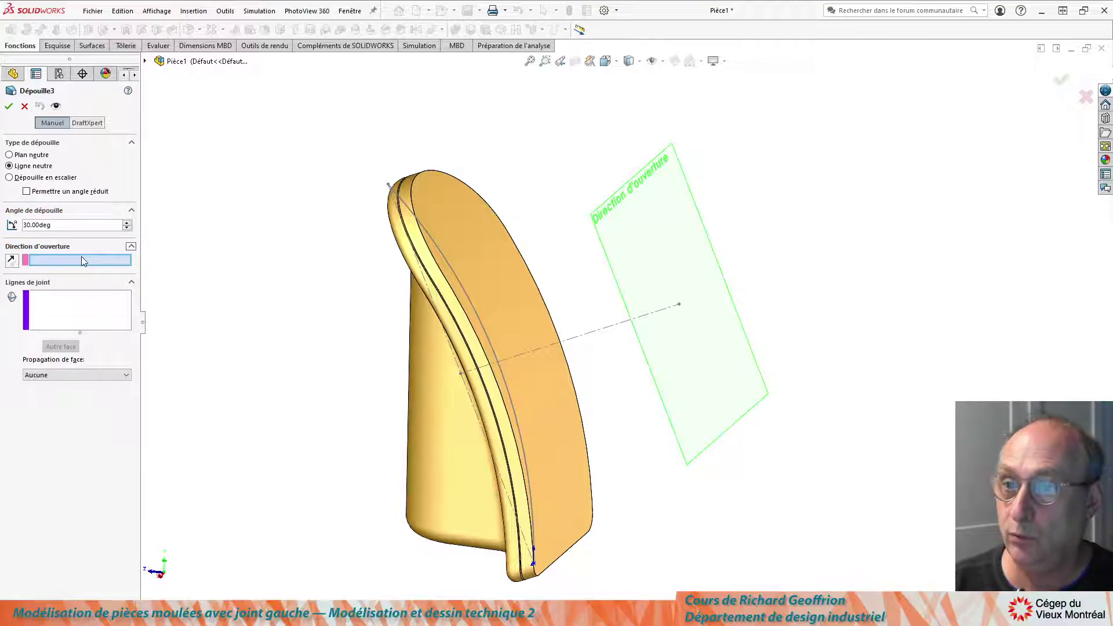
click(660, 221)
click(149, 352)
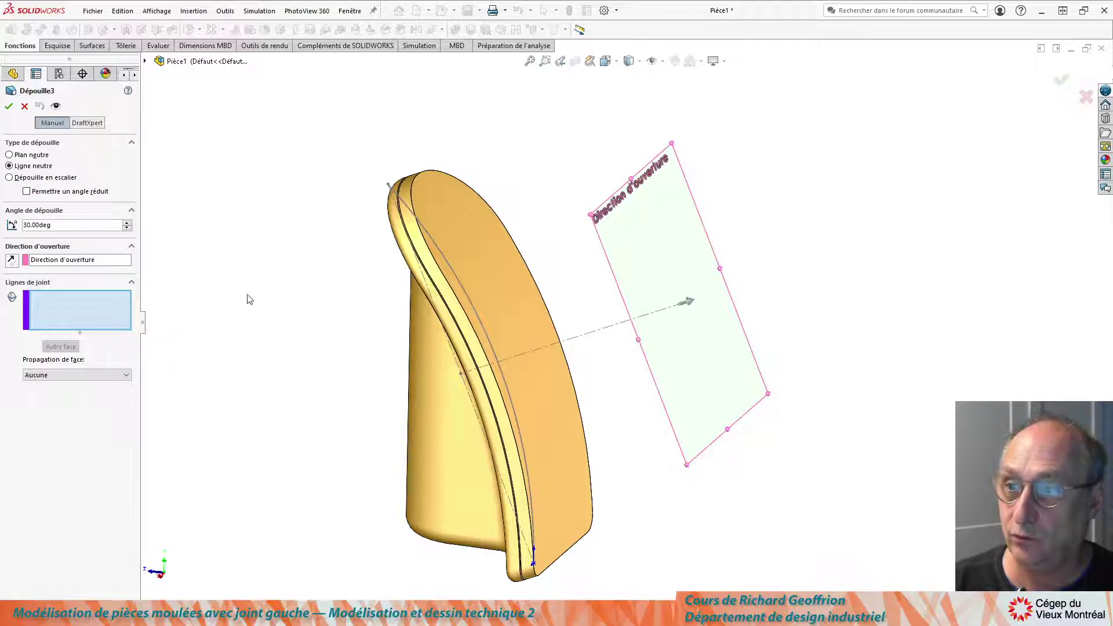
Try the tangent edges of the curved body's outline beside the flange as the draft's parting lines
scroll(373, 265, down, 3)
scroll(497, 228, down, 2)
scroll(580, 226, down, 3)
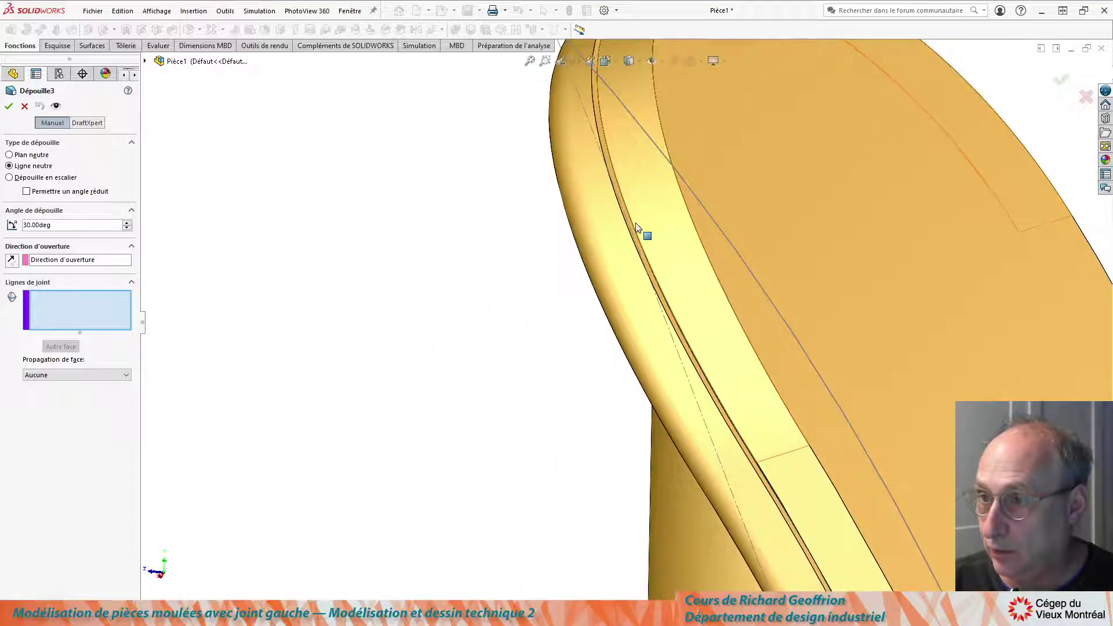
right_click(631, 227)
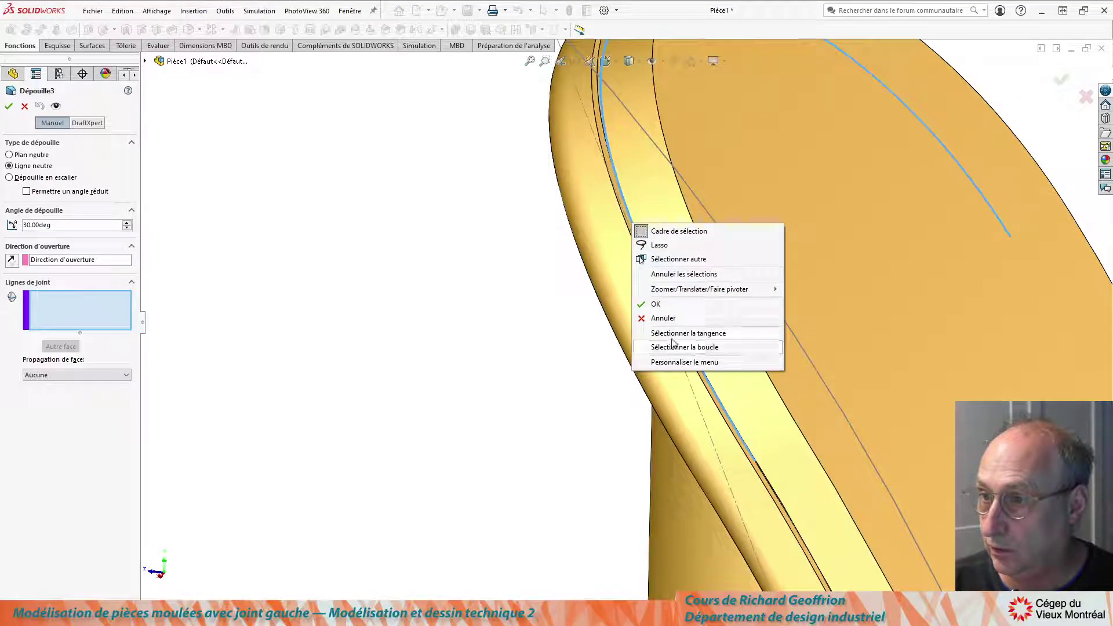
click(672, 335)
Examine the draft direction and the detailed preview of the draft, inspecting the selected parting edges up close
middle_drag(410, 300, 446, 331)
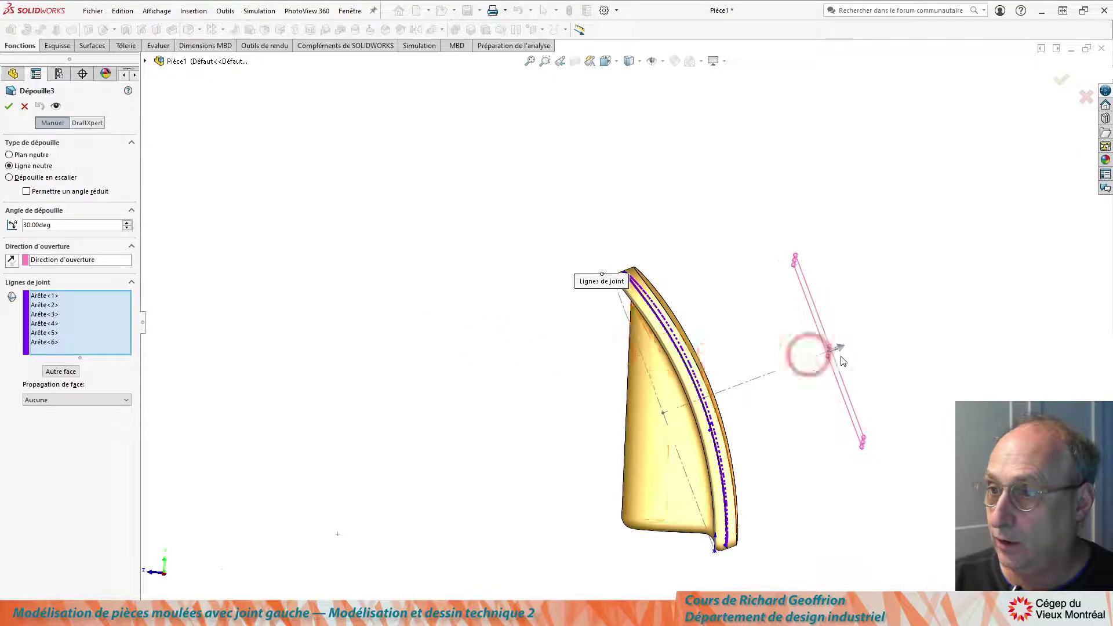
scroll(818, 368, down, 3)
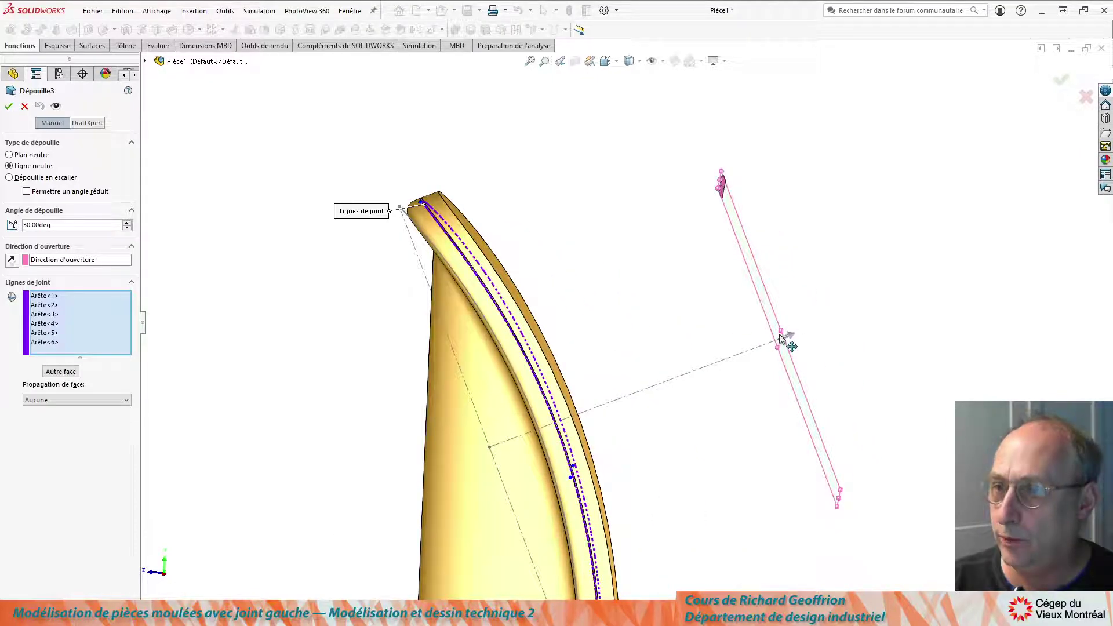
scroll(703, 357, up, 3)
middle_drag(651, 331, 612, 351)
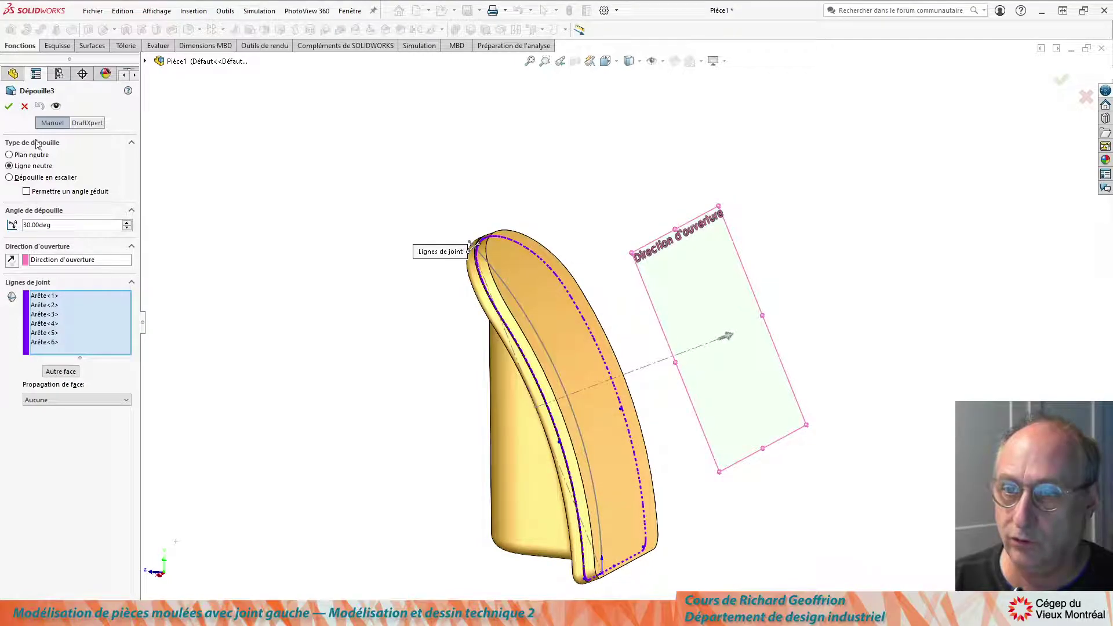
click(56, 107)
middle_drag(290, 326, 342, 313)
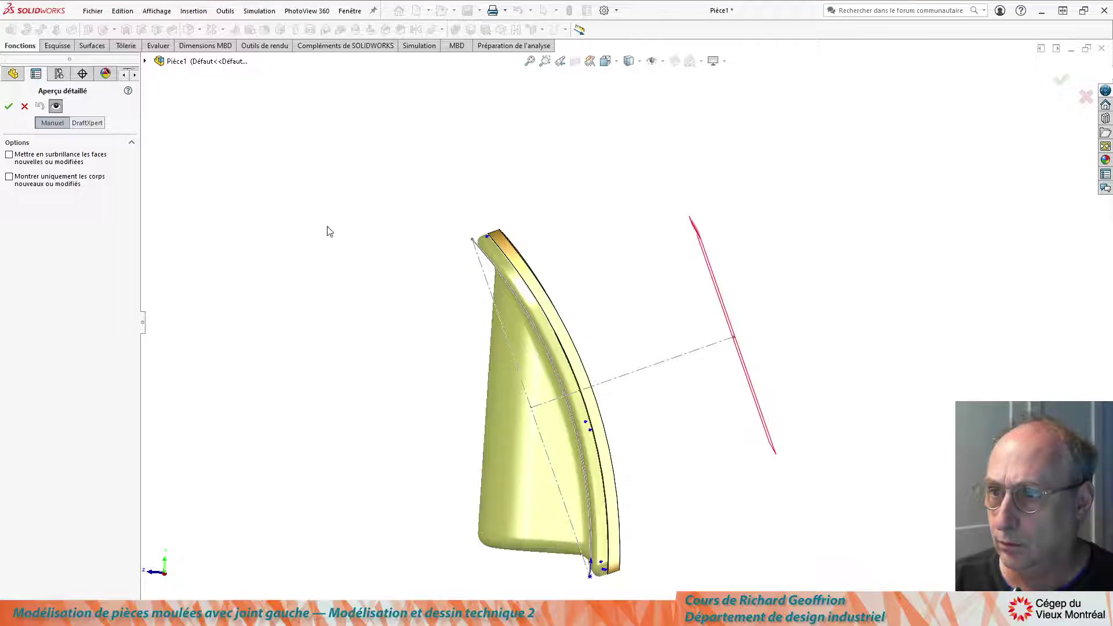
click(56, 109)
middle_drag(235, 235, 228, 271)
scroll(521, 301, down, 6)
mouse_move(455, 305)
middle_down()
mouse_move(454, 276)
mouse_move(459, 289)
mouse_move(441, 291)
middle_up()
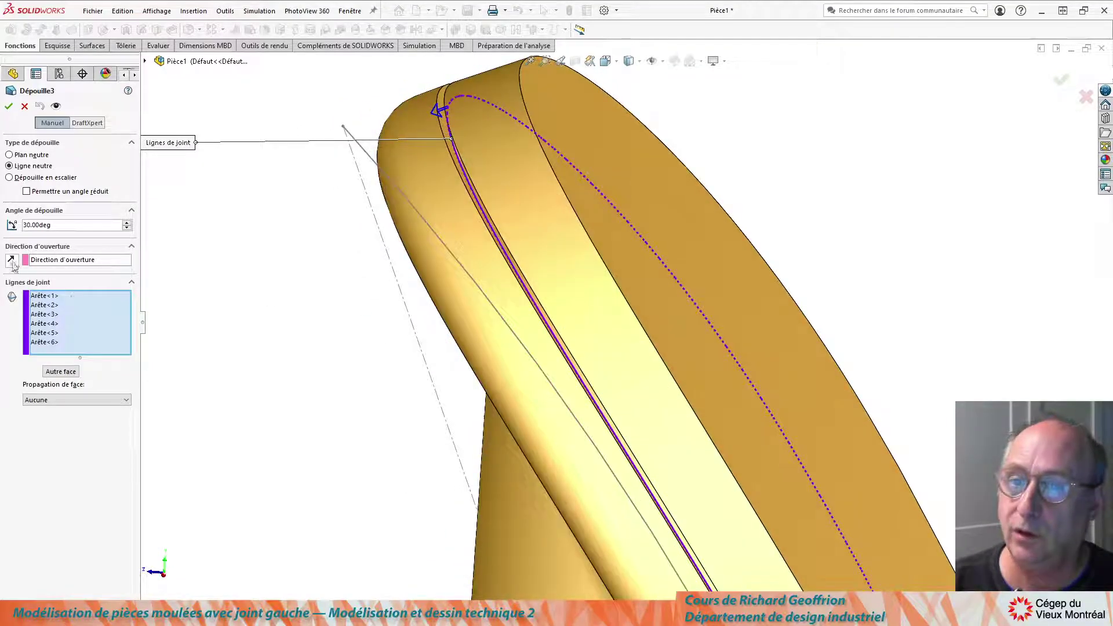
Remove all the selected edges from the draft's parting lines
click(42, 296)
key(Delete)
click(51, 296)
key(Delete)
click(46, 297)
key(Delete)
click(45, 298)
key(Delete)
click(45, 297)
key(Delete)
click(46, 297)
key(Delete)
scroll(371, 306, up, 4)
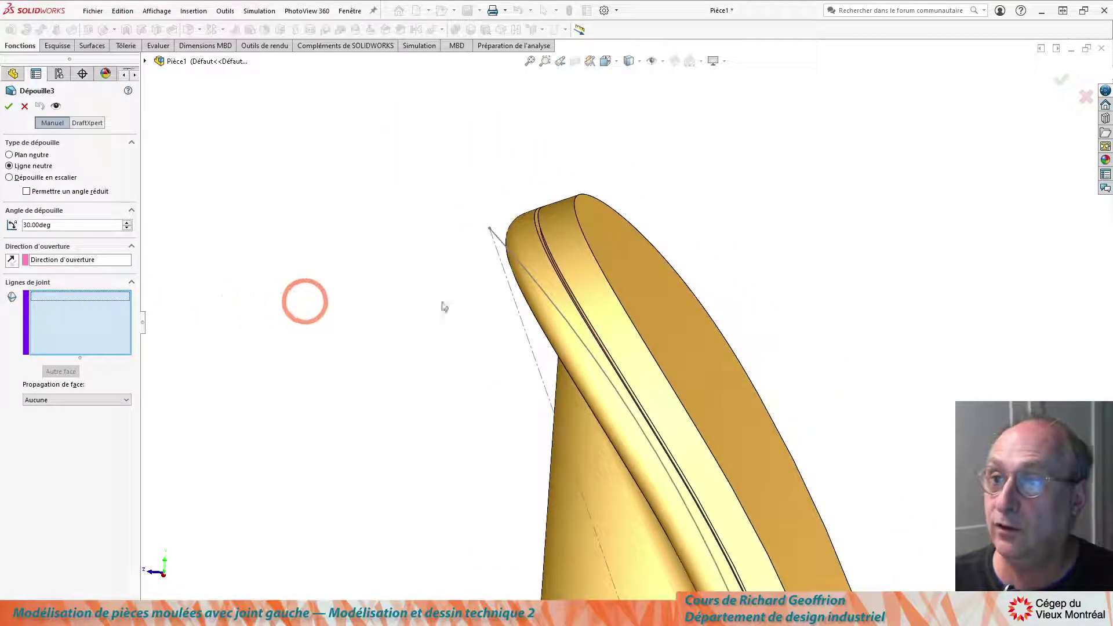
Select the tangent edges of the thin curved body on its side facing the flange gap as the draft's parting lines
scroll(598, 325, down, 3)
scroll(597, 325, down, 1)
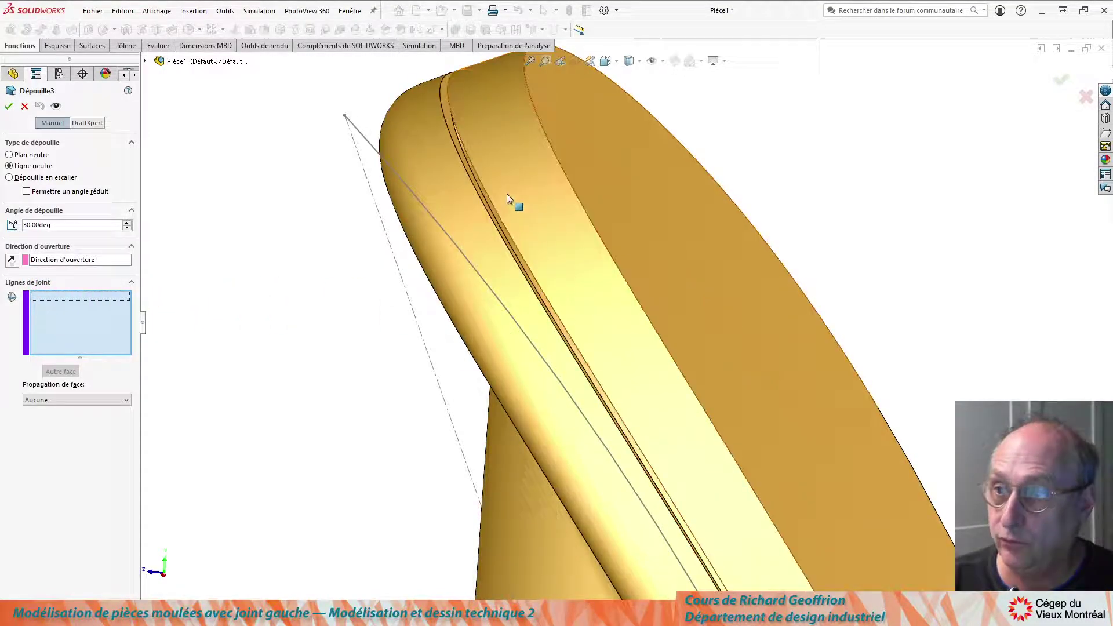
scroll(482, 178, down, 2)
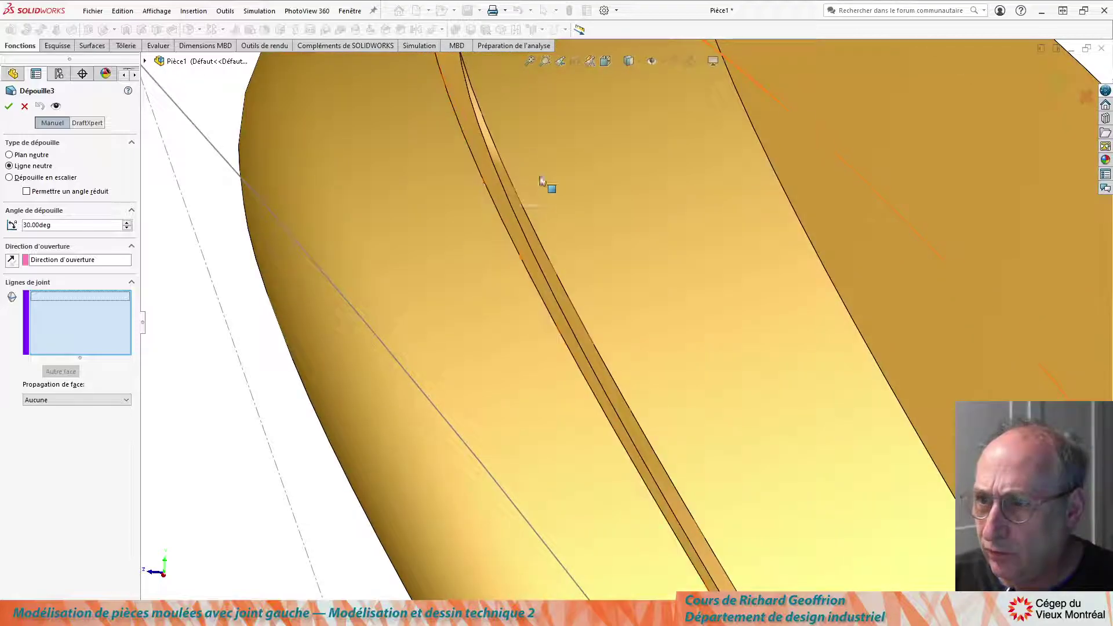
scroll(509, 173, up, 5)
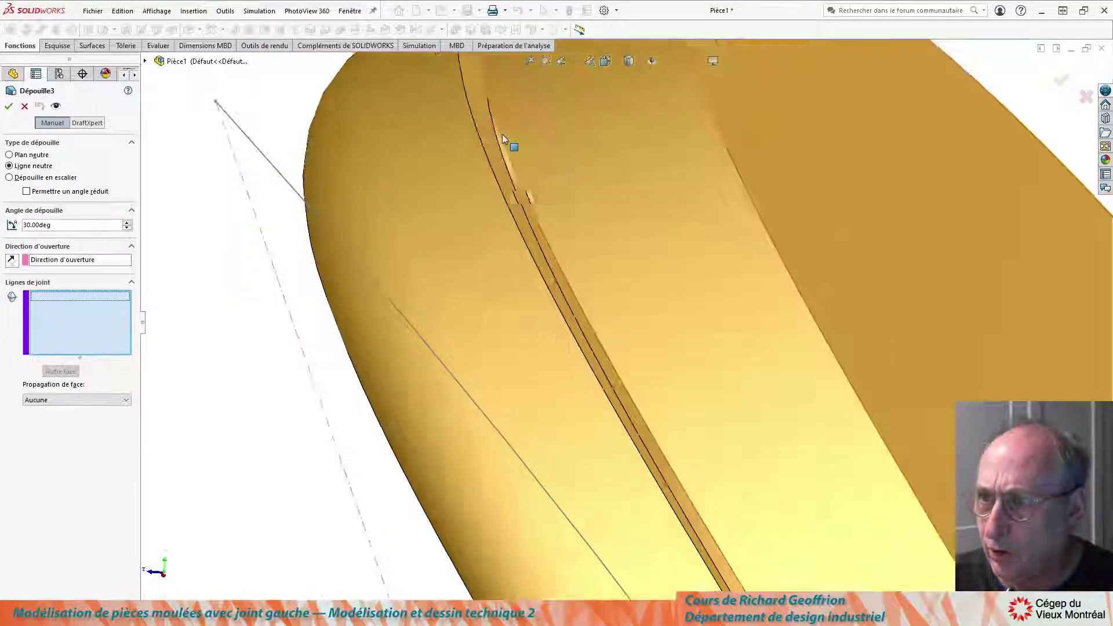
middle_drag(535, 210, 555, 222)
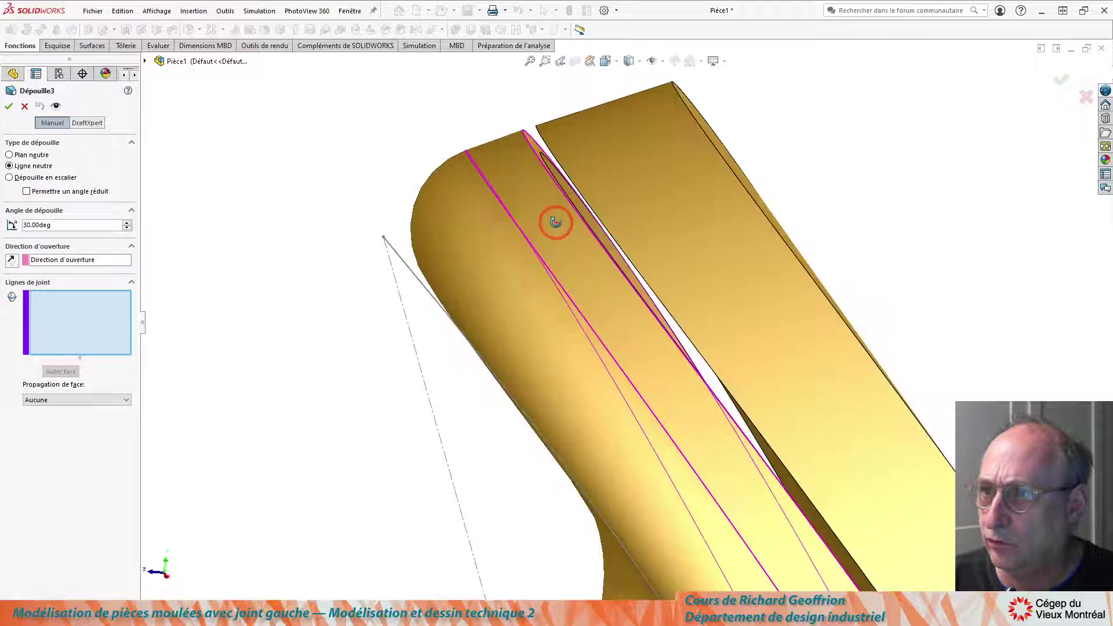
right_click(544, 145)
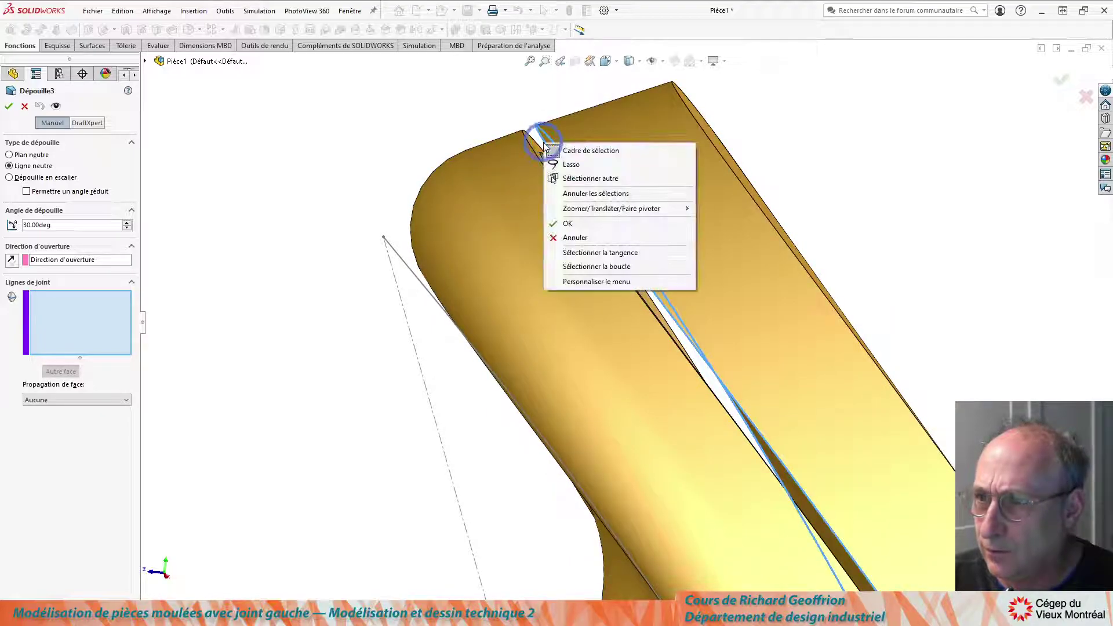
click(599, 252)
middle_drag(385, 266, 579, 347)
middle_drag(485, 318, 576, 370)
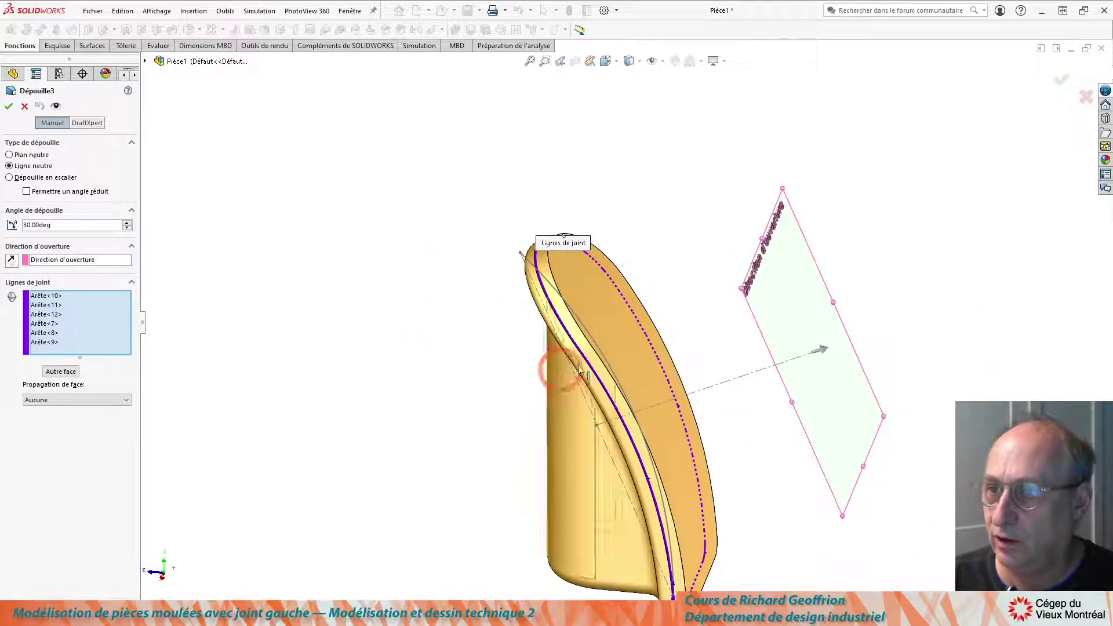
Check the detailed preview of the draft, set the draft angle to 2 degrees and accept the feature
click(56, 106)
middle_drag(303, 294, 429, 330)
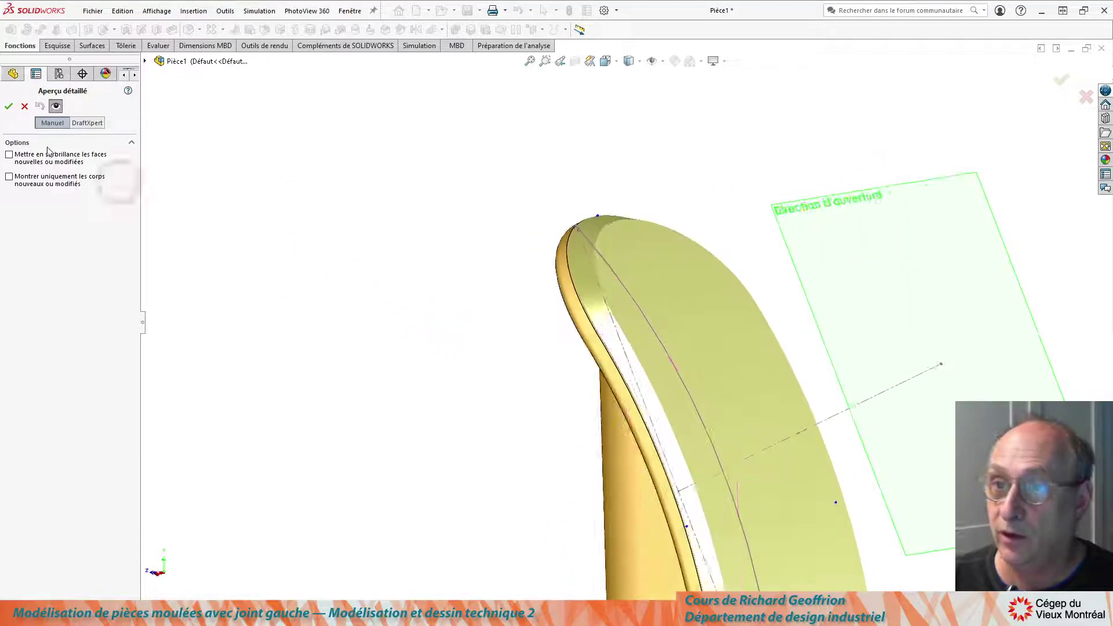
click(57, 106)
double_click(74, 225)
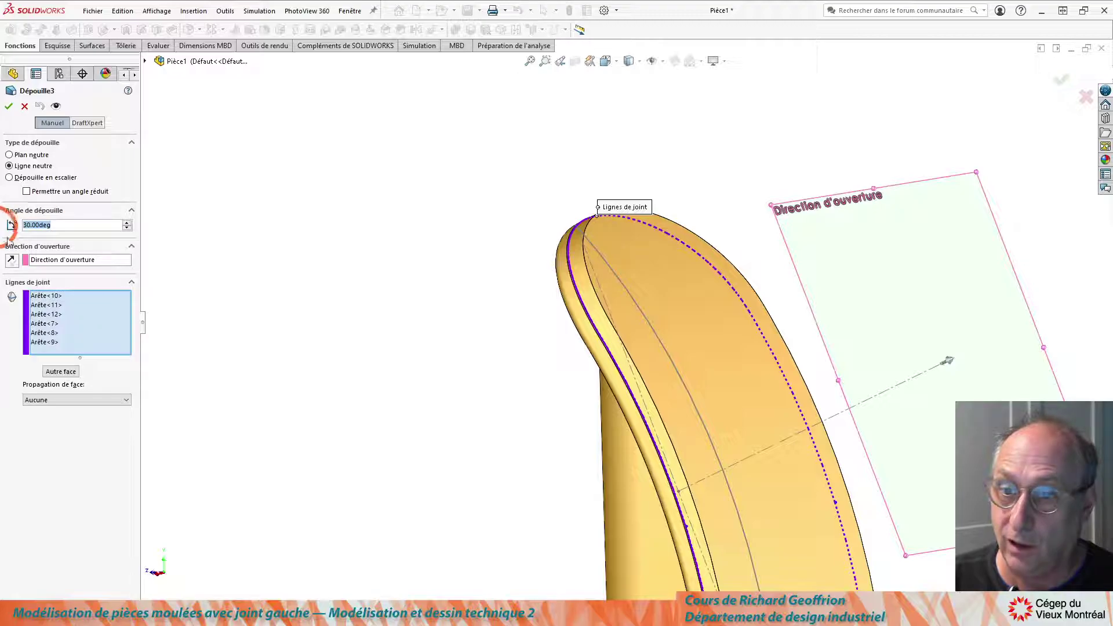
text(2)
key(Return)
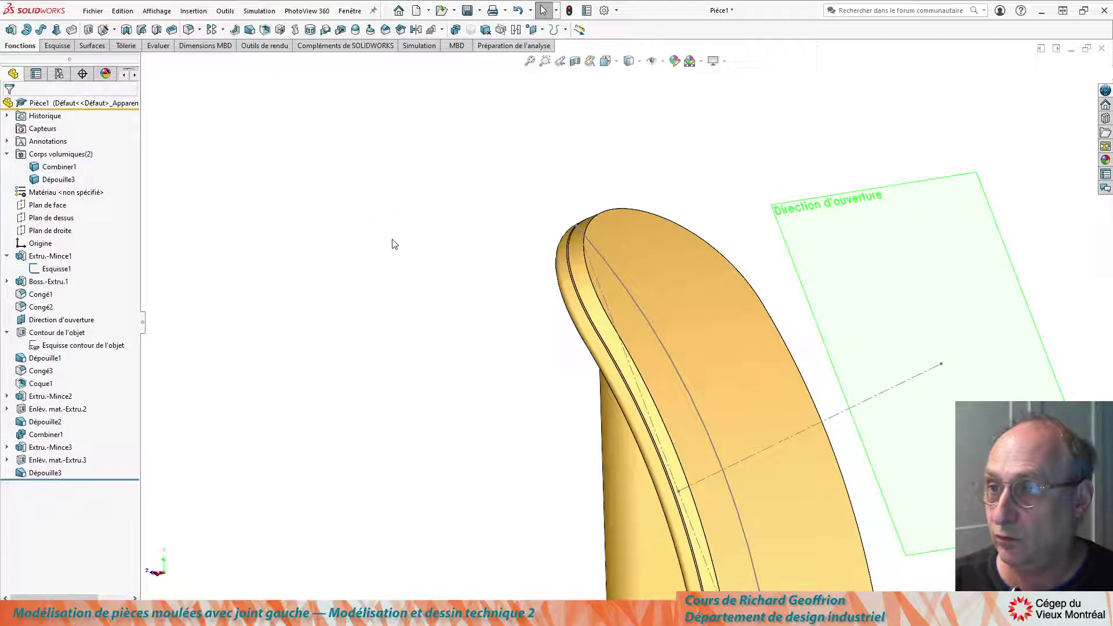
Consult the reference drawing and round the edges of the curved body's large outer face with a 0.125 po fillet
scroll(575, 276, up, 3)
scroll(670, 330, down, 3)
click(666, 332)
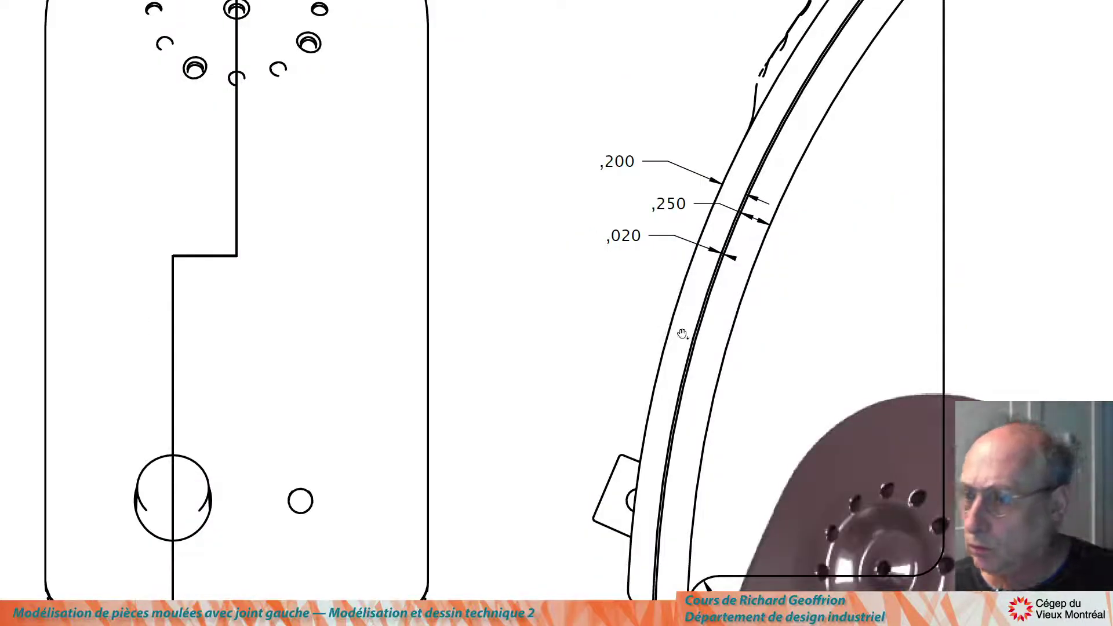
scroll(649, 503, down, 2)
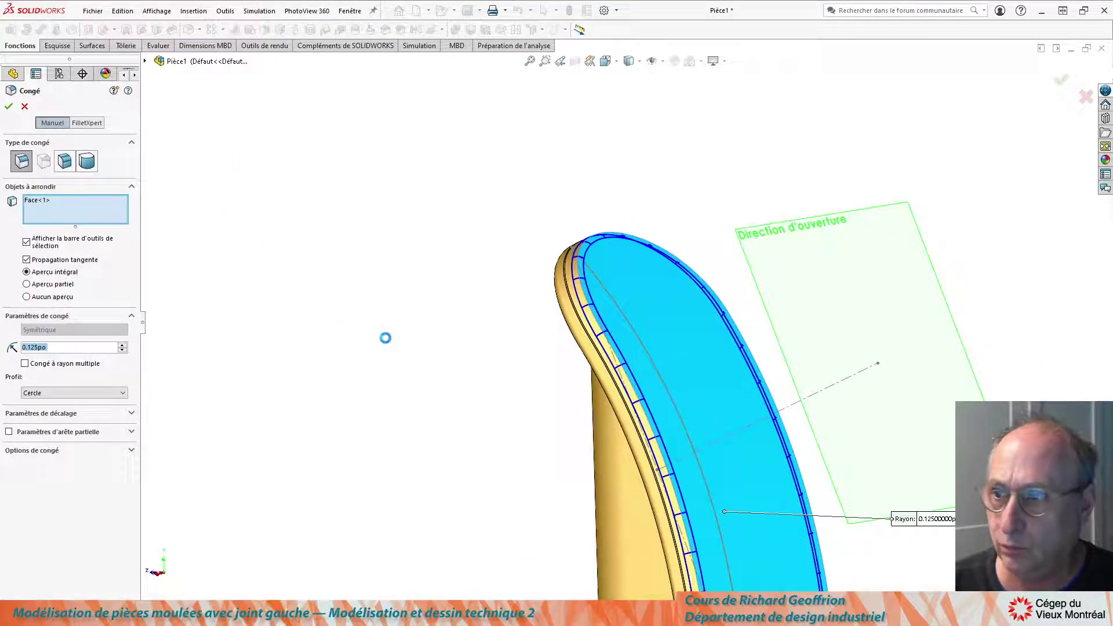
scroll(385, 342, down, 3)
Hide the Combiner1 body to expose the inner face of the filleted curved body
middle_drag(626, 400, 648, 417)
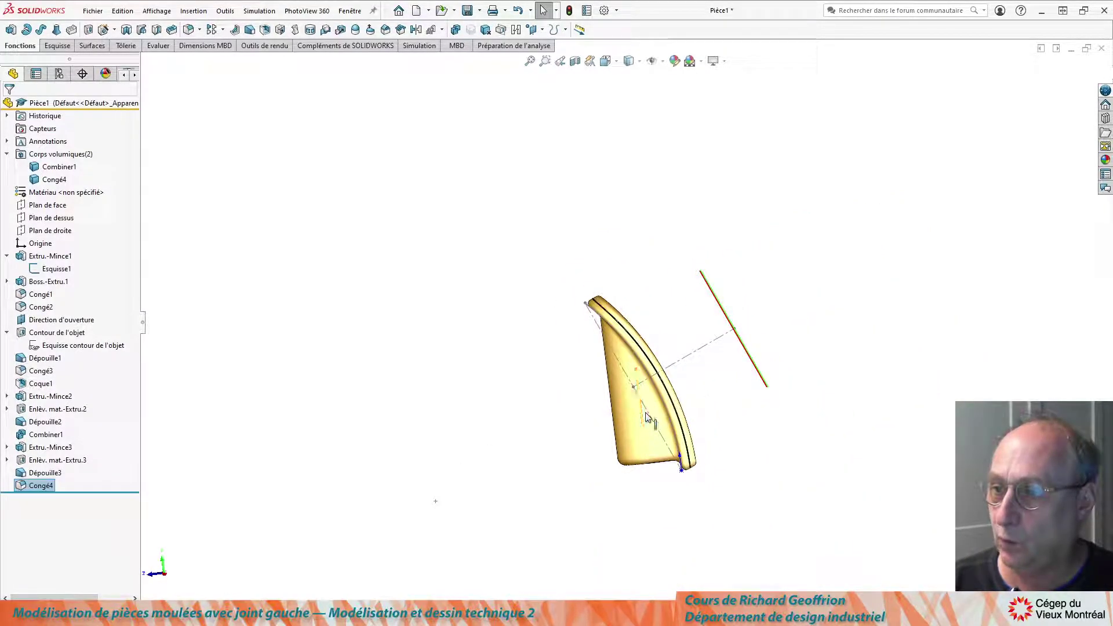
click(638, 419)
click(687, 378)
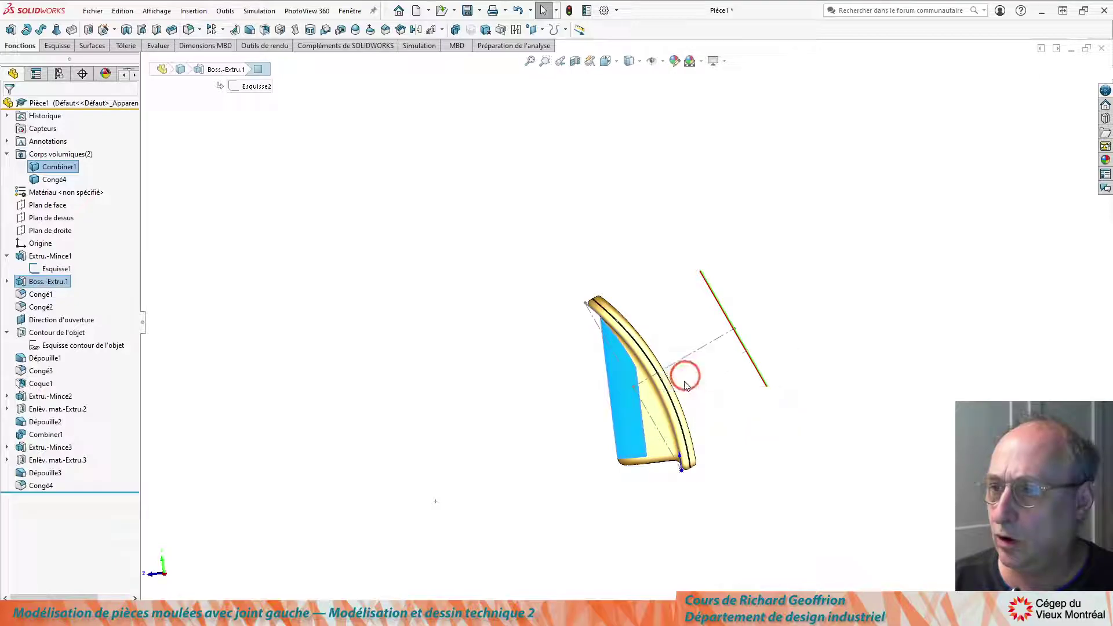
click(523, 391)
middle_drag(526, 395, 614, 316)
scroll(661, 360, down, 3)
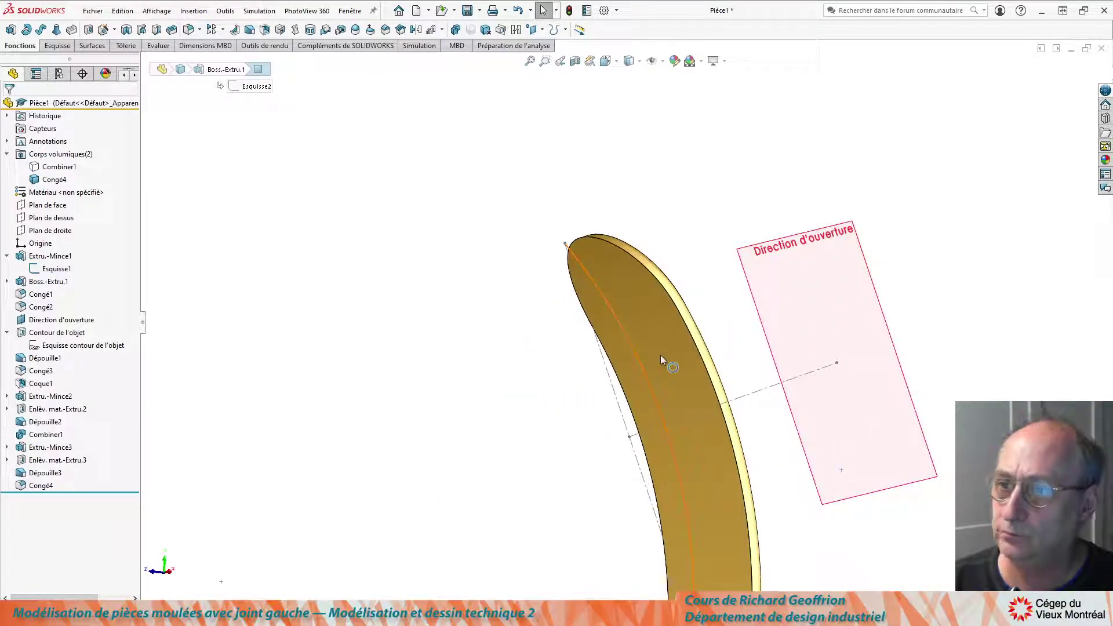
Shell the curved body to a 0.080 po wall thickness, removing its exposed inner face
click(640, 304)
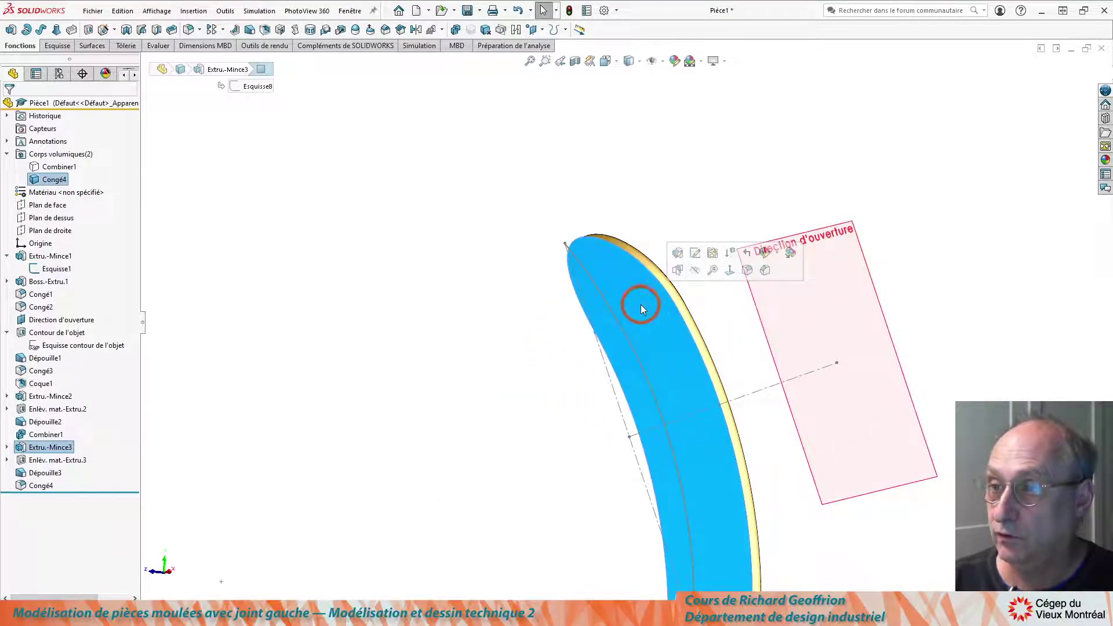
click(265, 30)
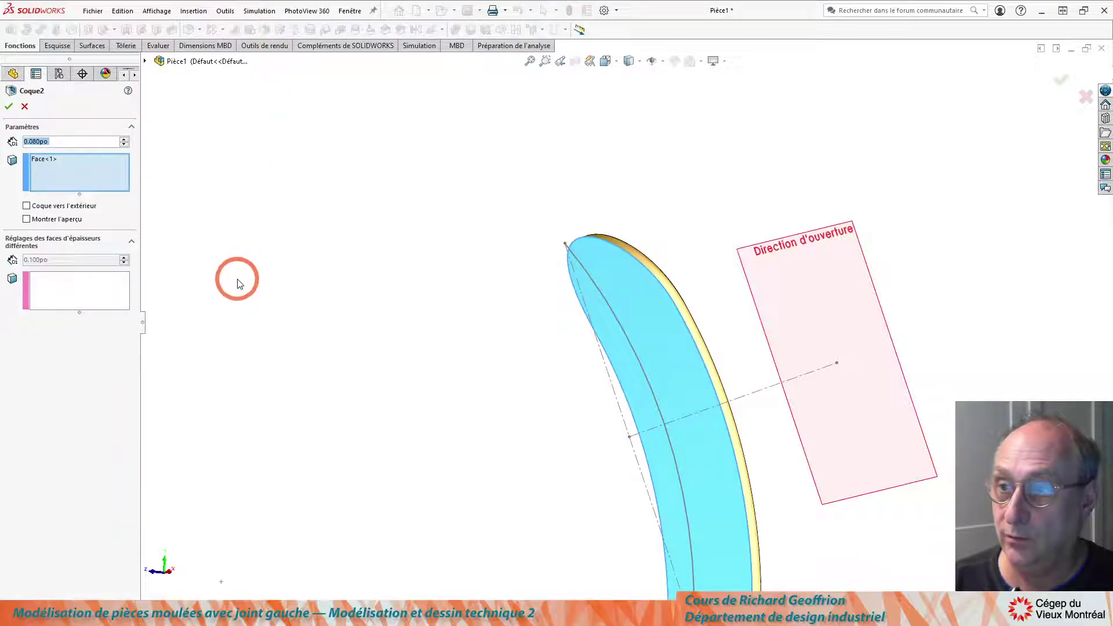
key(Return)
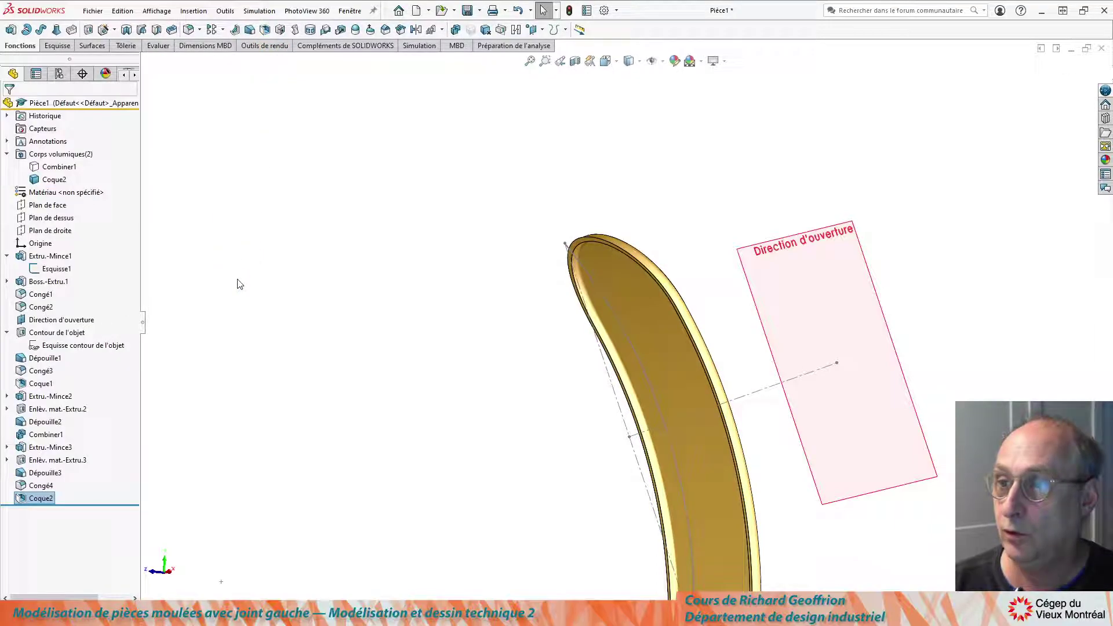
Examine the wall and inner rim edge of the shelled curved body
scroll(653, 366, up, 2)
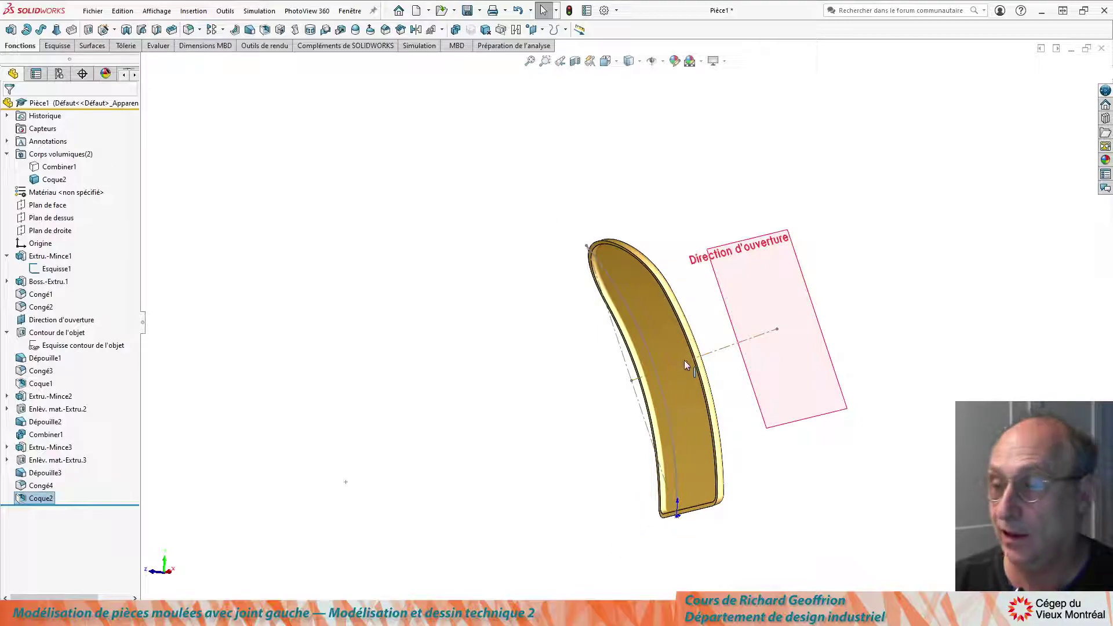
middle_drag(676, 350, 525, 328)
scroll(537, 322, down, 4)
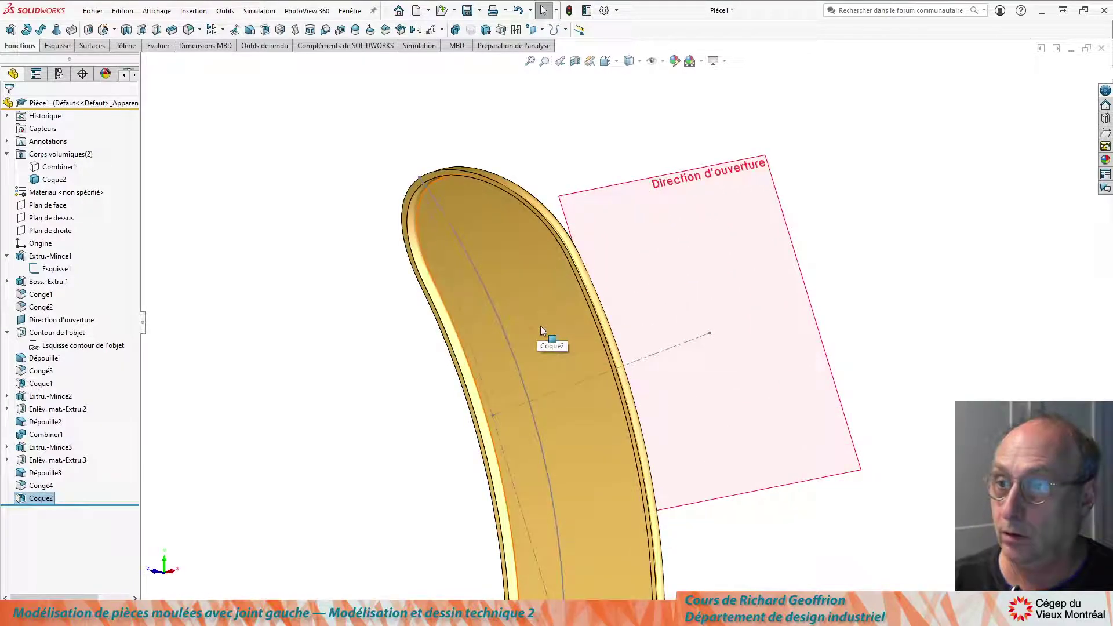
scroll(529, 318, down, 3)
scroll(479, 162, down, 2)
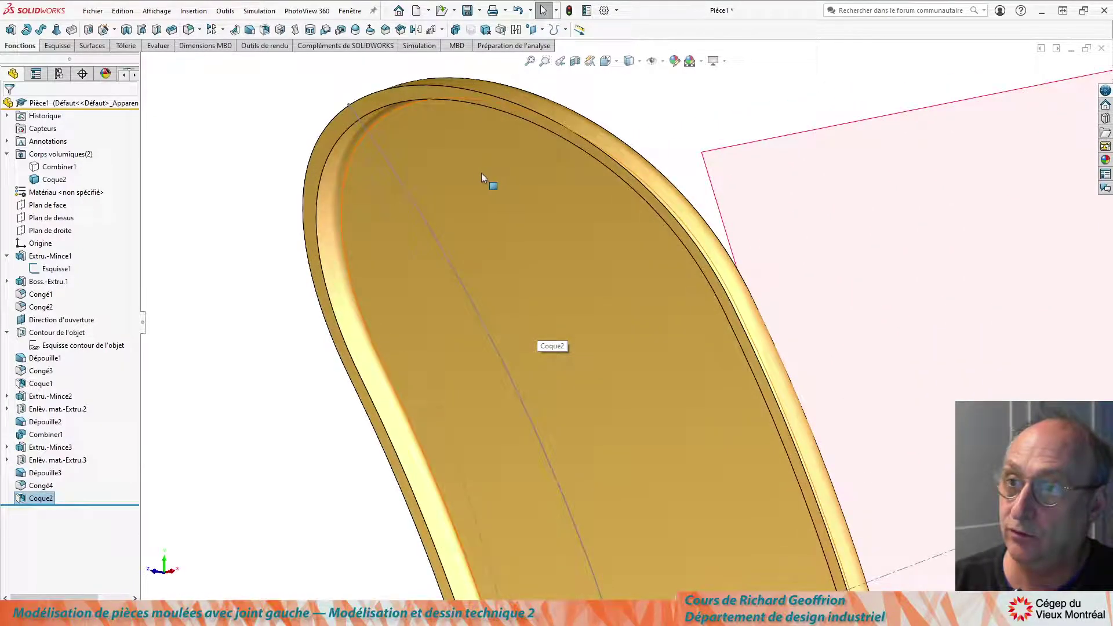
click(492, 108)
scroll(231, 250, up, 5)
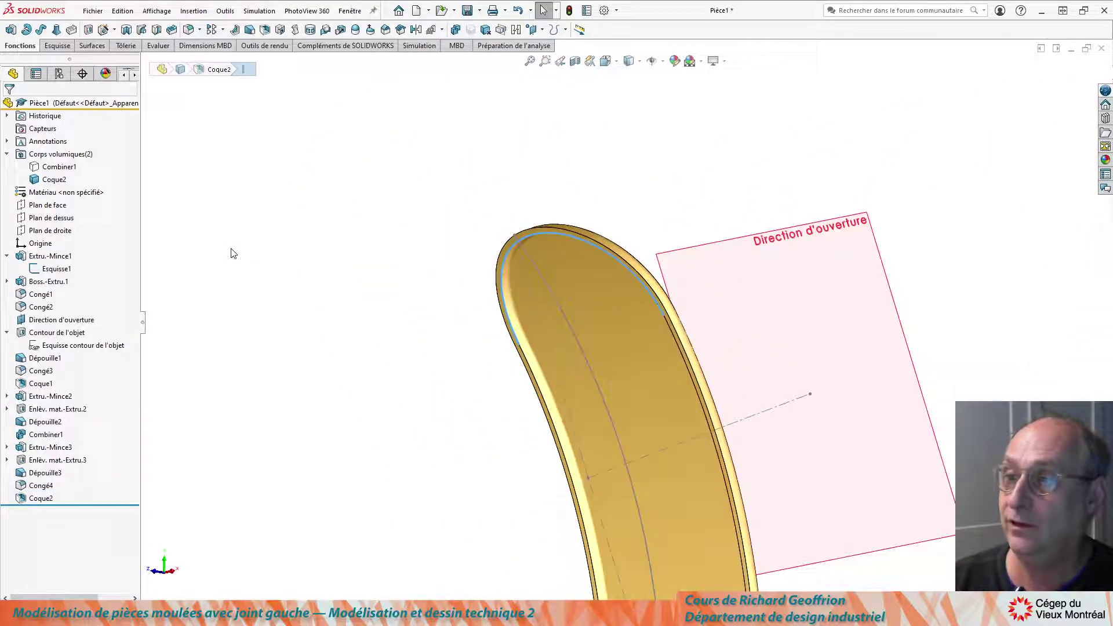
scroll(537, 366, up, 2)
scroll(806, 363, down, 2)
Start a new sketch on the Direction d'ouverture plane
click(985, 258)
click(701, 275)
click(937, 292)
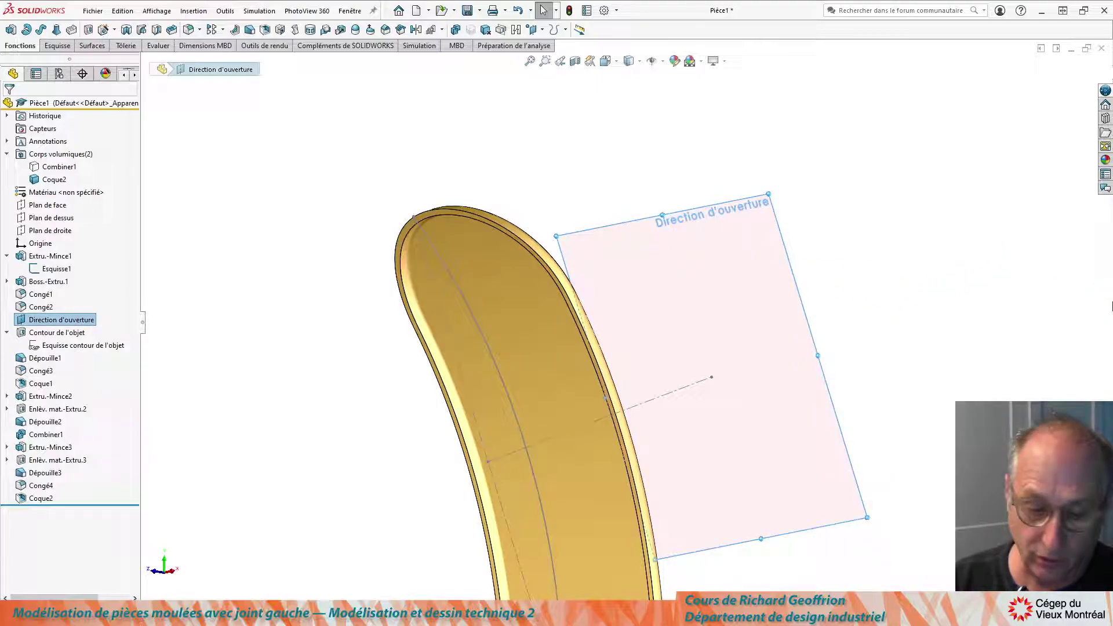
key(l)
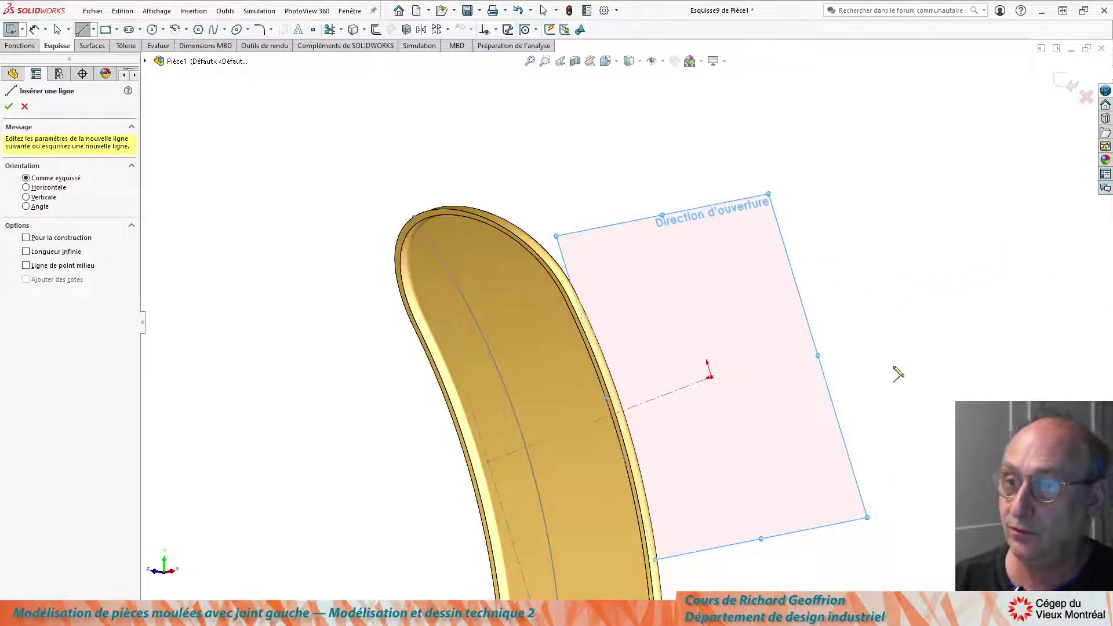
scroll(446, 414, down, 3)
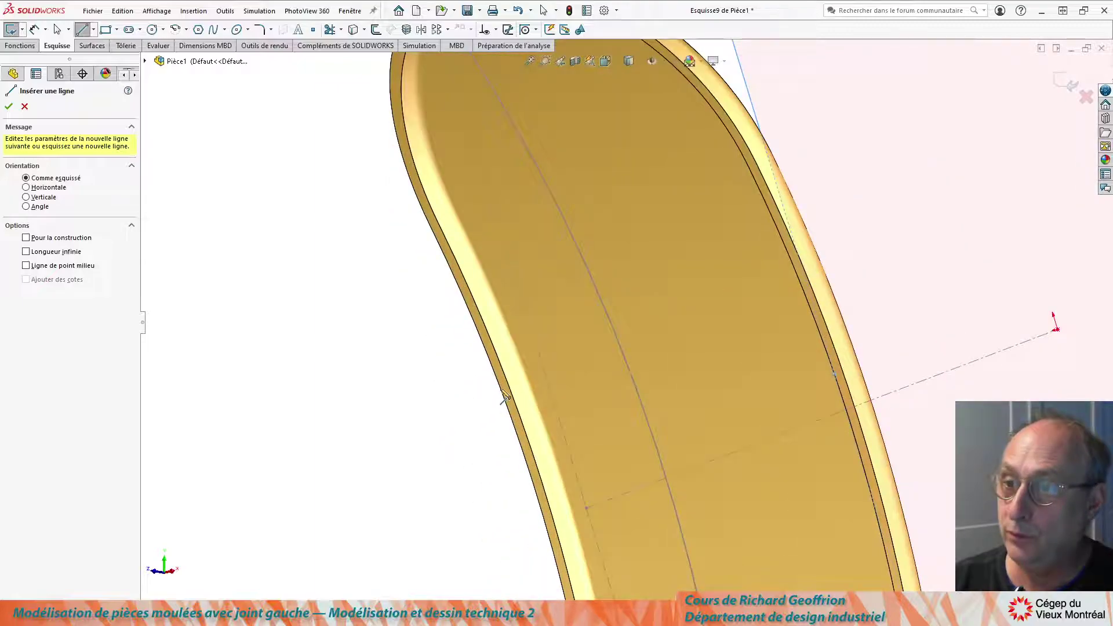
key(Escape)
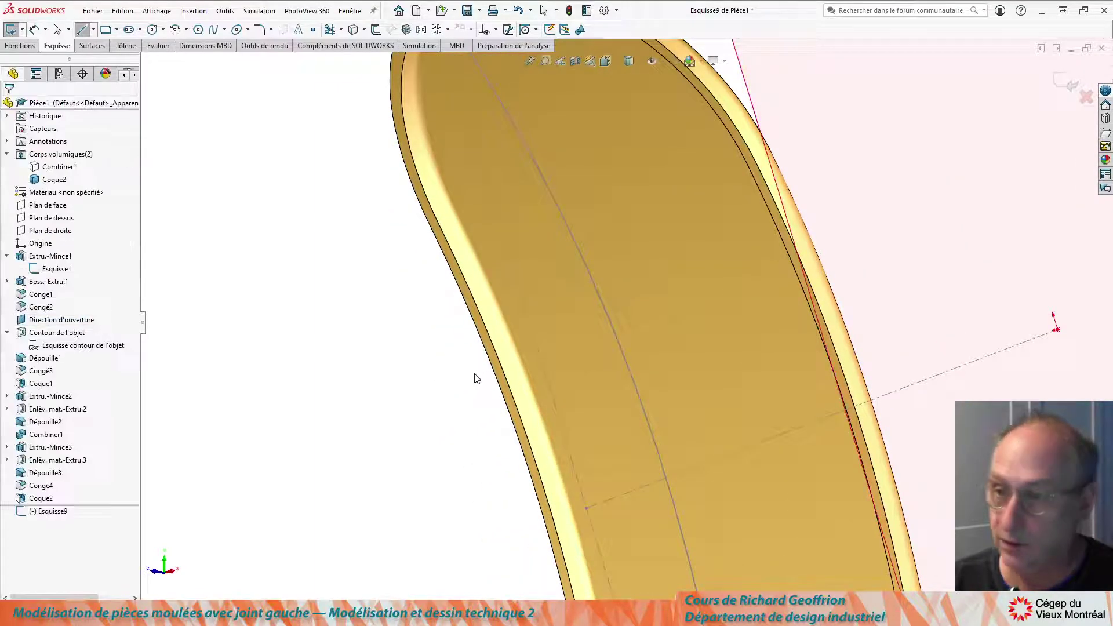
Convert the tangent chain of inner rim edges on the shelled body into sketch entities
right_click(475, 303)
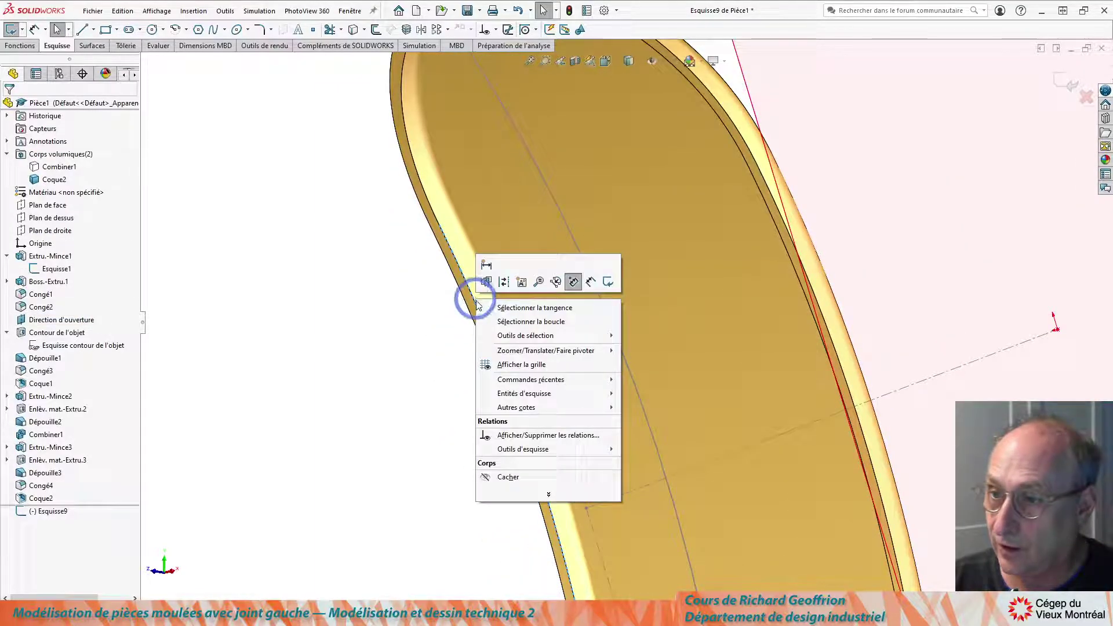
click(522, 306)
key(f)
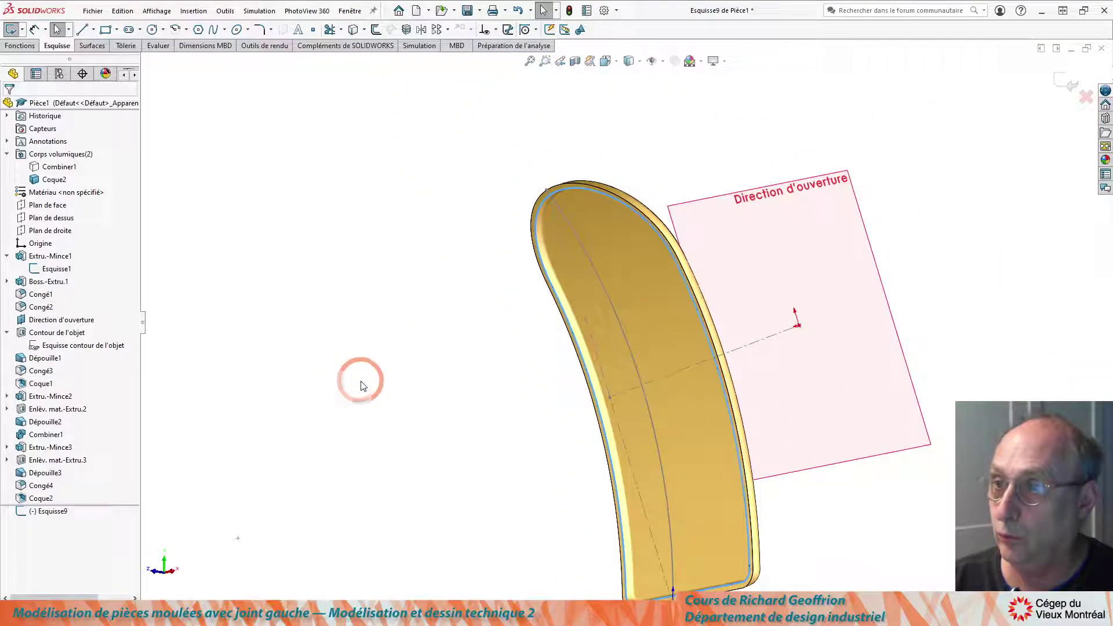
middle_drag(365, 371, 320, 381)
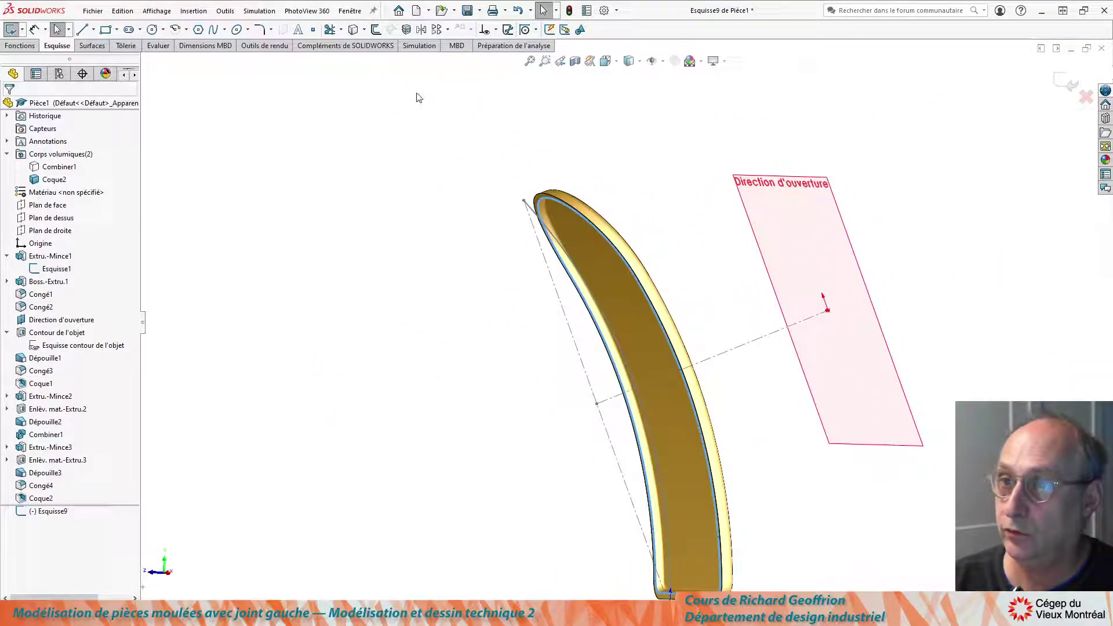
click(352, 30)
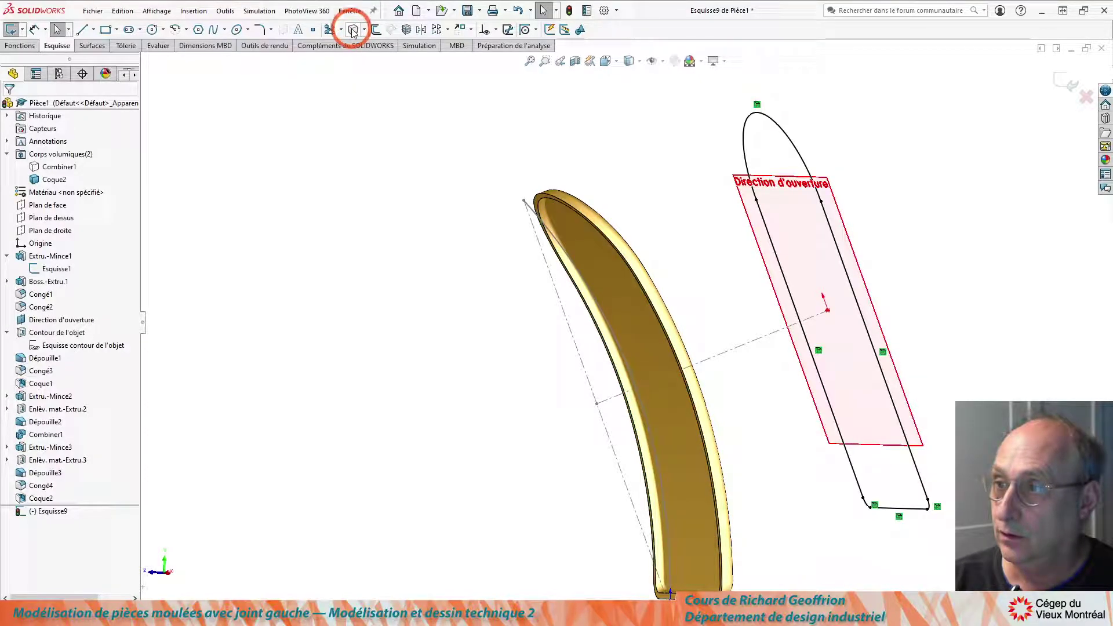
Compare the projected outline with the inner rim of the shelled body from several angles
mouse_move(406, 249)
middle_down()
mouse_move(457, 281)
mouse_move(365, 313)
mouse_move(455, 277)
middle_up()
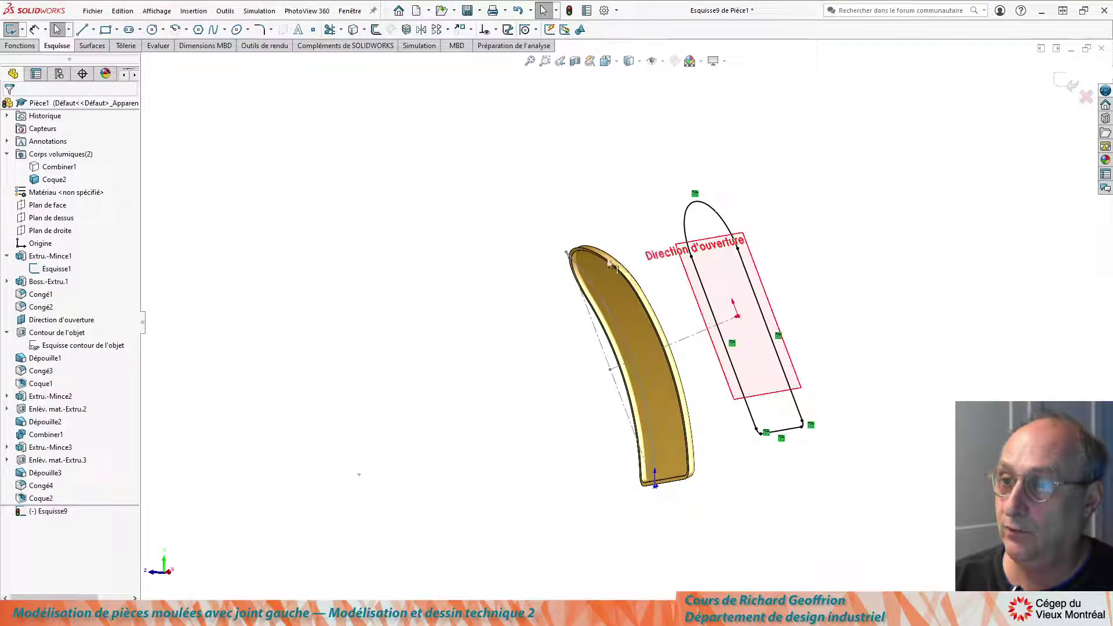
scroll(574, 261, down, 3)
scroll(574, 261, down, 2)
scroll(537, 236, down, 1)
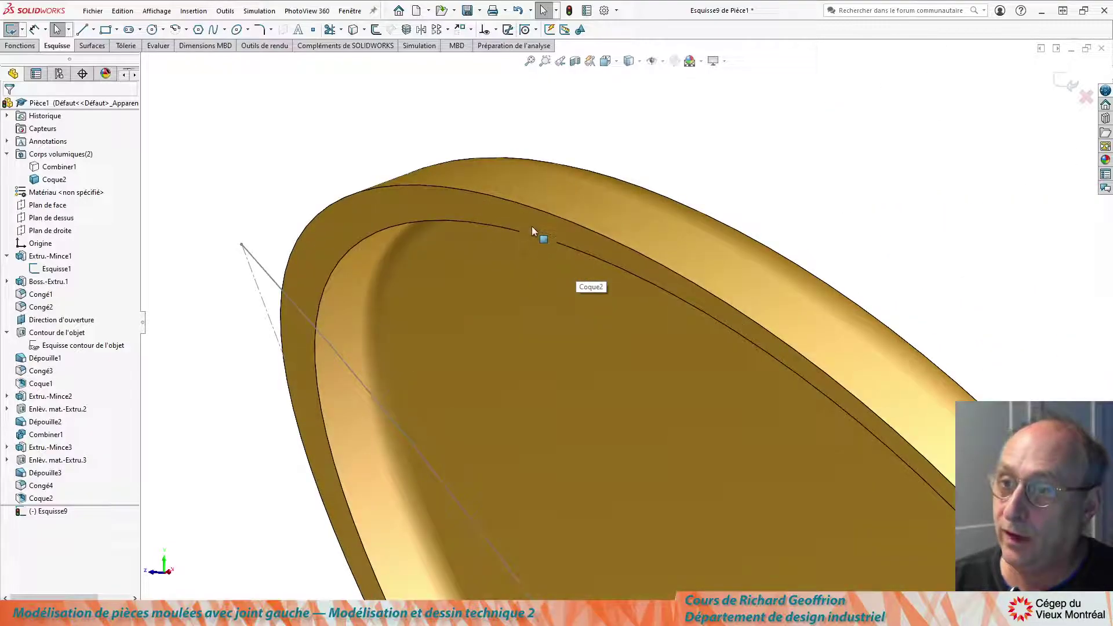
scroll(530, 231, up, 4)
scroll(668, 341, up, 4)
middle_drag(717, 282, 633, 328)
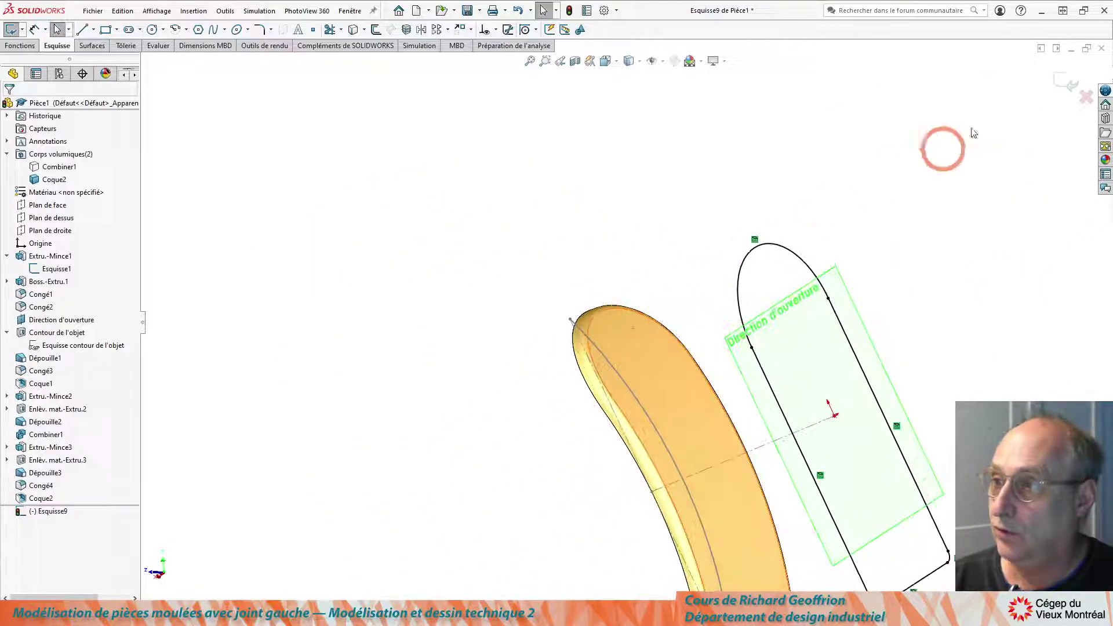
Exit the sketch and show the hidden Combiner1 body again
click(1057, 83)
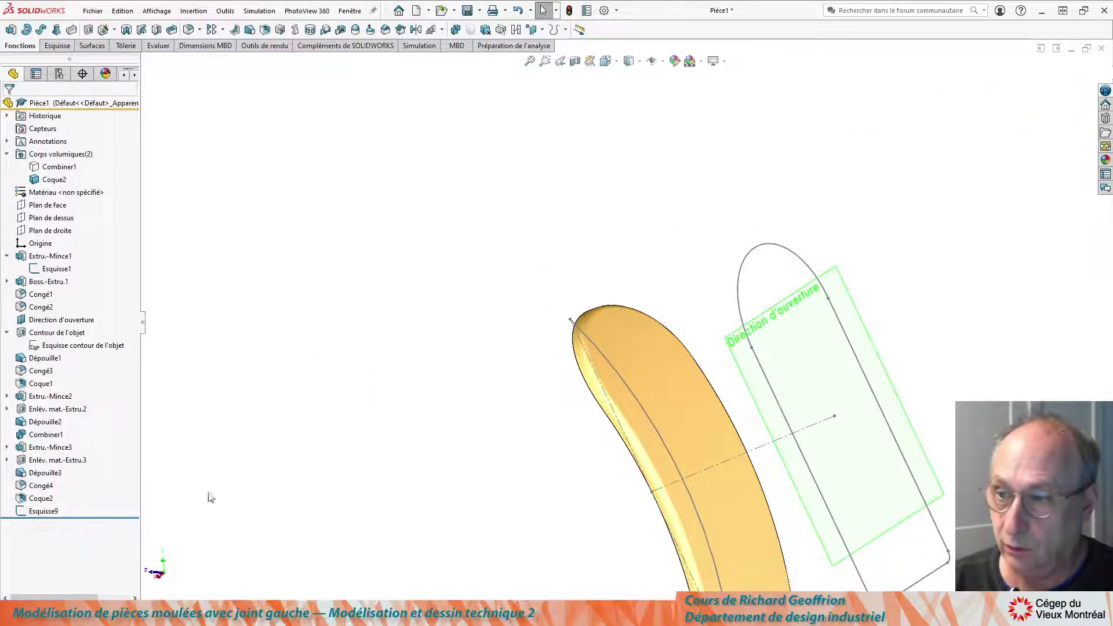
click(58, 166)
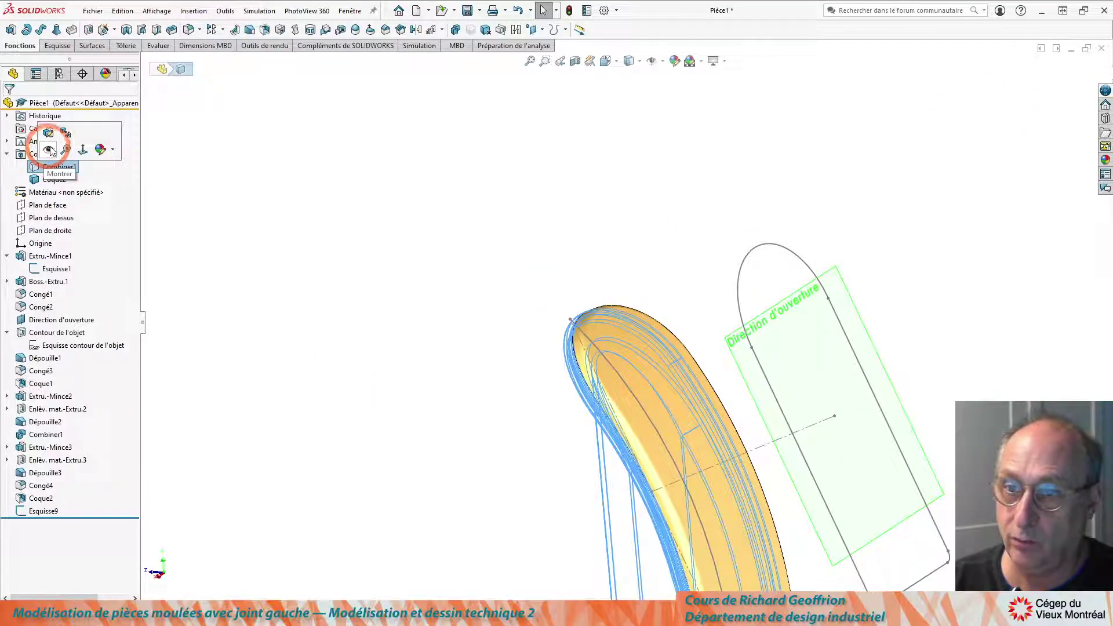
click(48, 152)
middle_drag(242, 236, 336, 335)
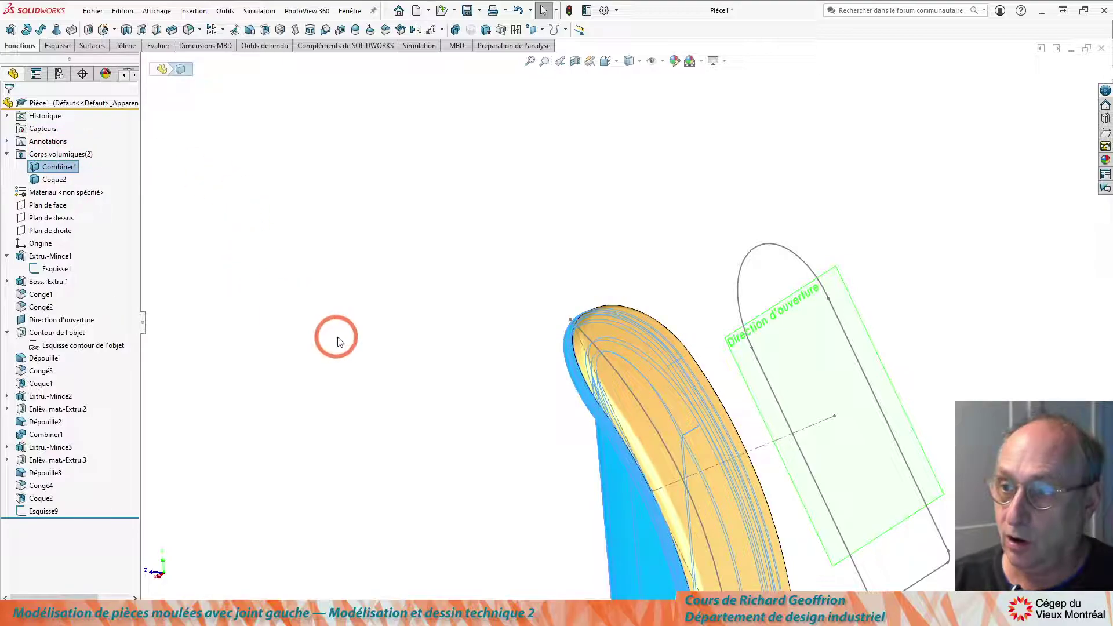
Roll the feature history back to just after Enlèv. mat.-Extru.2 and examine its sketch Esquisse7 against the rim
drag(118, 516, 142, 416)
scroll(496, 410, down, 4)
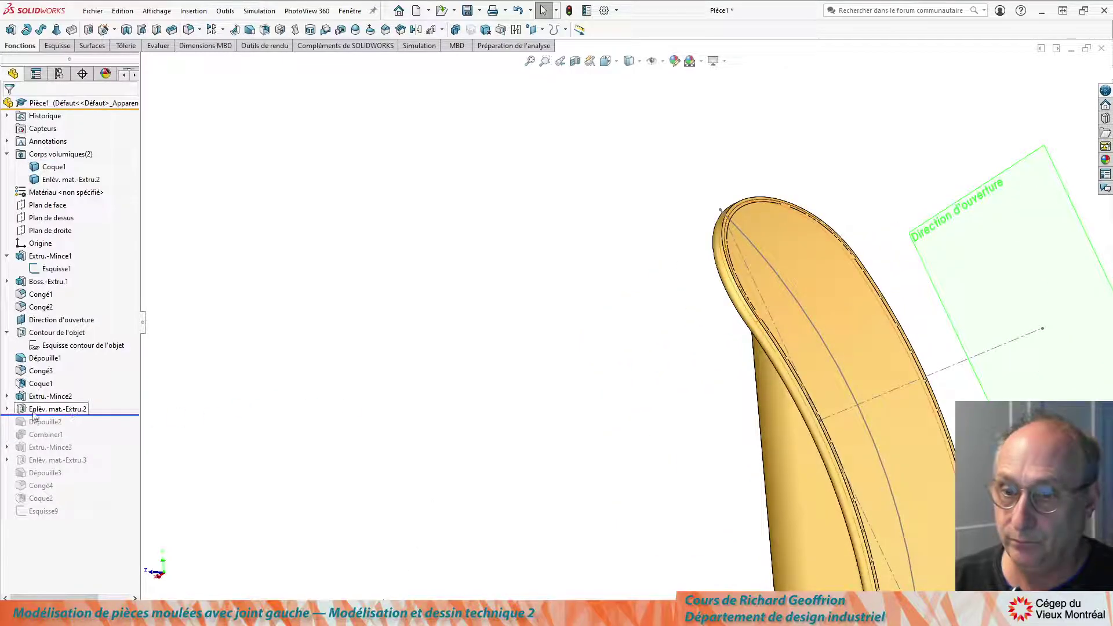
click(7, 408)
click(57, 421)
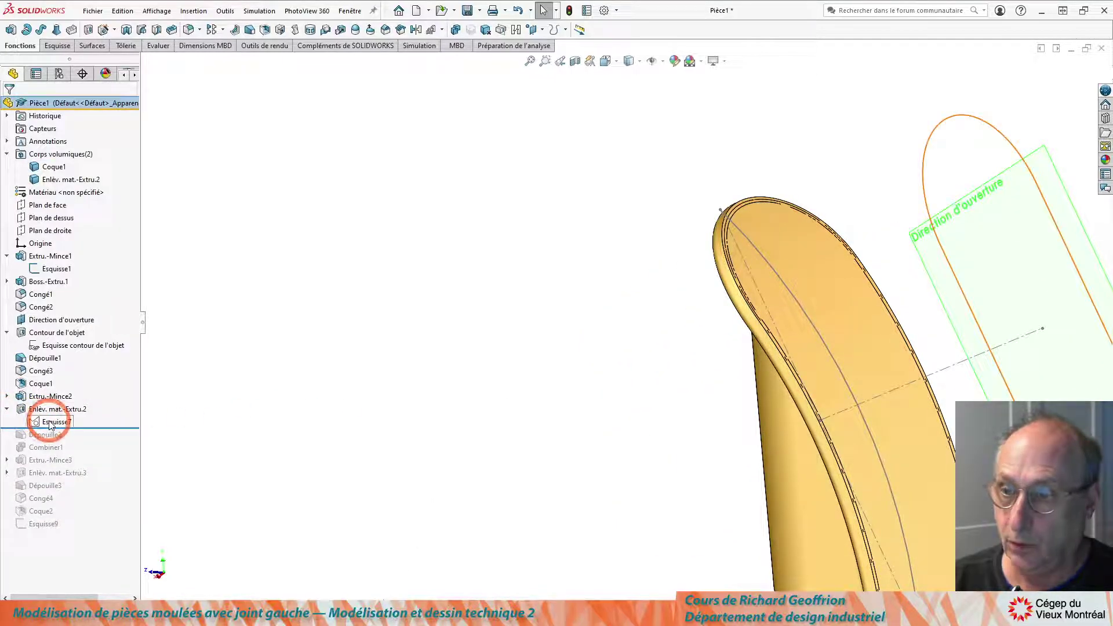
scroll(580, 399, up, 4)
scroll(655, 398, down, 3)
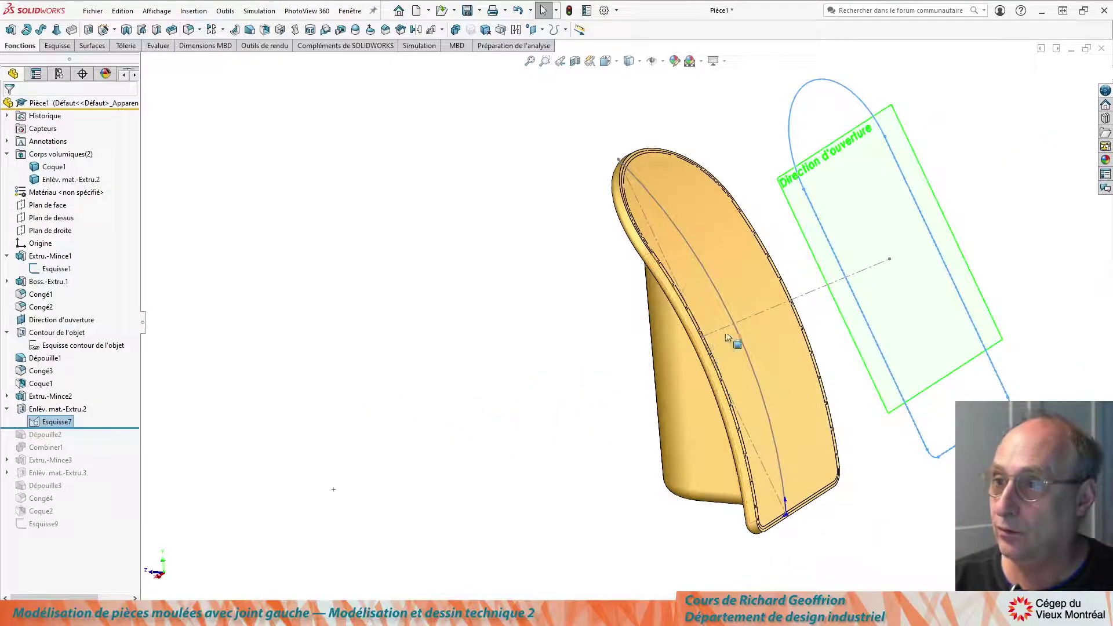
scroll(721, 346, down, 2)
middle_drag(628, 355, 596, 373)
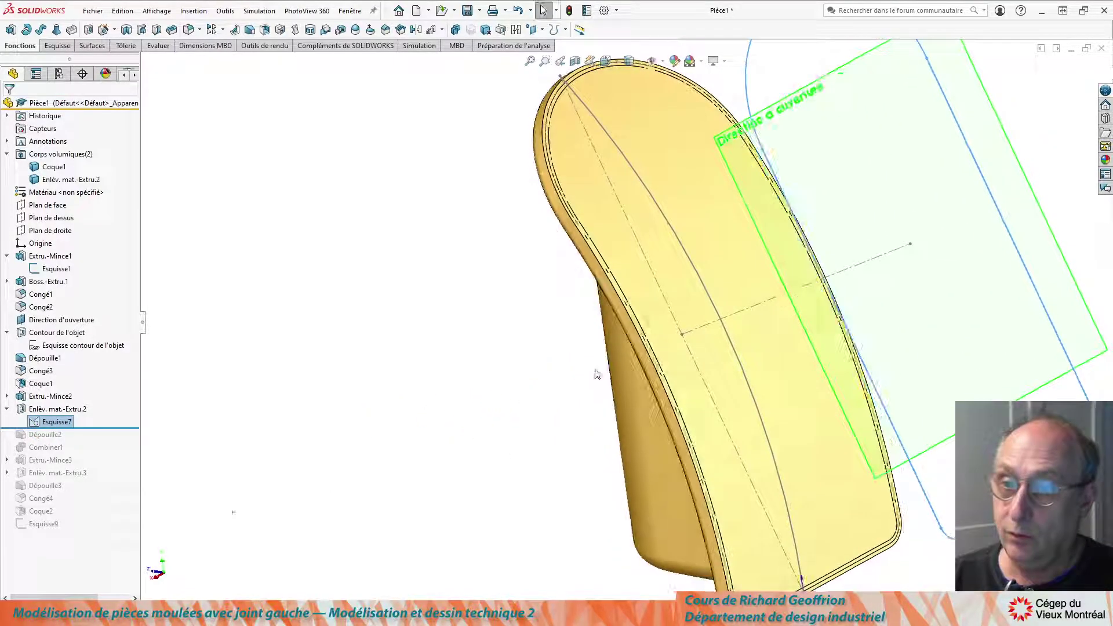
Rename Esquisse7 as "Esquisse bordure .04" and roll the feature history forward to the end
right_click(69, 423)
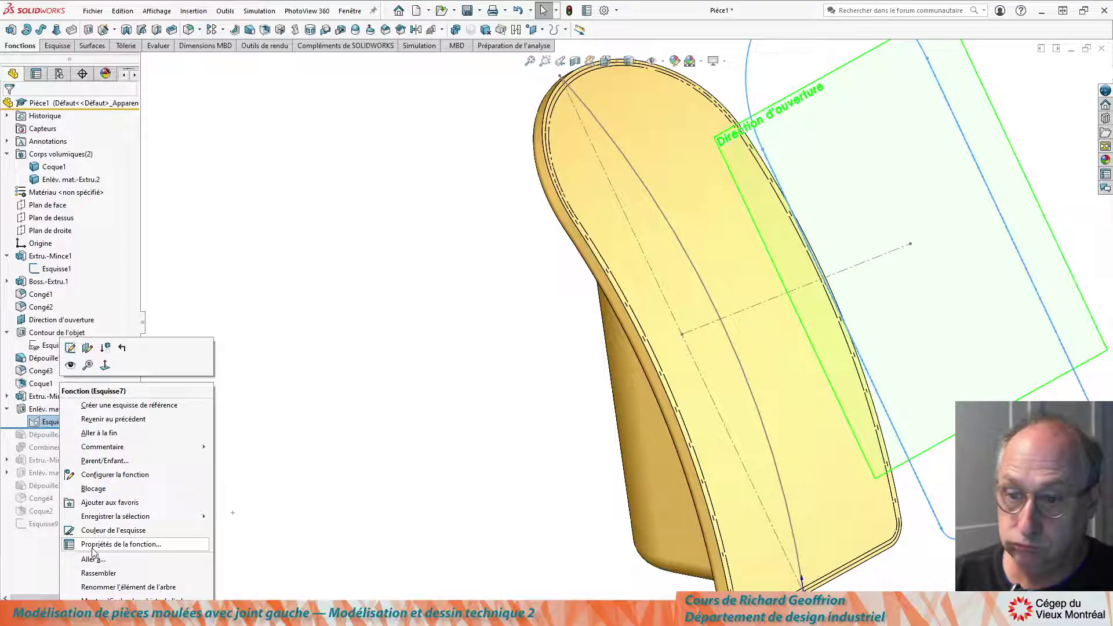
click(128, 587)
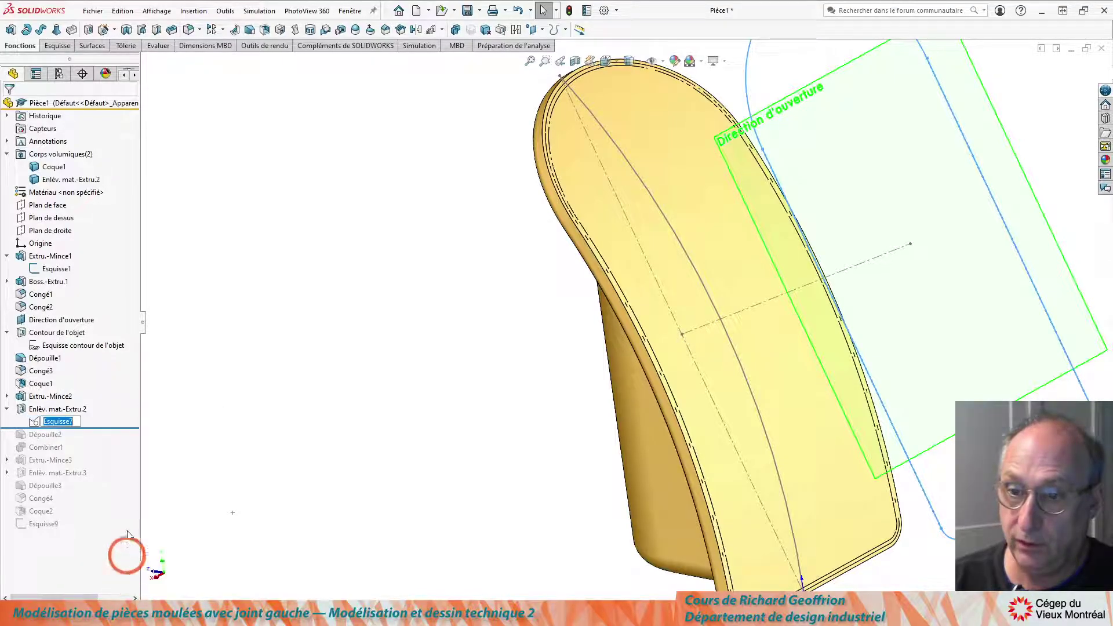
click(145, 432)
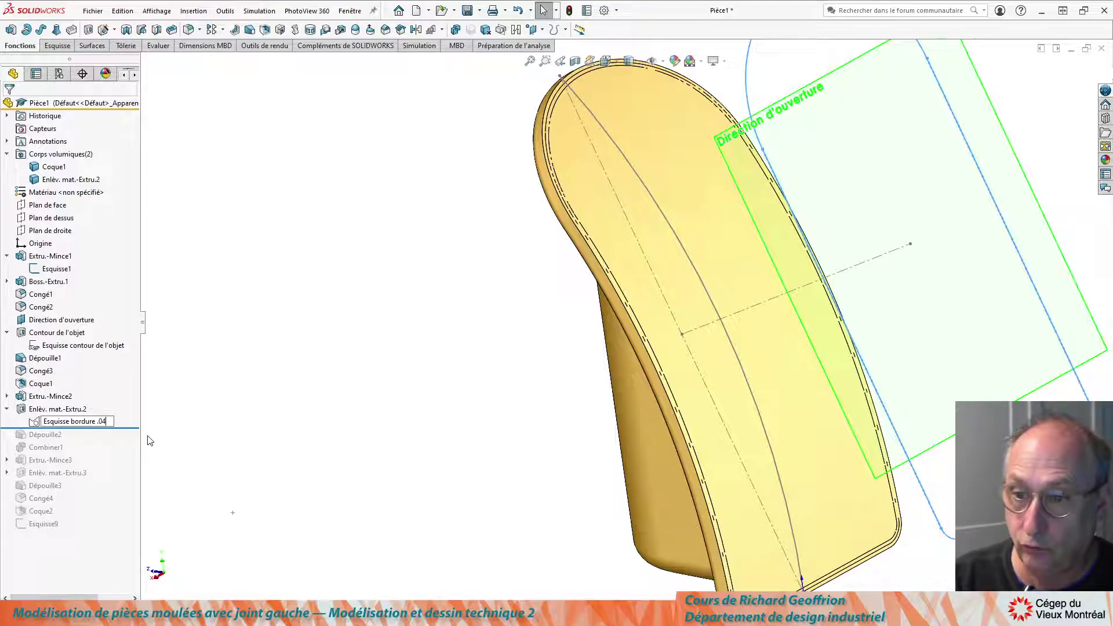
click(206, 399)
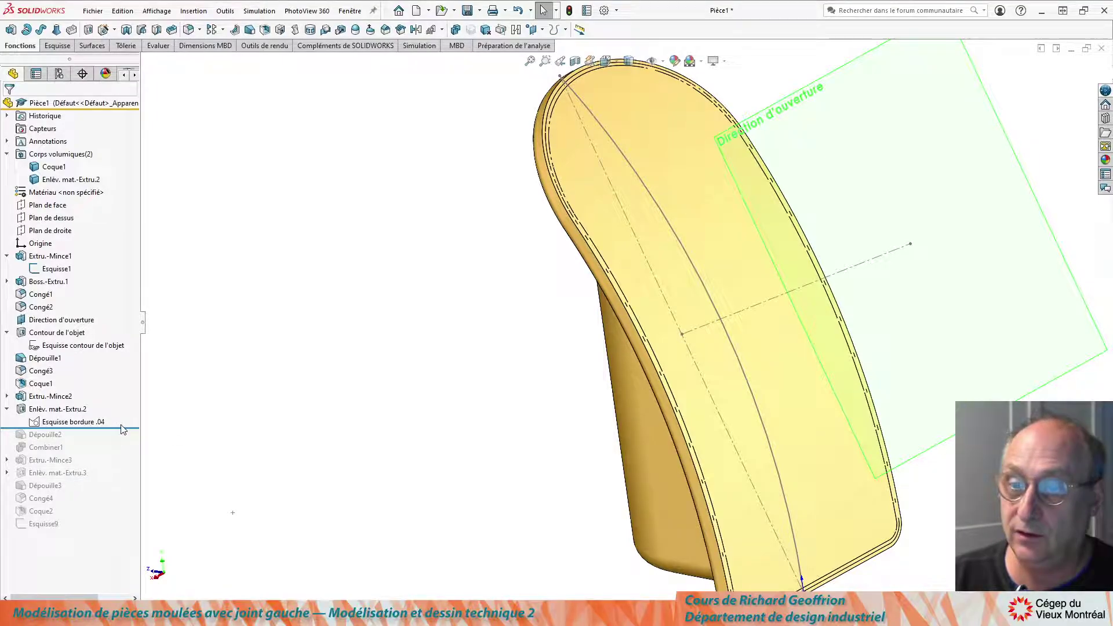
drag(126, 426, 149, 508)
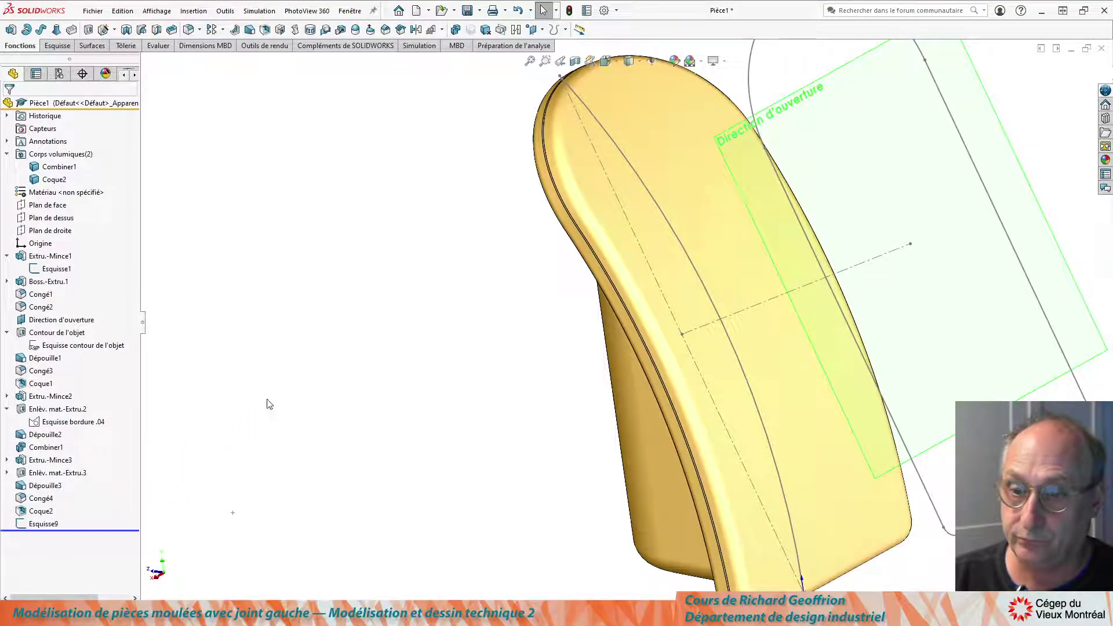
Rename the Enlèv. mat.-Extru.2 cut feature as "Feuillure"
right_click(45, 412)
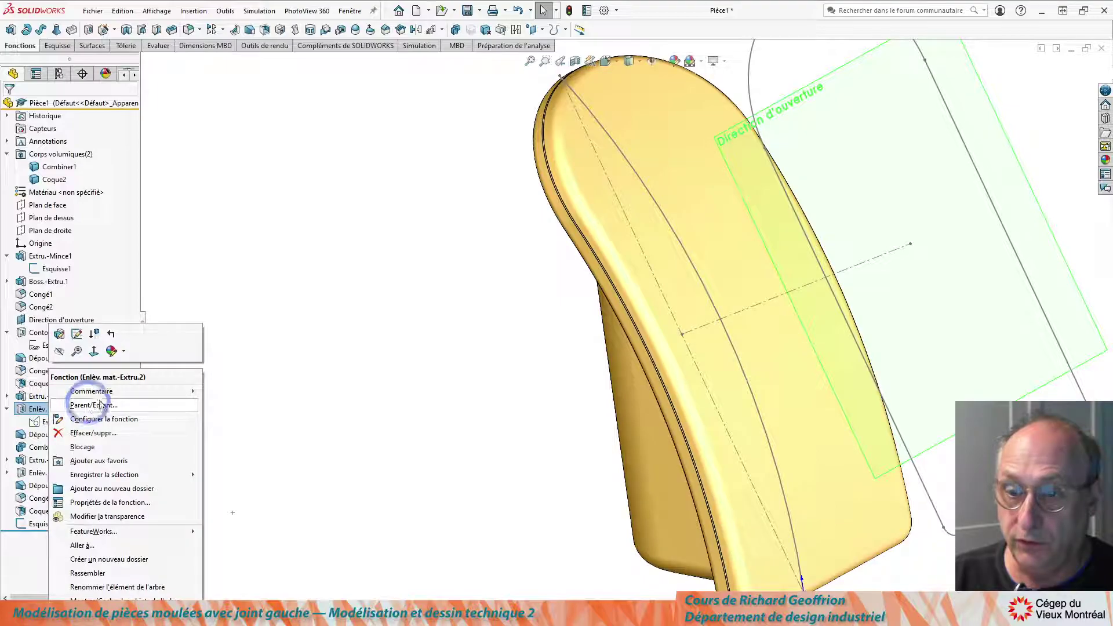
click(132, 587)
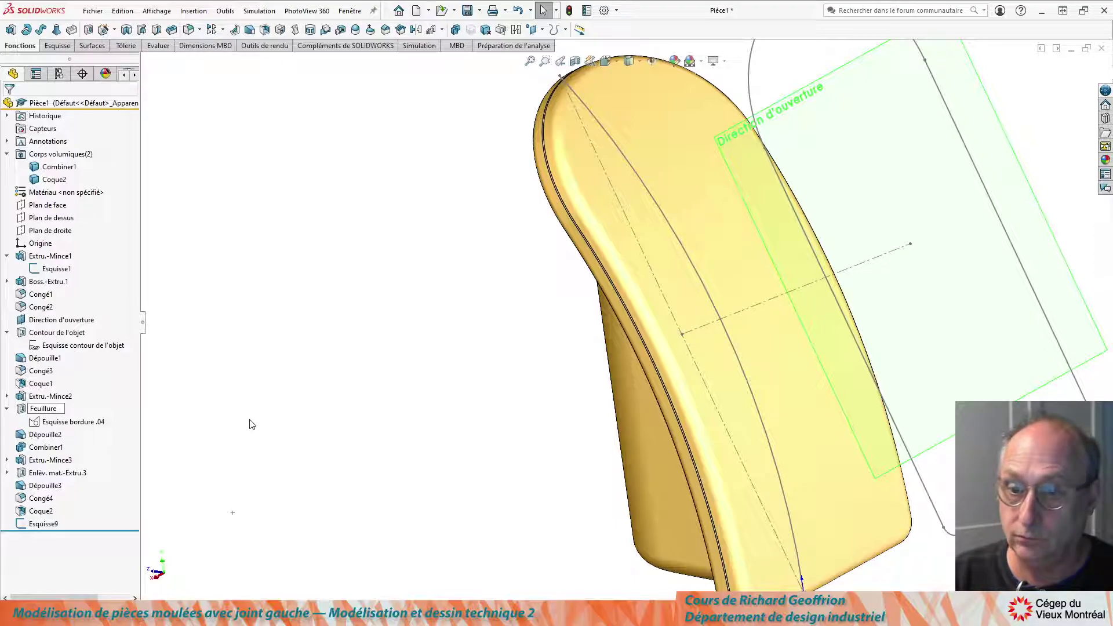
click(267, 418)
Hide the Combiner1 body and examine the inner rim of the remaining Coque2 body from several angles
scroll(472, 336, up, 4)
mouse_move(486, 335)
middle_down()
mouse_move(514, 314)
mouse_move(512, 329)
middle_up()
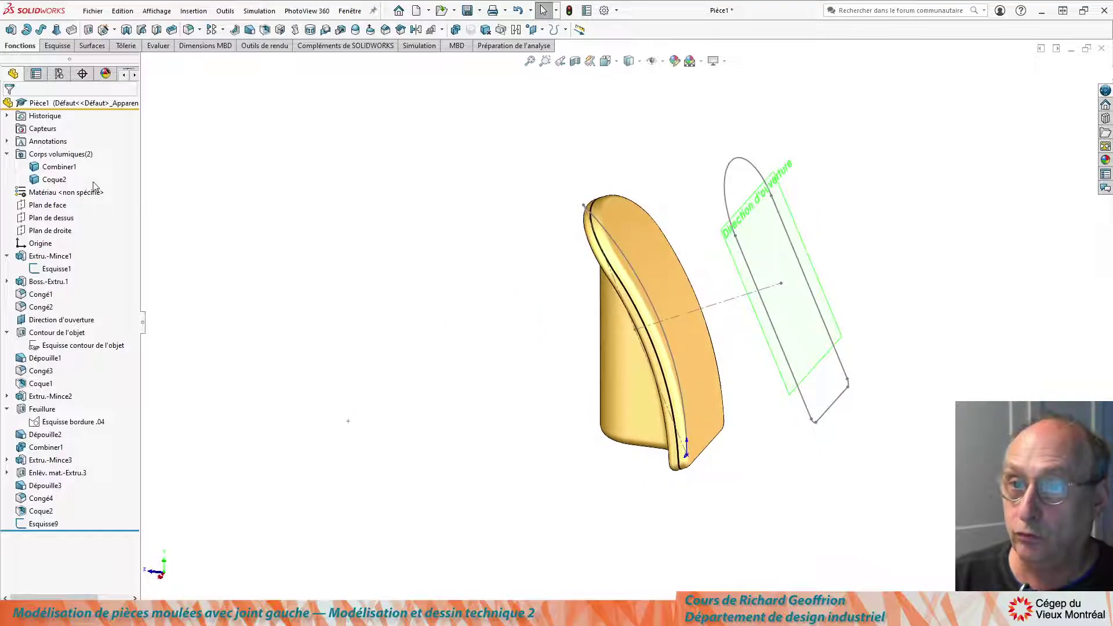
click(58, 167)
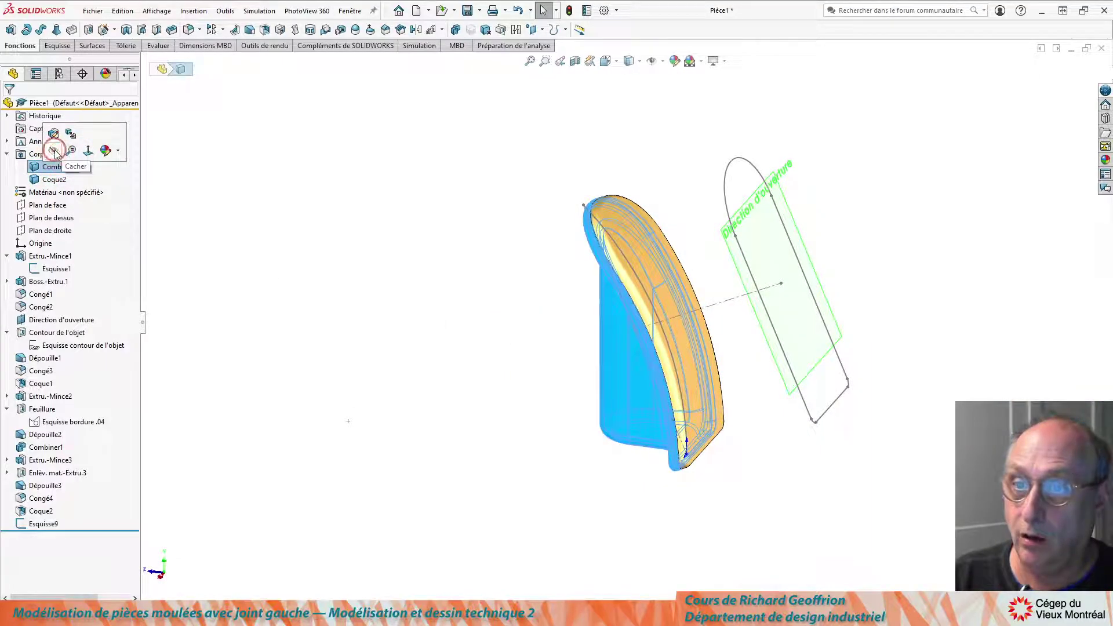
click(55, 152)
mouse_move(350, 290)
middle_down()
mouse_move(419, 340)
mouse_move(472, 261)
mouse_move(478, 277)
mouse_move(467, 280)
middle_up()
scroll(725, 259, down, 5)
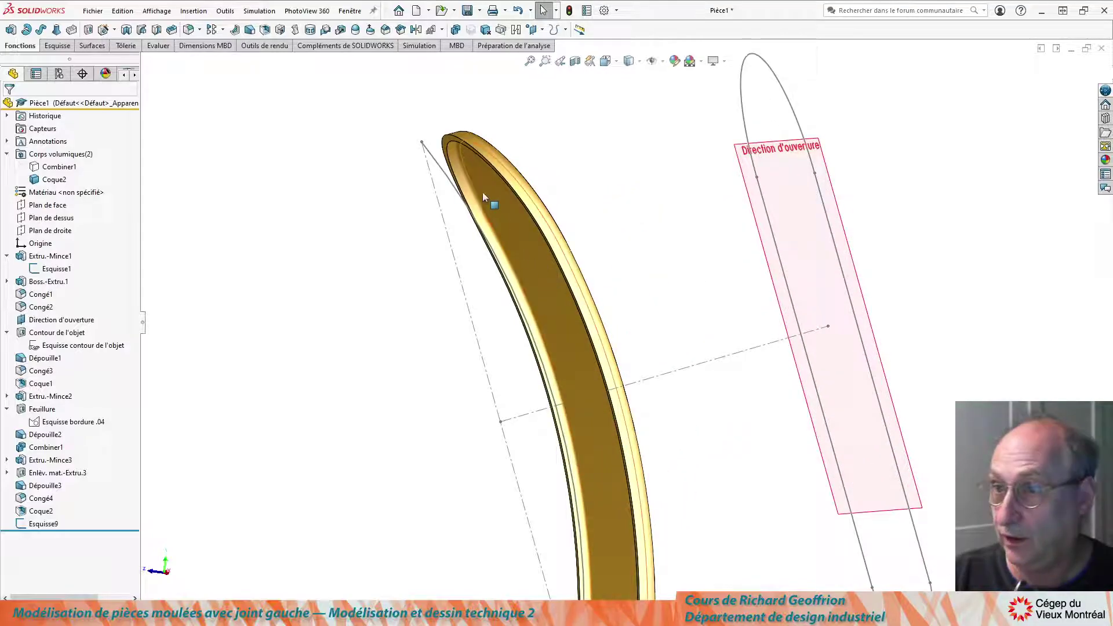
mouse_move(597, 394)
middle_down()
mouse_move(593, 326)
mouse_move(541, 390)
mouse_move(546, 335)
mouse_move(530, 362)
middle_up()
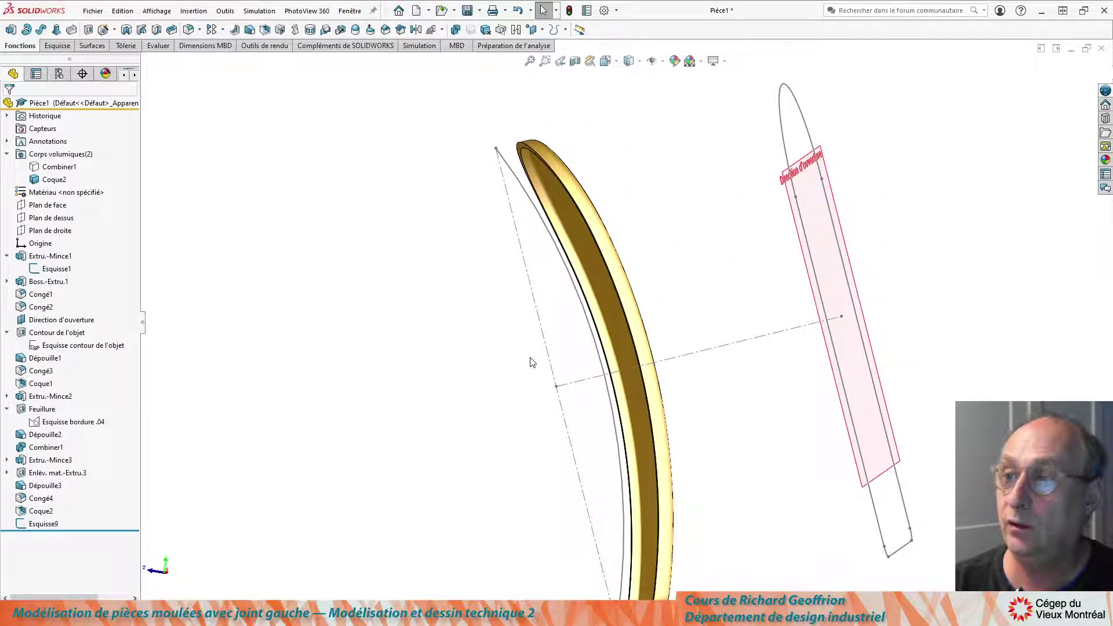
mouse_move(532, 363)
middle_down()
mouse_move(601, 368)
mouse_move(607, 397)
mouse_move(588, 414)
middle_up()
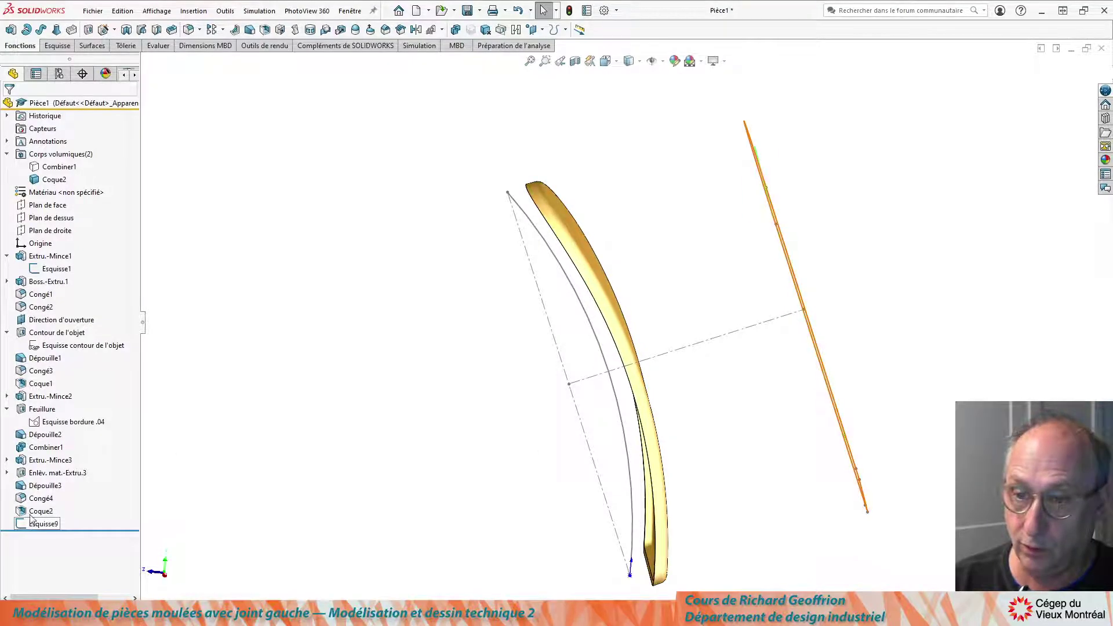
Show the sketch Esquisse8 of the Extru.-Mince3 feature and compare its curve with the shelled body's rim
click(7, 460)
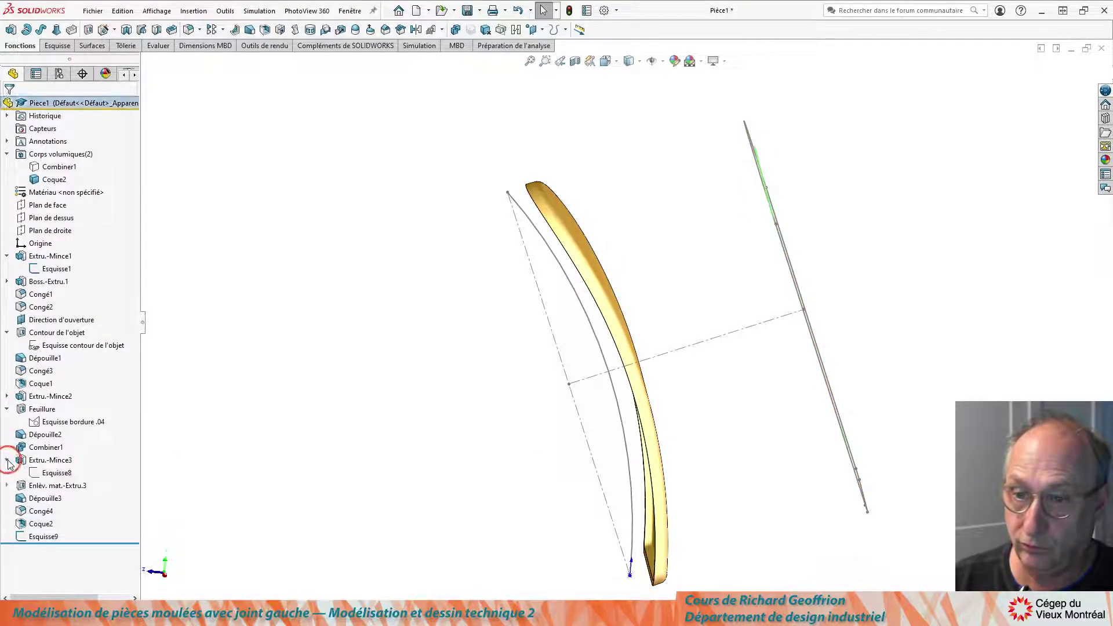
click(52, 474)
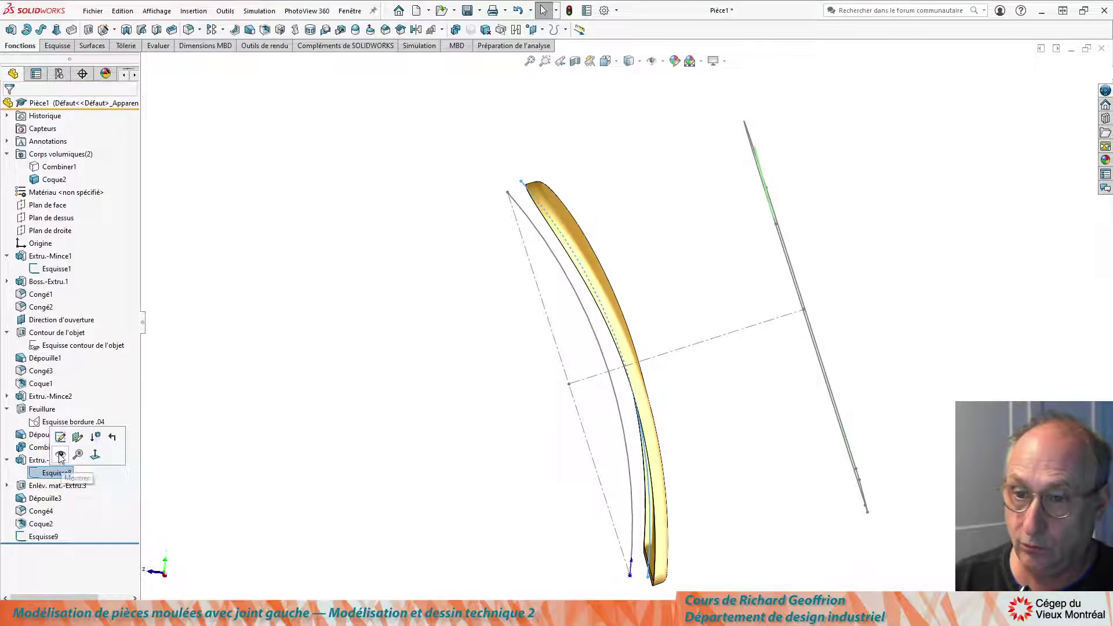
click(228, 447)
middle_drag(443, 388, 455, 348)
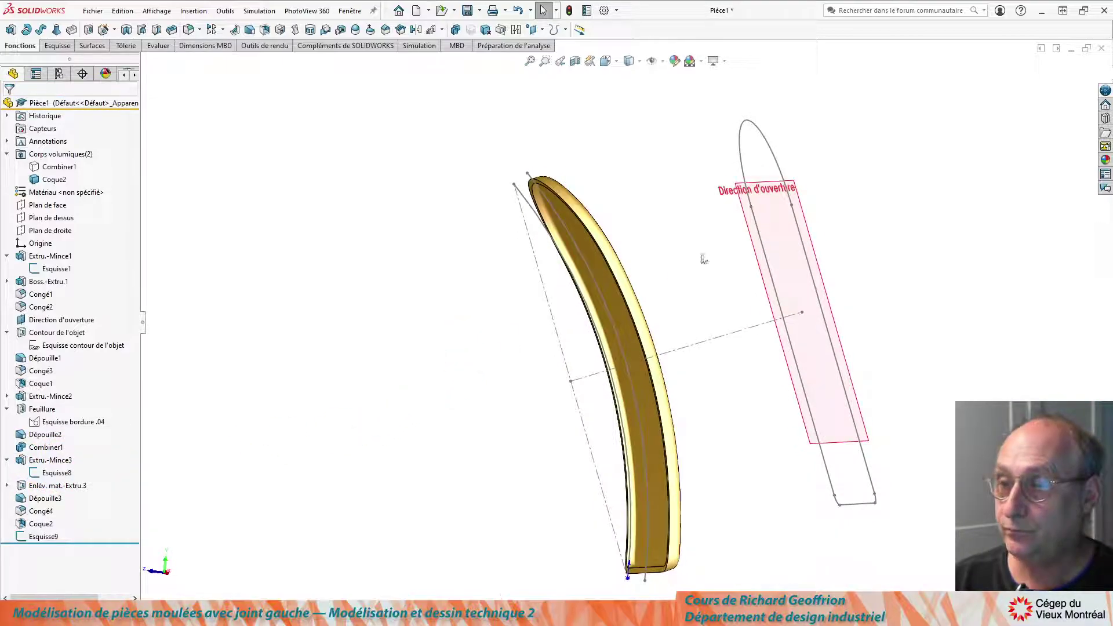
scroll(440, 333, down, 5)
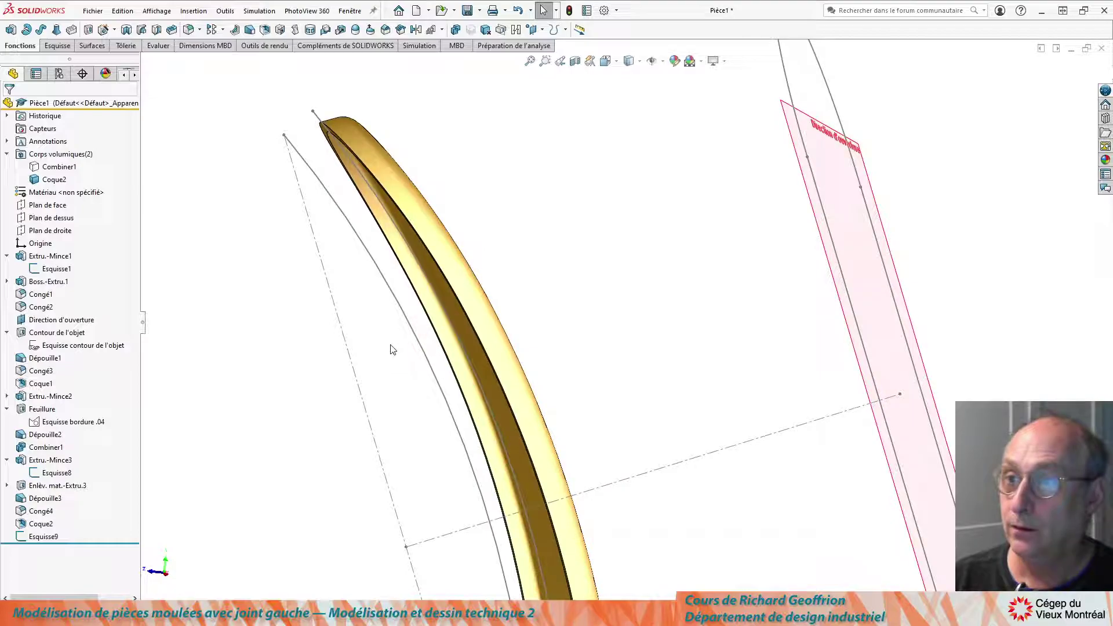
scroll(371, 353, up, 3)
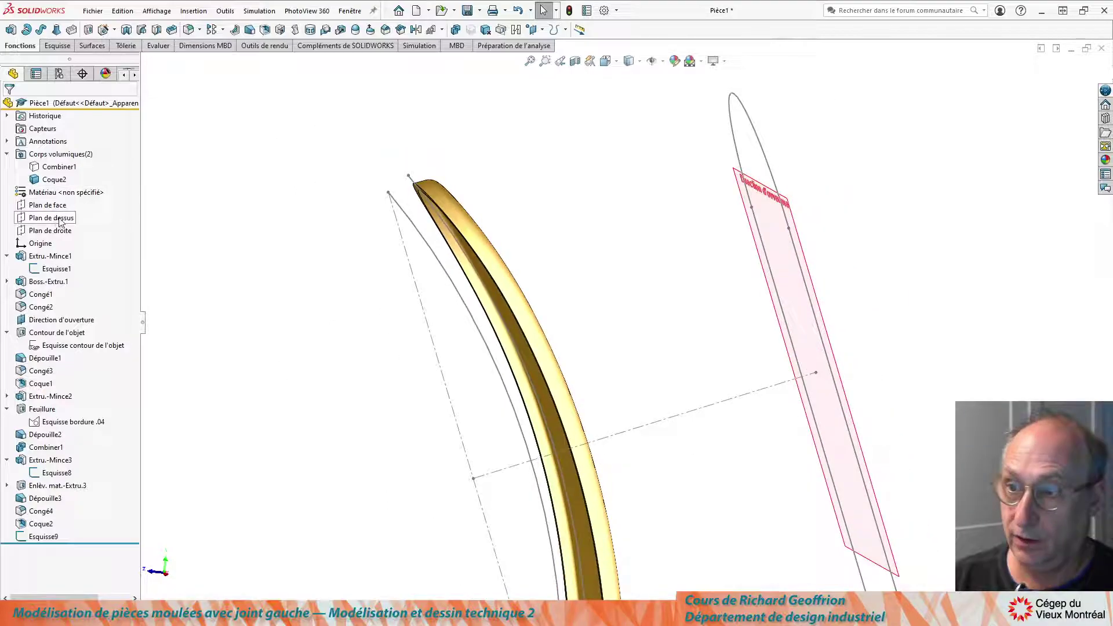
middle_drag(280, 265, 193, 333)
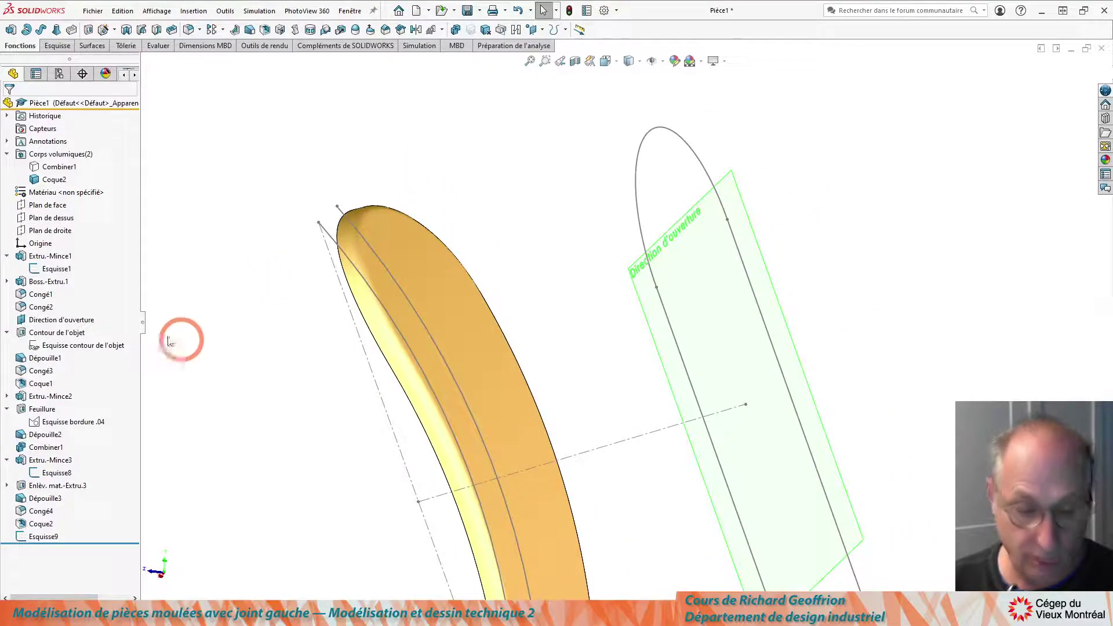
Set up a thin boss extrusion from the Esquisse8 curve with a Plan milieu depth of 3.000 po and the thickness direction reversed
key(e)
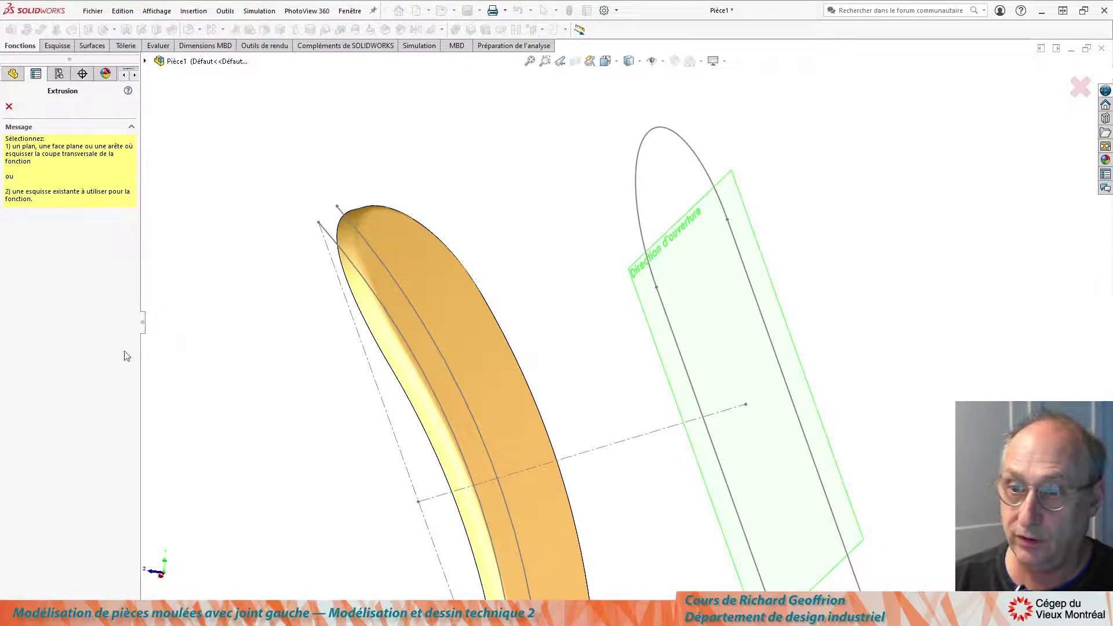
click(342, 216)
mouse_move(223, 409)
middle_down()
mouse_move(292, 339)
mouse_move(244, 398)
mouse_move(189, 401)
middle_up()
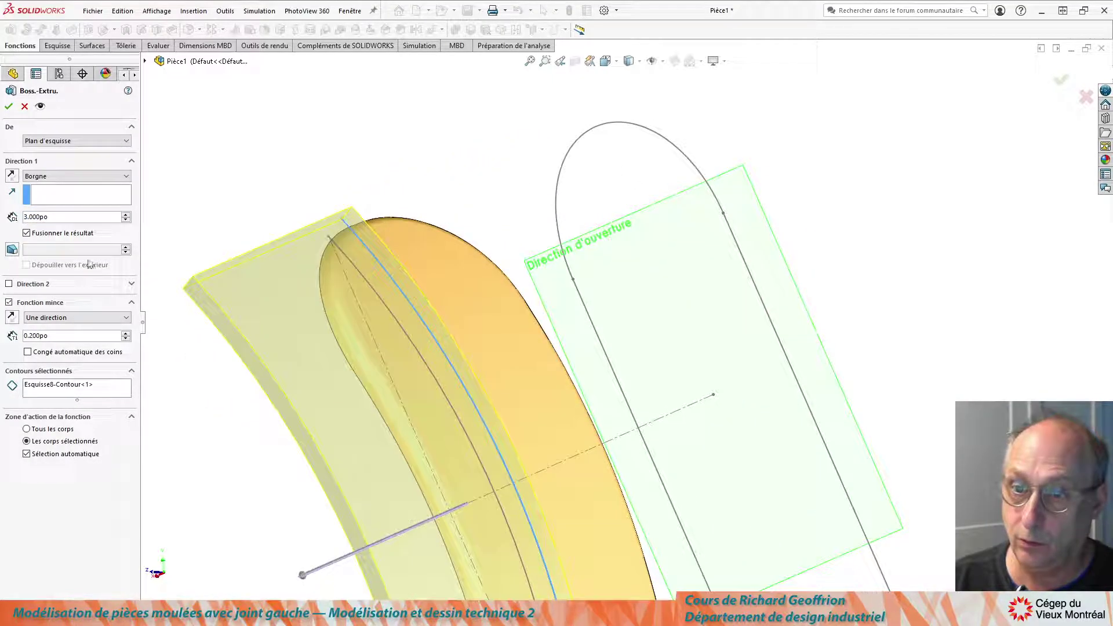
click(76, 176)
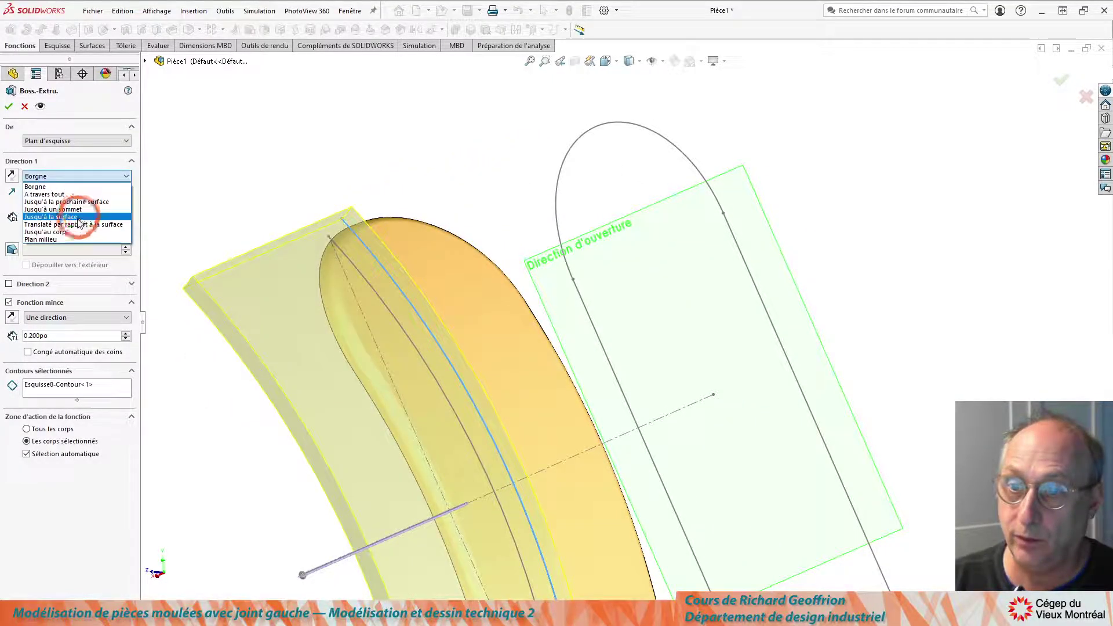
click(181, 251)
middle_drag(199, 263, 272, 303)
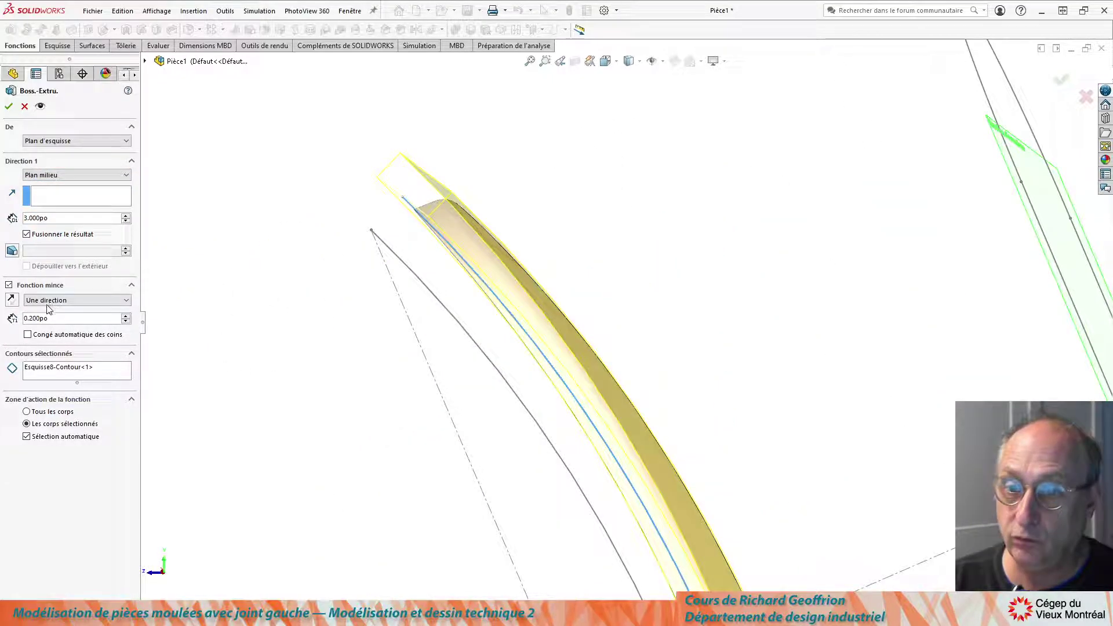
click(11, 301)
mouse_move(313, 335)
middle_down()
mouse_move(347, 328)
mouse_move(330, 346)
mouse_move(325, 336)
middle_up()
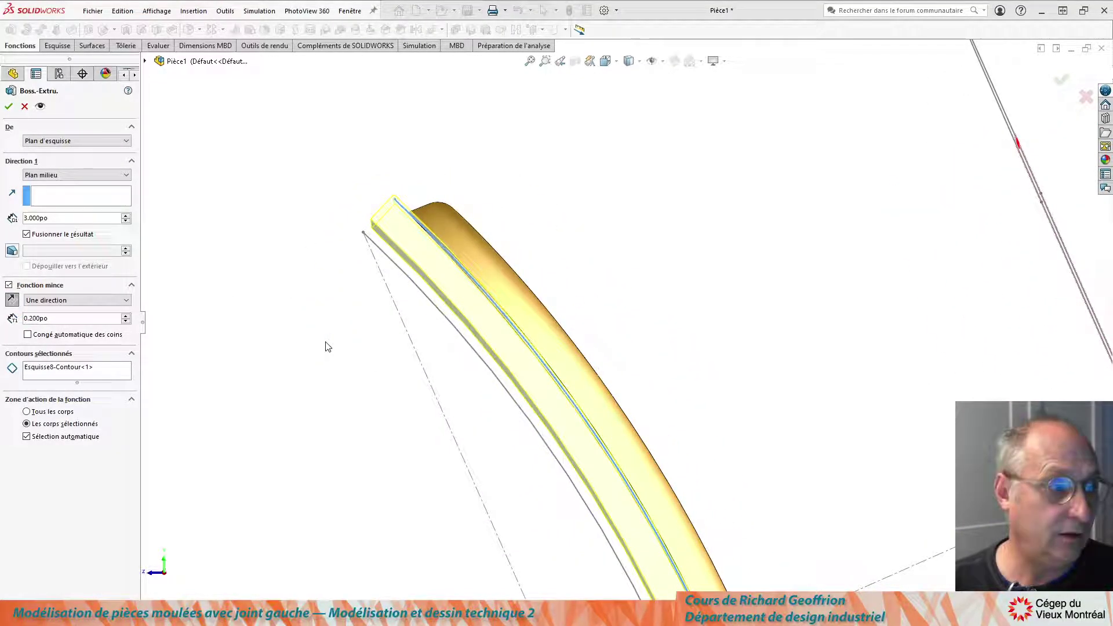
Switch to the reference drawing and examine the edge thicknesses in the side view and the lip dimensions in the 5:1 detail
key(alt+Tab)
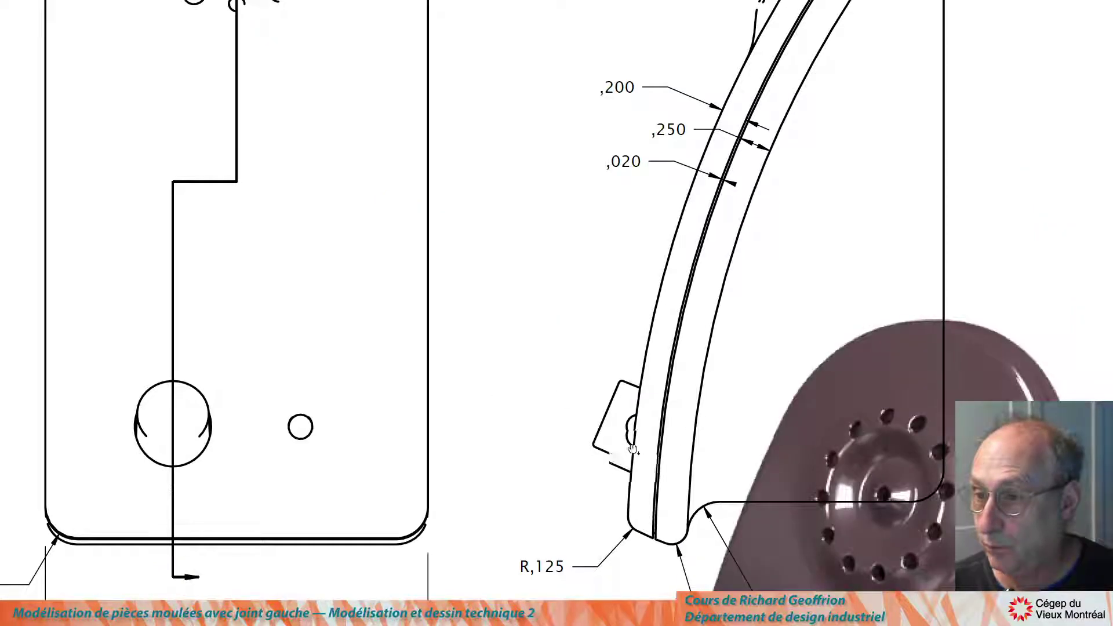
ctrl+scroll(649, 458, down, 3)
ctrl+scroll(611, 497, up, 2)
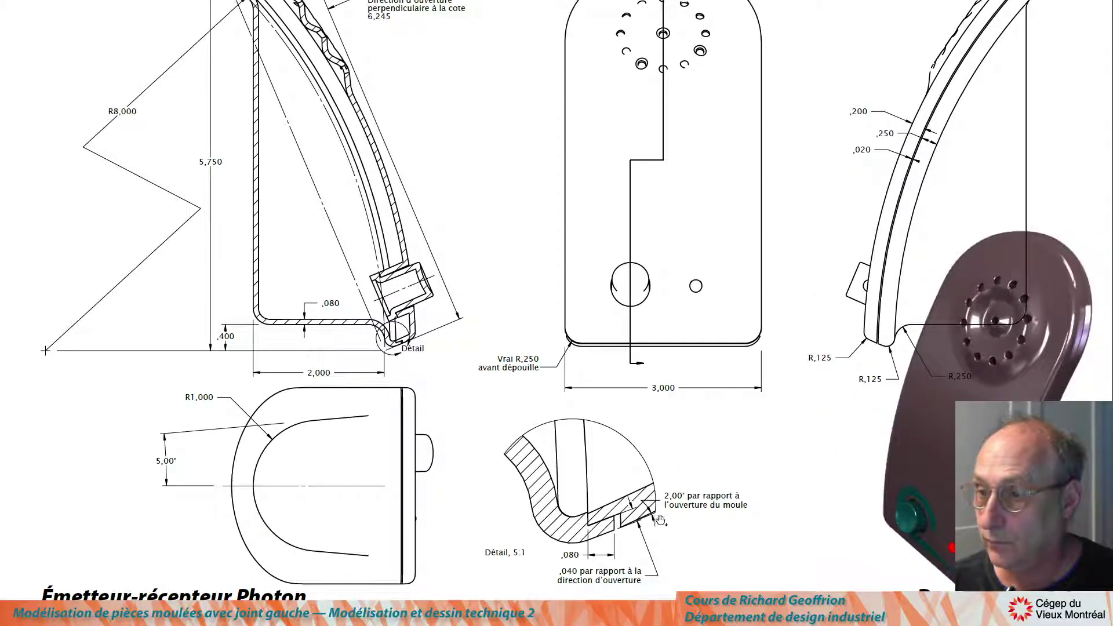
scroll(634, 523, down, 1)
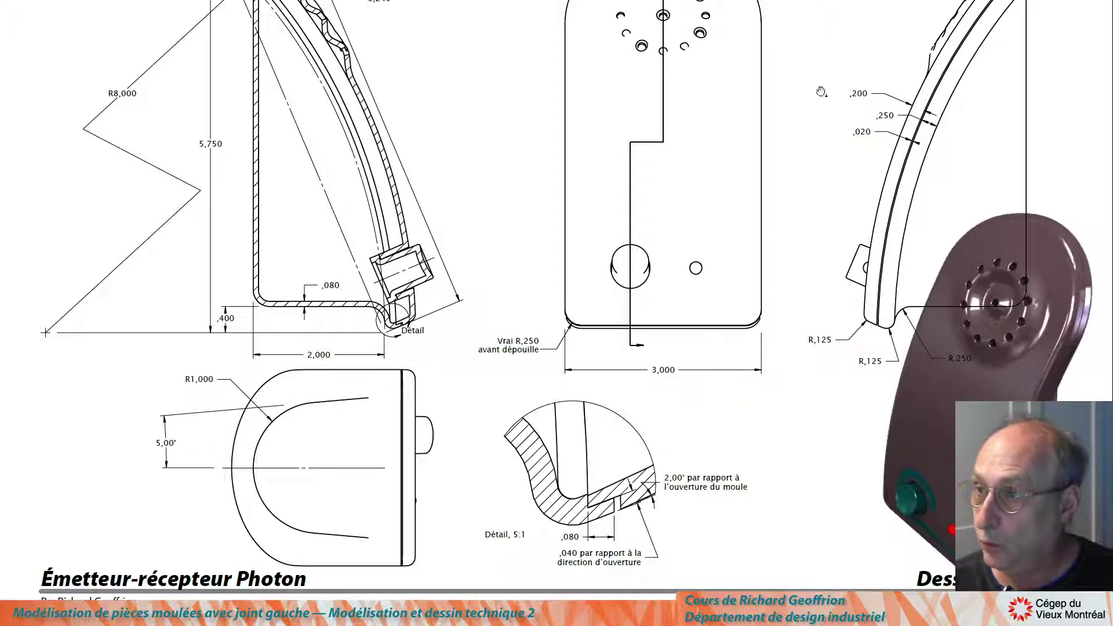
ctrl+scroll(634, 547, up, 4)
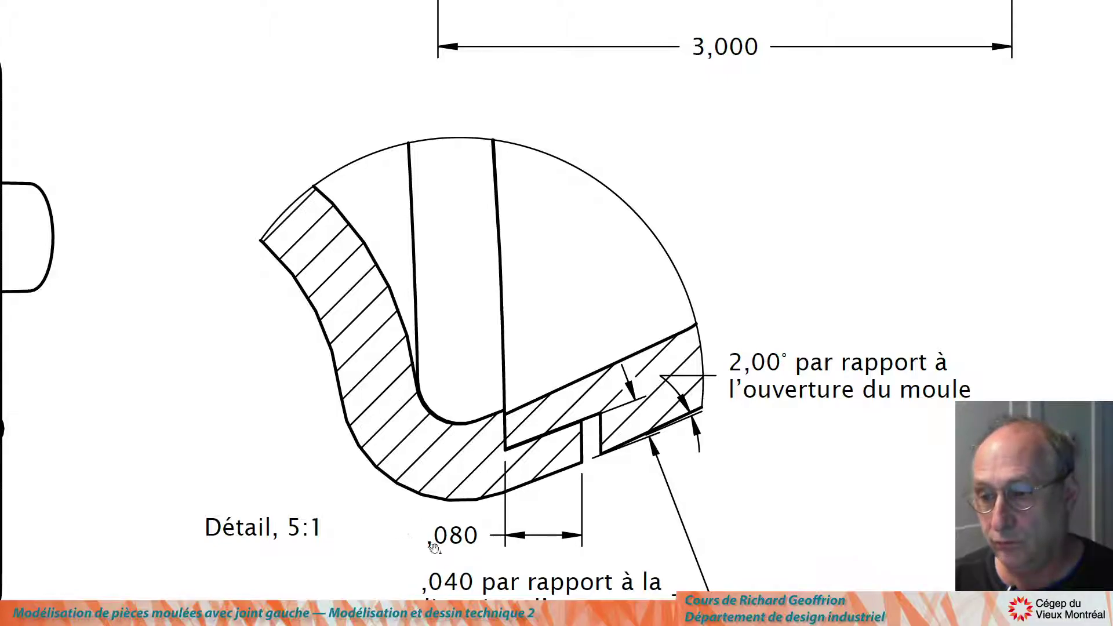
ctrl+scroll(752, 315, down, 4)
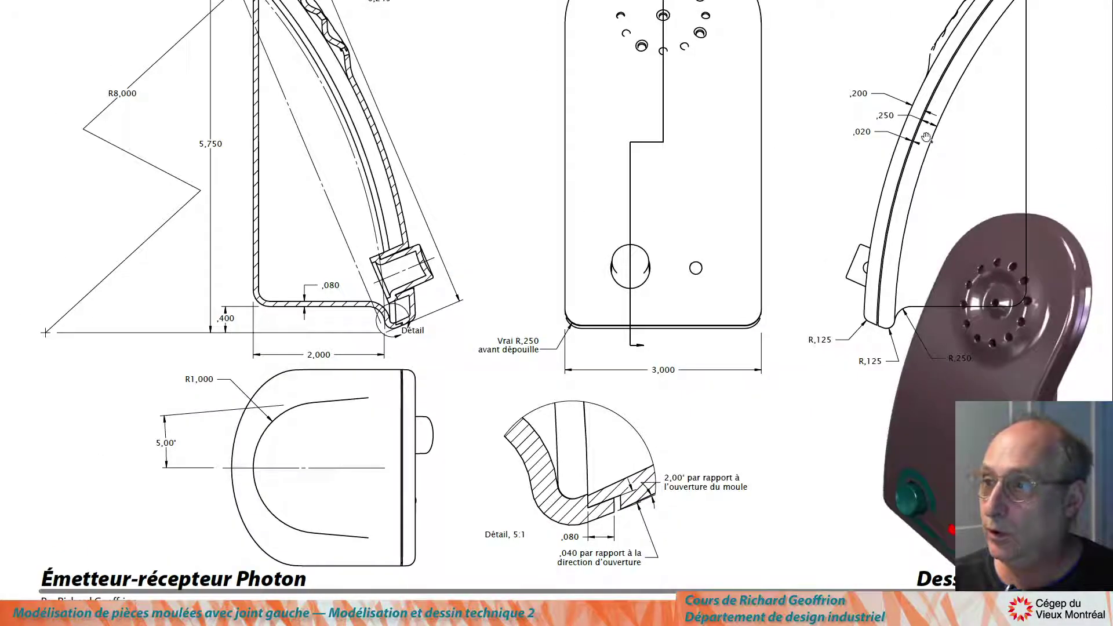
ctrl+scroll(926, 139, up, 4)
ctrl+scroll(754, 290, down, 5)
ctrl+scroll(682, 336, up, 3)
ctrl+scroll(681, 336, down, 3)
Return to SOLIDWORKS, set the thin extrusion's thickness to 0.100 po and turn off merging of the result
key(alt+Tab)
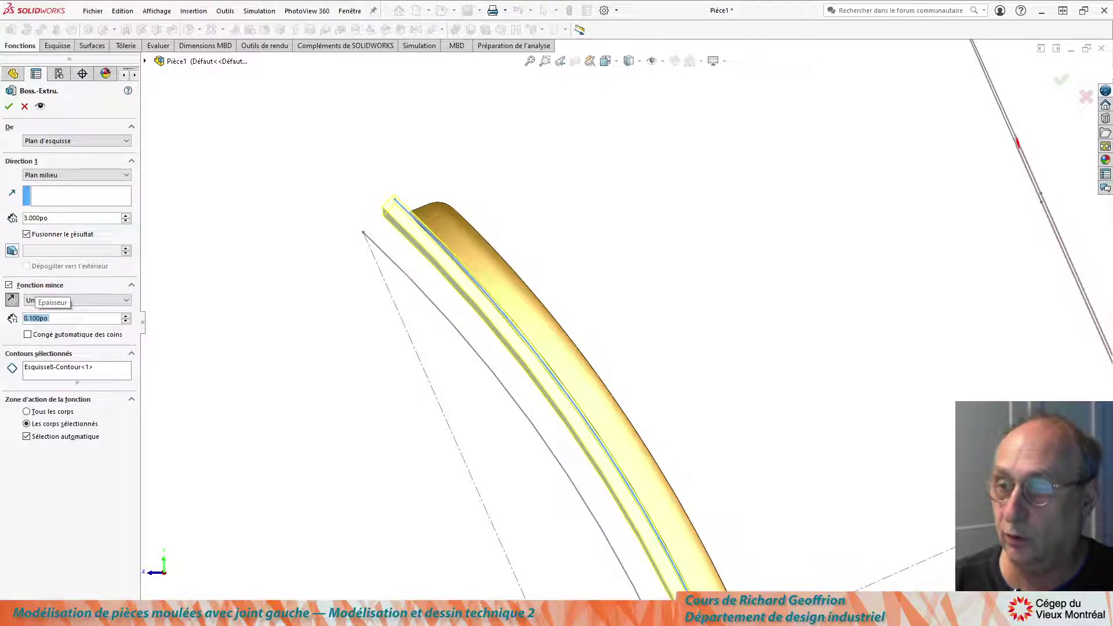
middle_drag(399, 356, 422, 308)
ctrl+middle_drag(382, 366, 281, 279)
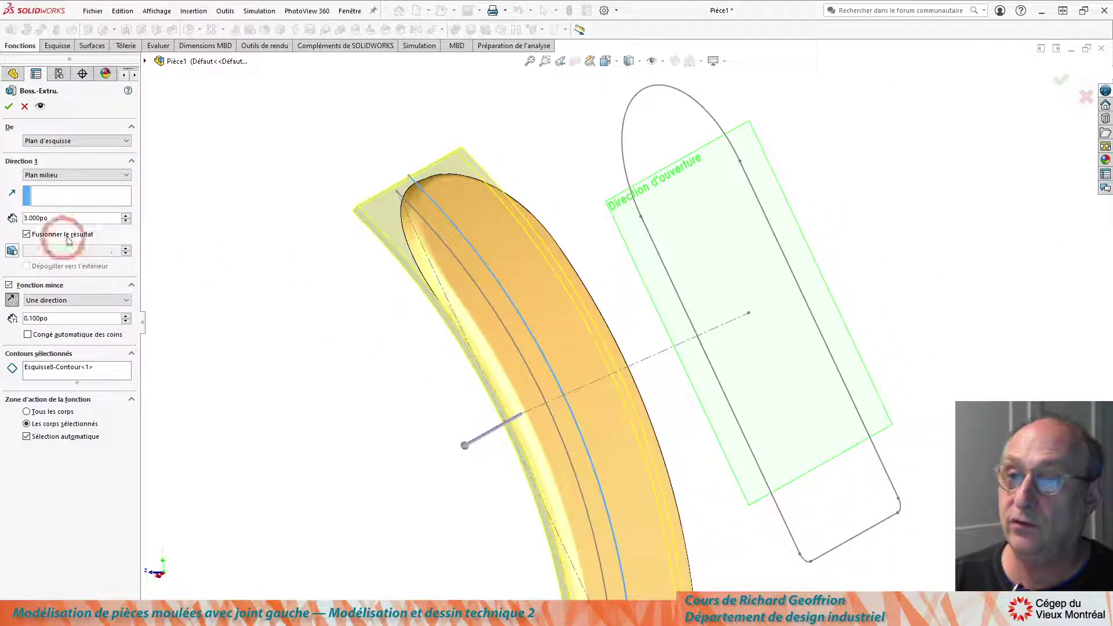
click(26, 234)
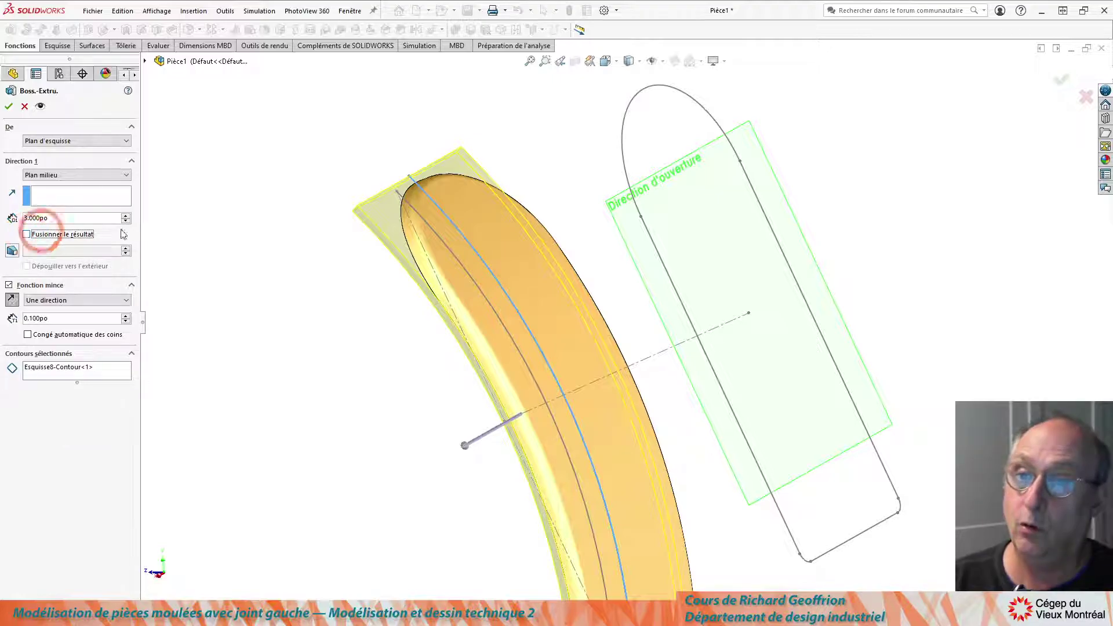
Accept the thin extrusion to create it as a separate body along the parting curve
middle_drag(278, 250, 275, 251)
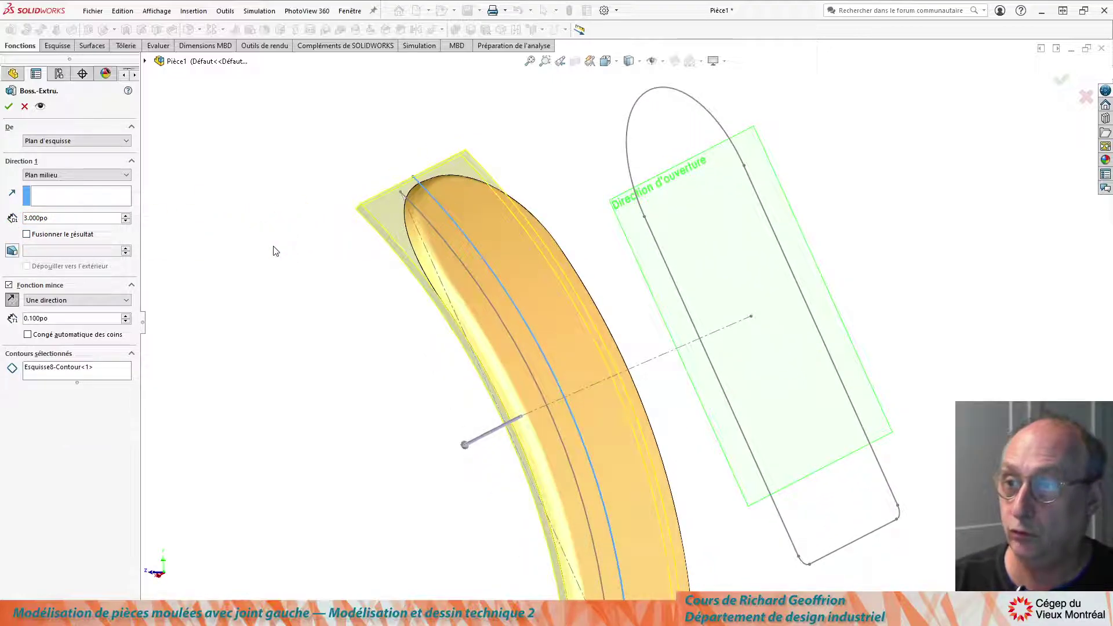
key(Return)
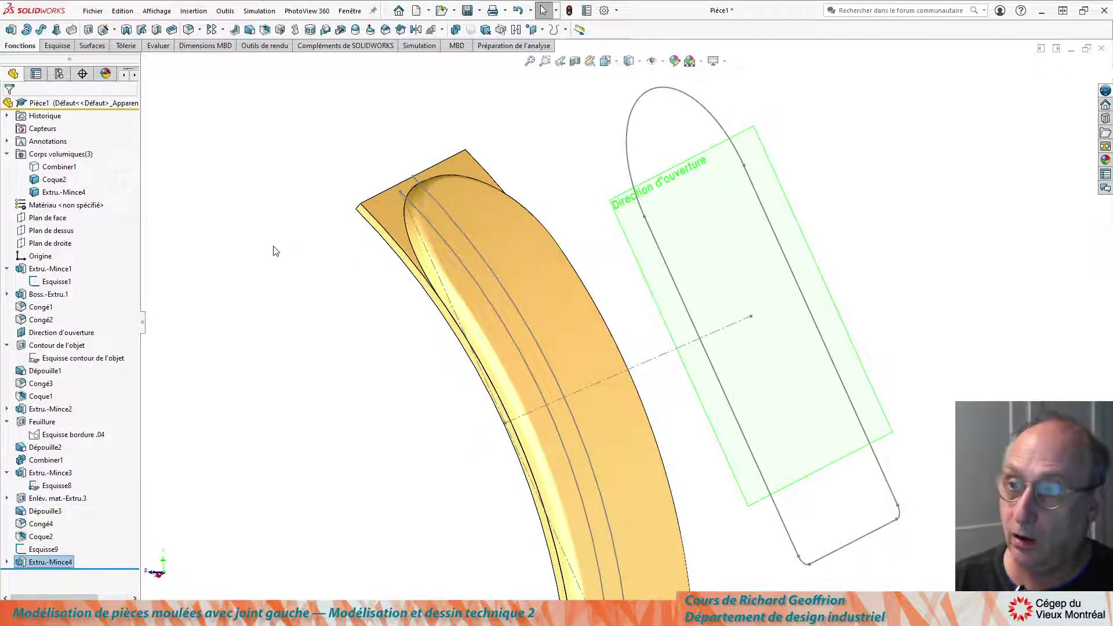
Cut the Esquisse9 contour with A travers tout, limiting the cut to the new thin-extruded body
click(631, 117)
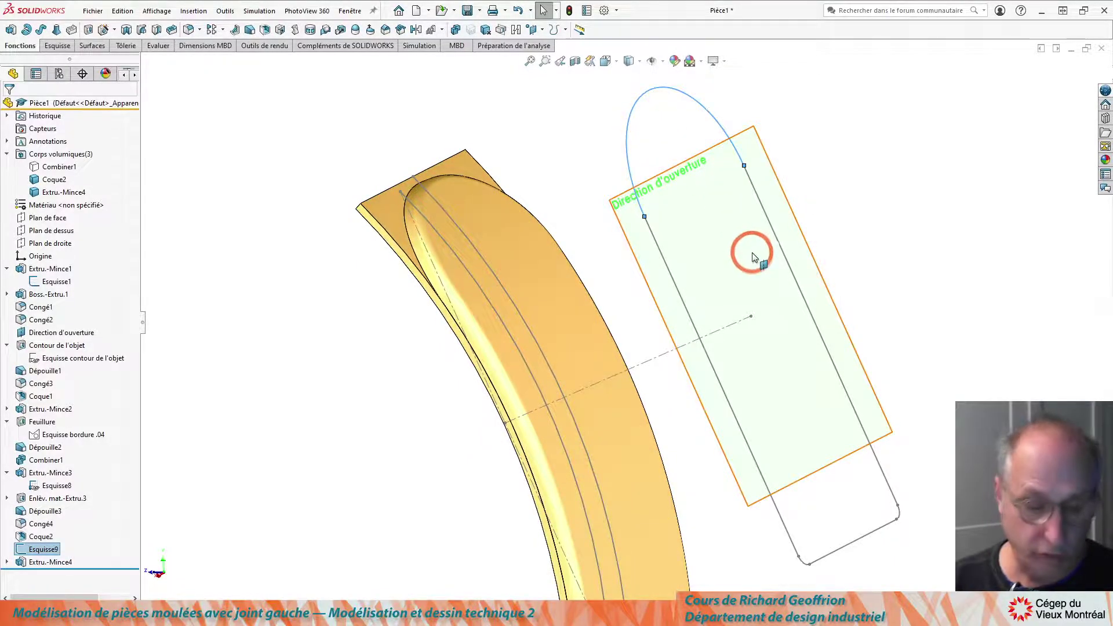
key(x)
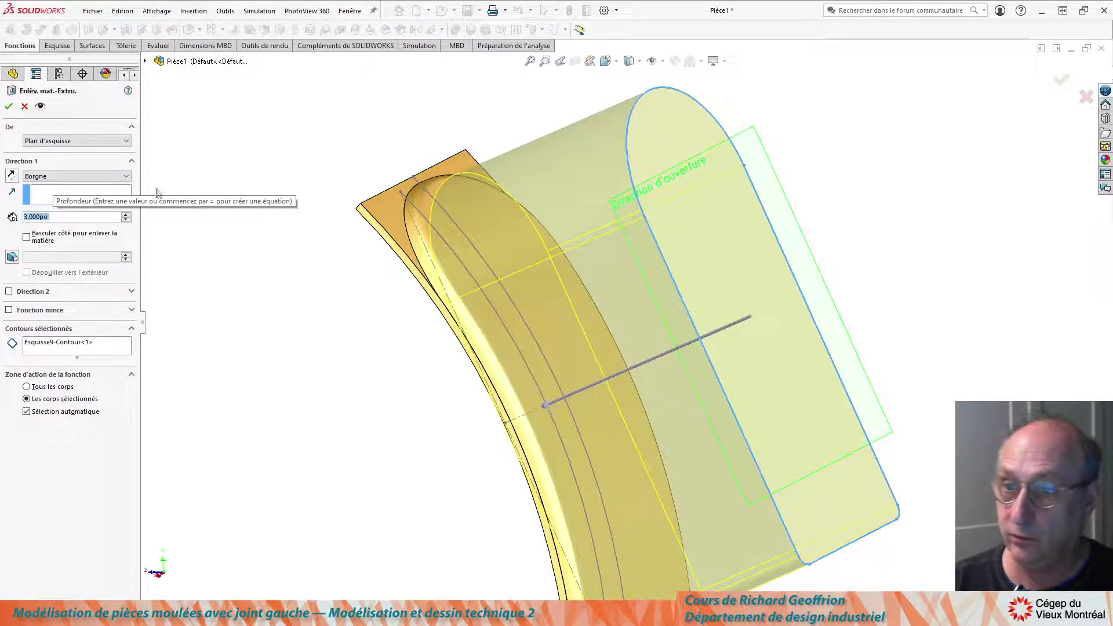
click(78, 176)
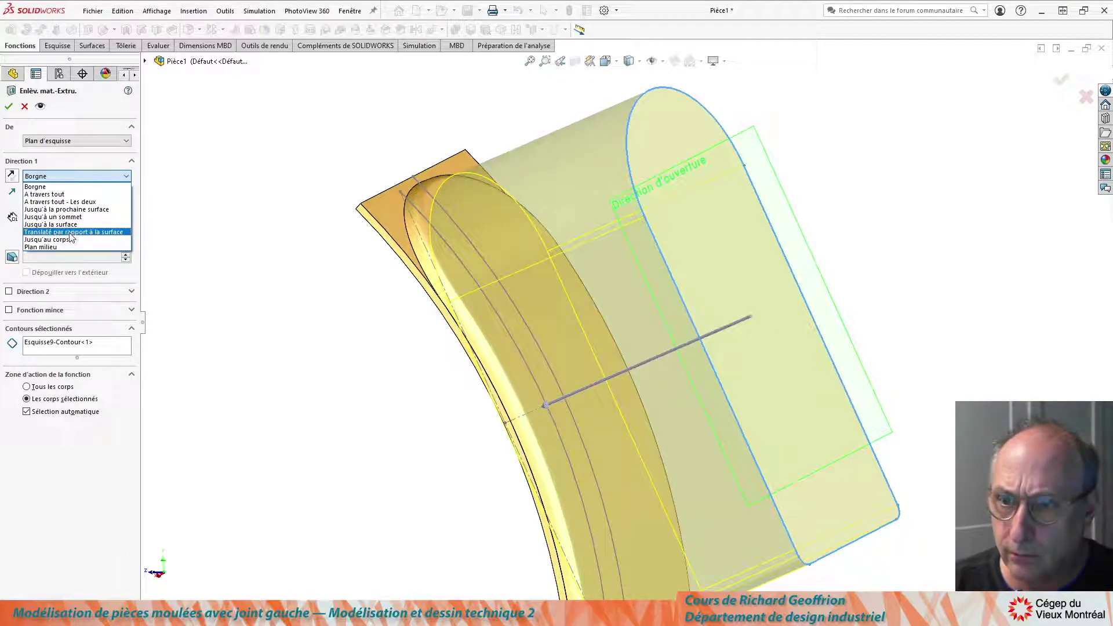
click(44, 194)
click(301, 259)
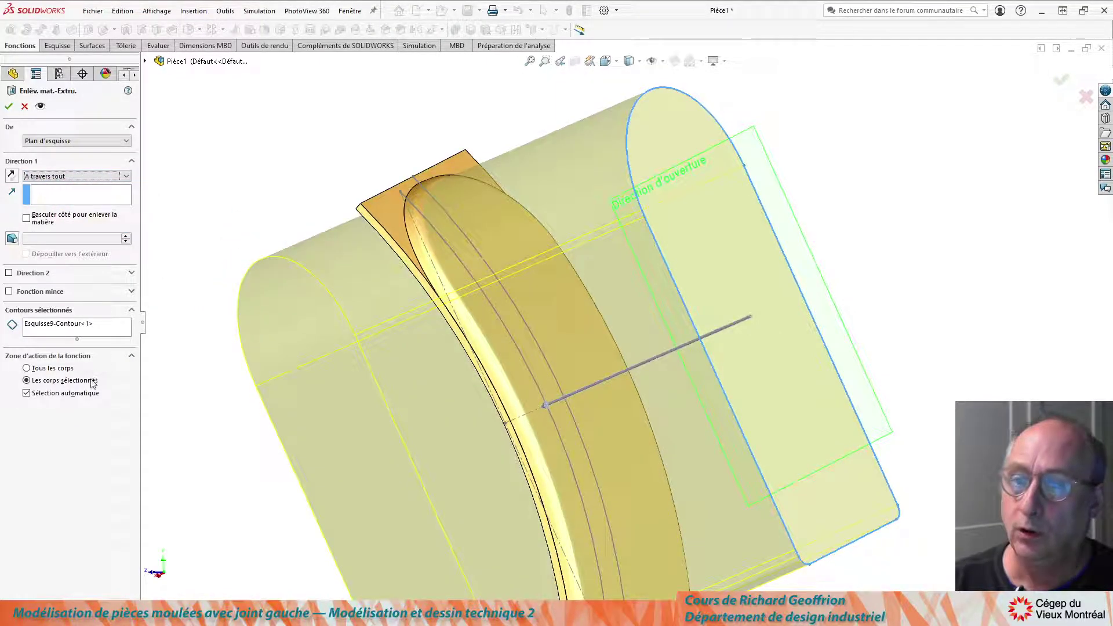
click(44, 393)
click(169, 293)
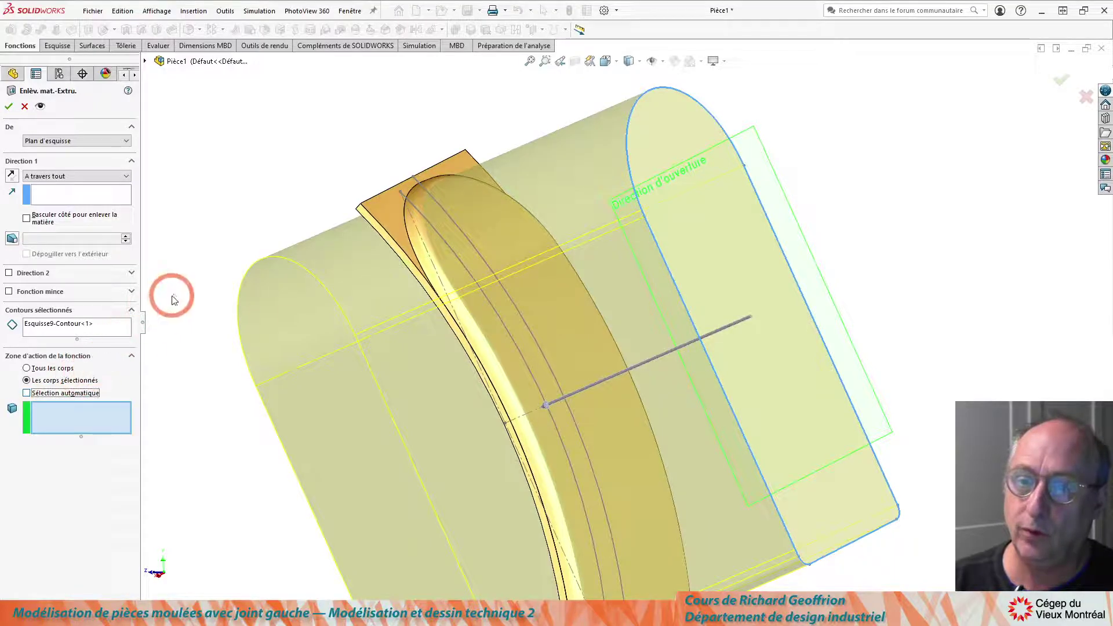
click(382, 203)
right_click(340, 115)
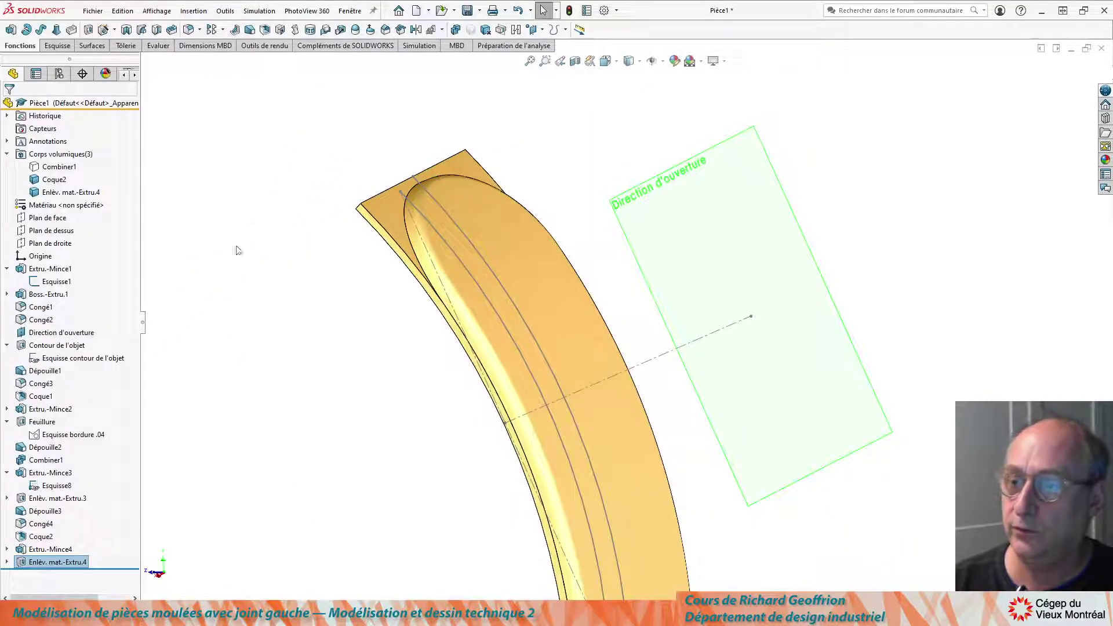
Cut with Esquisse bordure .04 using A travers tout and the removal side flipped, limited to the thin-extruded body
middle_drag(236, 250, 594, 268)
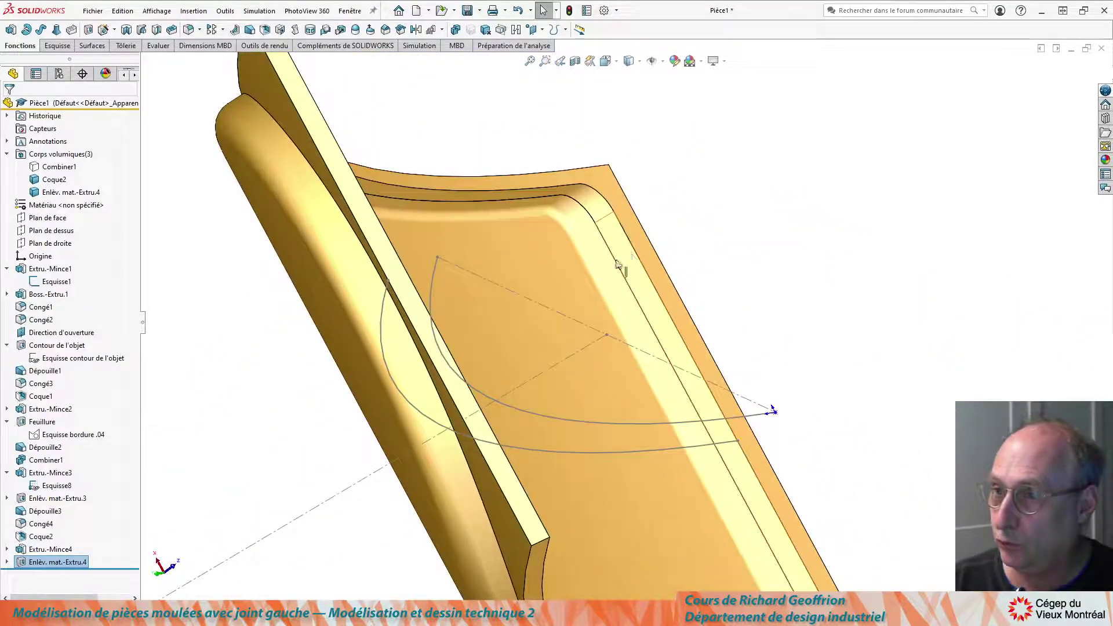
middle_drag(643, 442, 447, 445)
scroll(389, 403, up, 7)
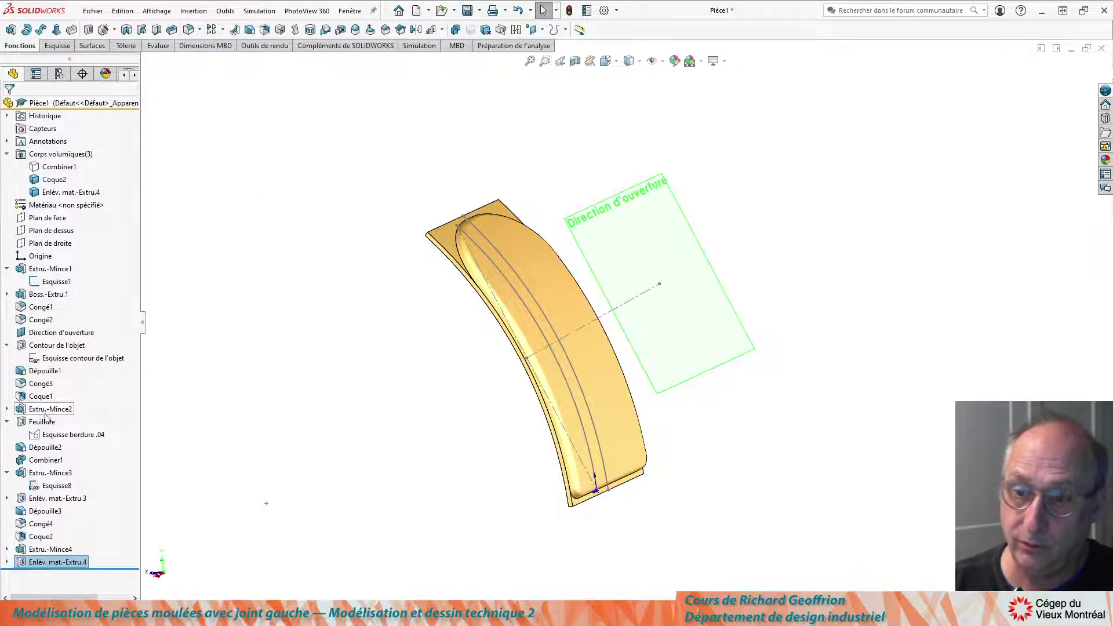
click(75, 434)
mouse_move(174, 398)
middle_down()
mouse_move(345, 348)
mouse_move(350, 368)
mouse_move(327, 382)
middle_up()
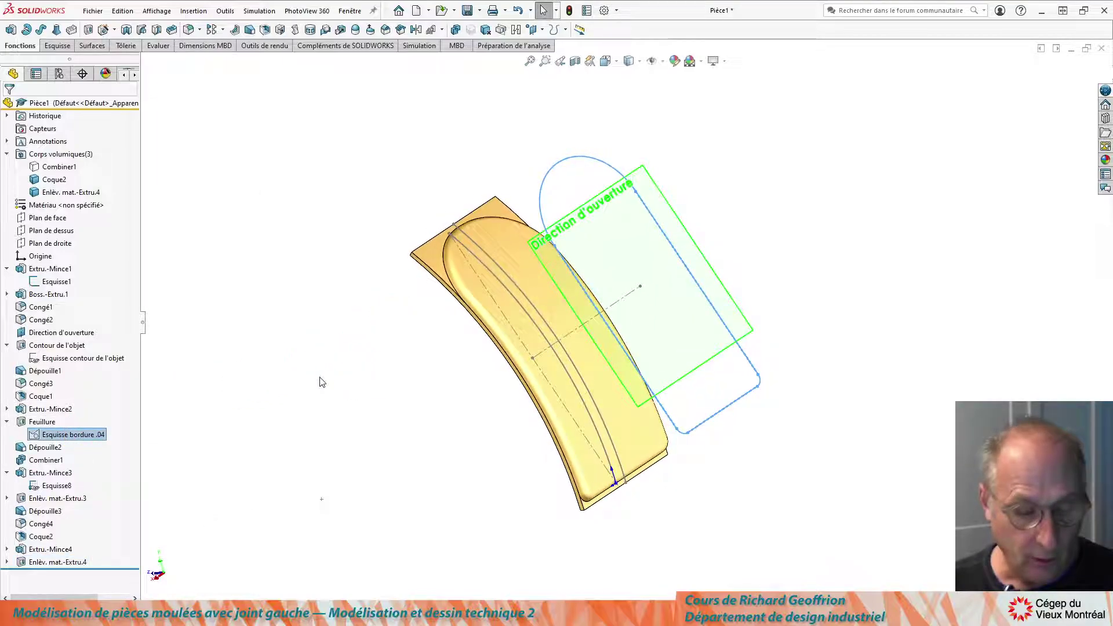
key(e)
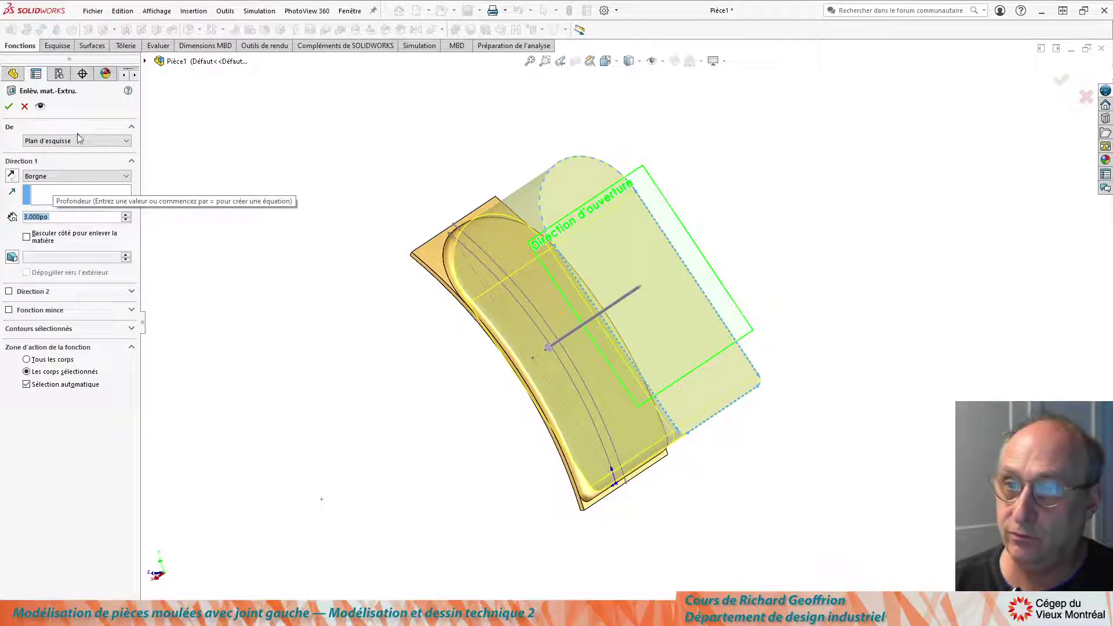
click(69, 183)
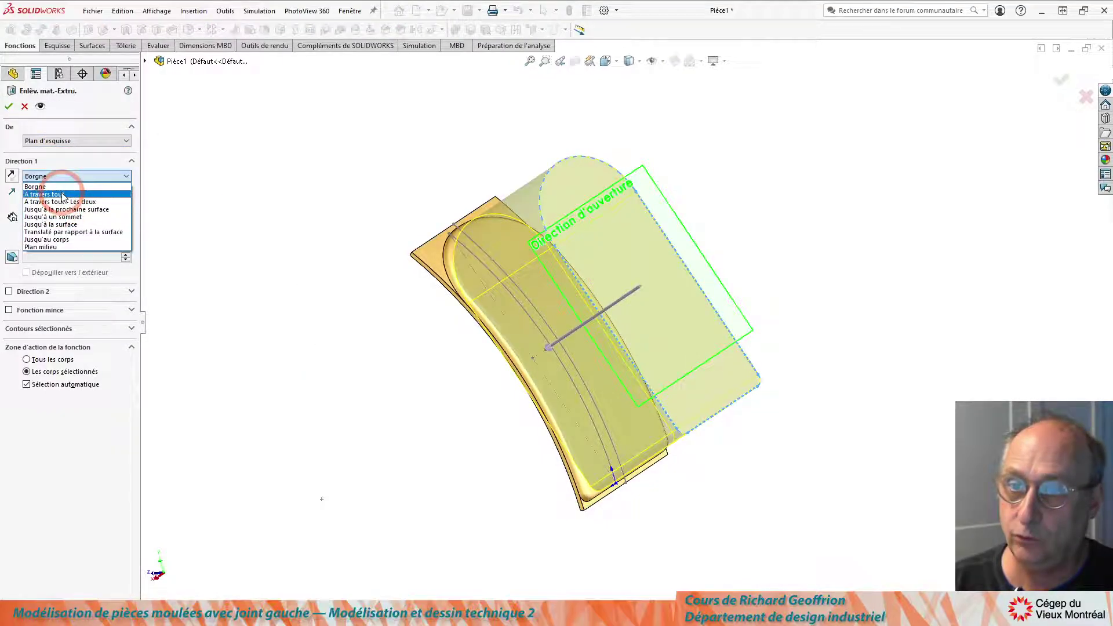
click(58, 193)
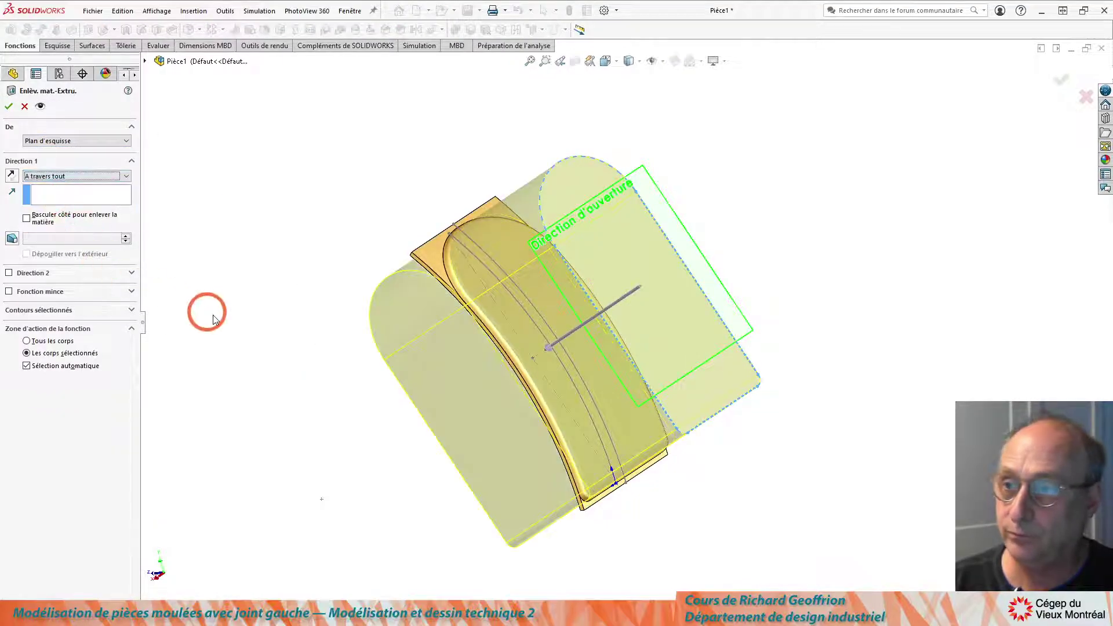
click(27, 219)
mouse_move(291, 318)
middle_down()
mouse_move(313, 252)
mouse_move(286, 328)
middle_up()
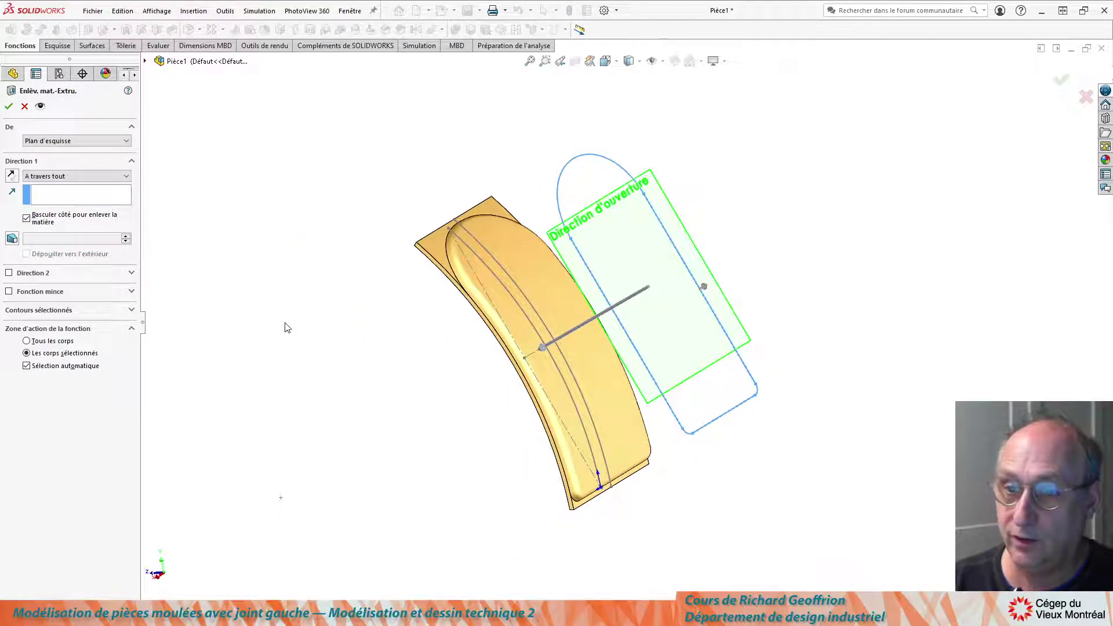
click(70, 369)
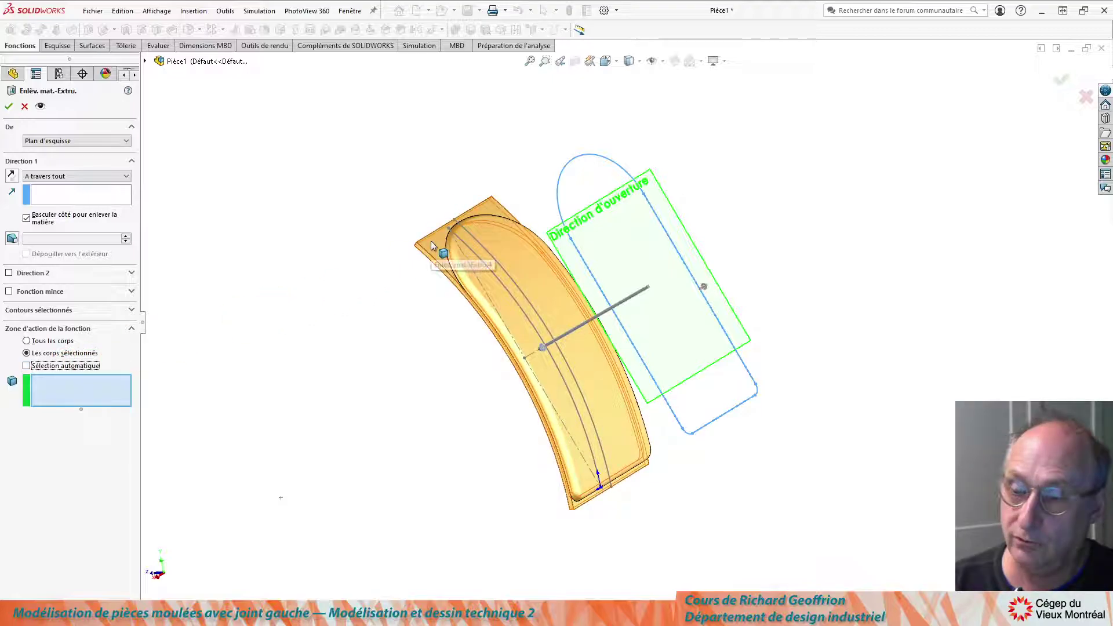
click(430, 245)
middle_drag(347, 273, 310, 284)
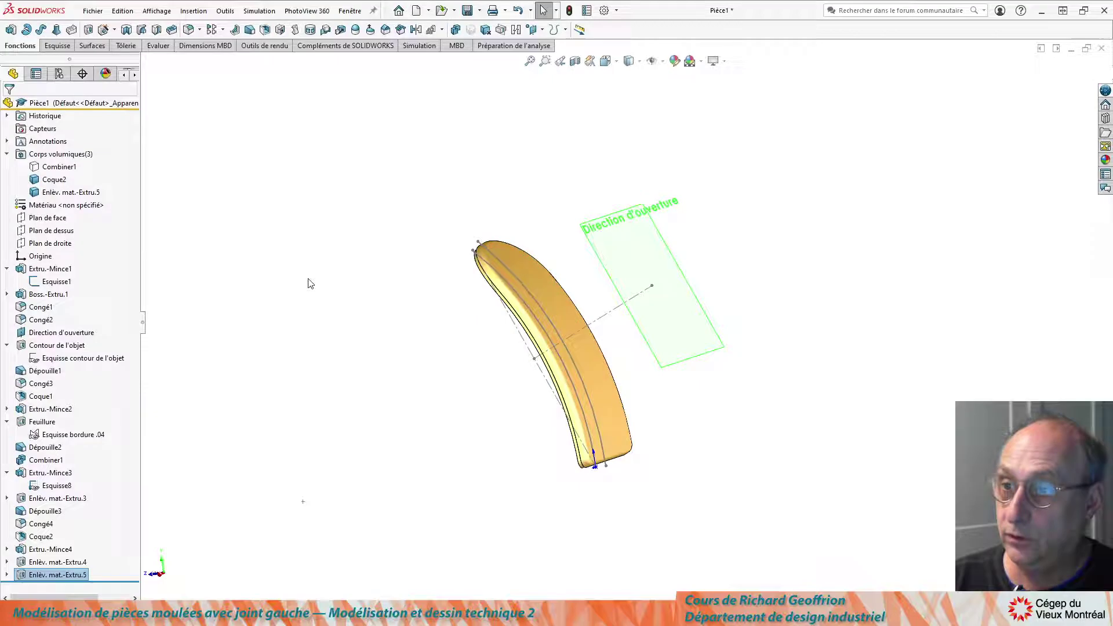
Inspect the trimmed lip ring against the shelled body, and hide the Coque2 body to isolate the ring
mouse_move(252, 364)
middle_down()
mouse_move(427, 290)
mouse_move(465, 236)
middle_up()
scroll(464, 236, down, 5)
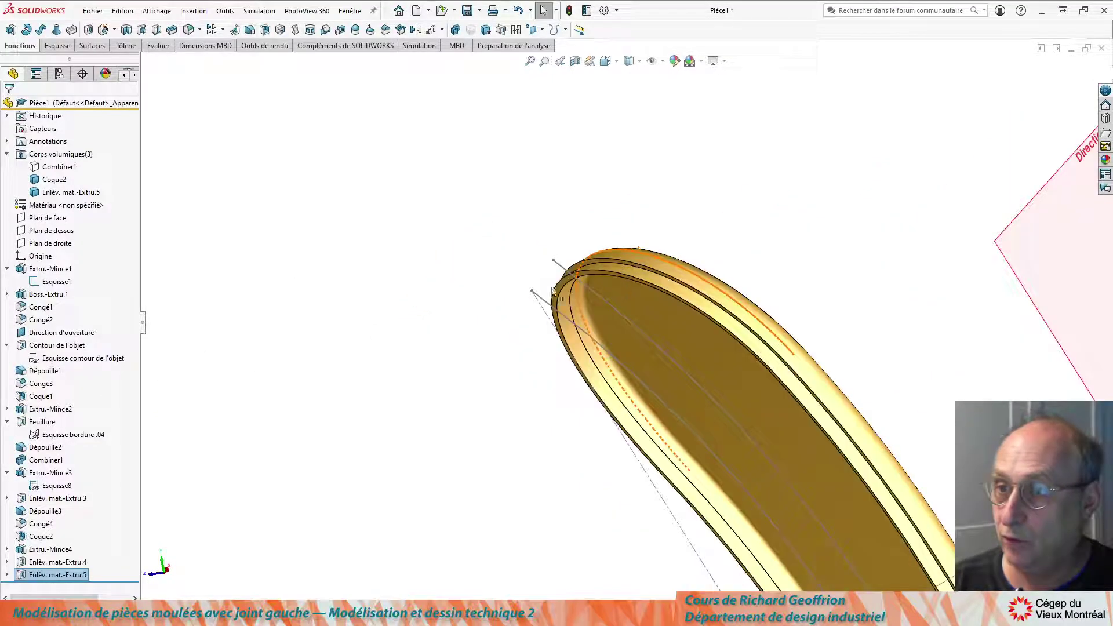
mouse_move(637, 323)
middle_down()
mouse_move(601, 248)
mouse_move(559, 377)
mouse_move(614, 303)
mouse_move(597, 254)
mouse_move(579, 365)
mouse_move(572, 331)
middle_up()
scroll(573, 332, up, 3)
scroll(618, 349, down, 1)
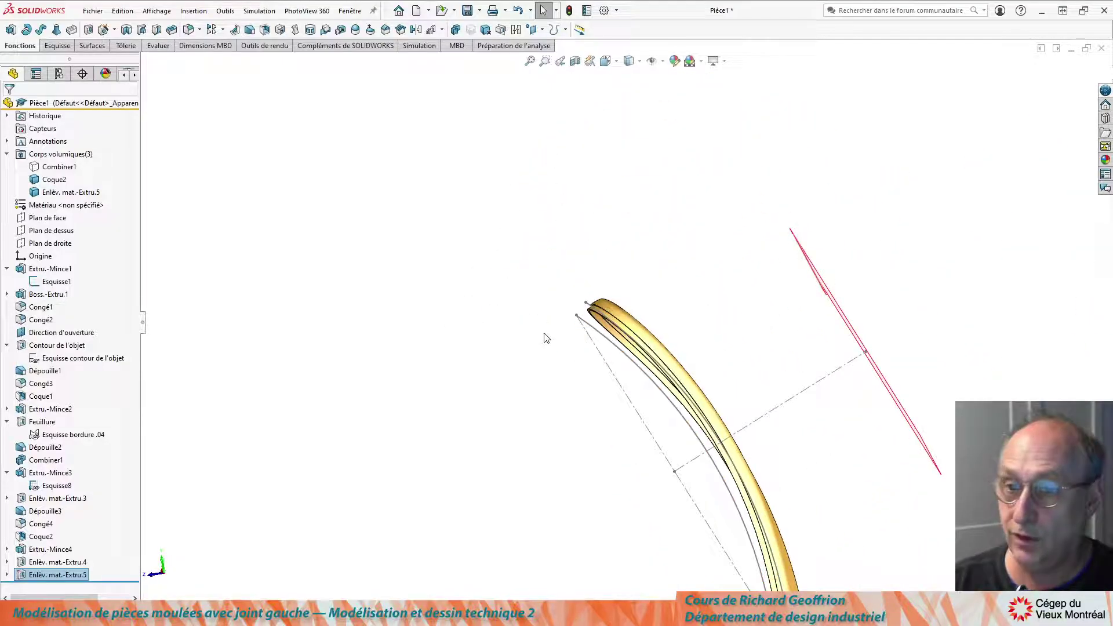
middle_drag(556, 292, 643, 327)
click(669, 326)
middle_drag(289, 353, 429, 385)
scroll(621, 324, up, 3)
scroll(748, 417, down, 5)
middle_drag(715, 410, 433, 306)
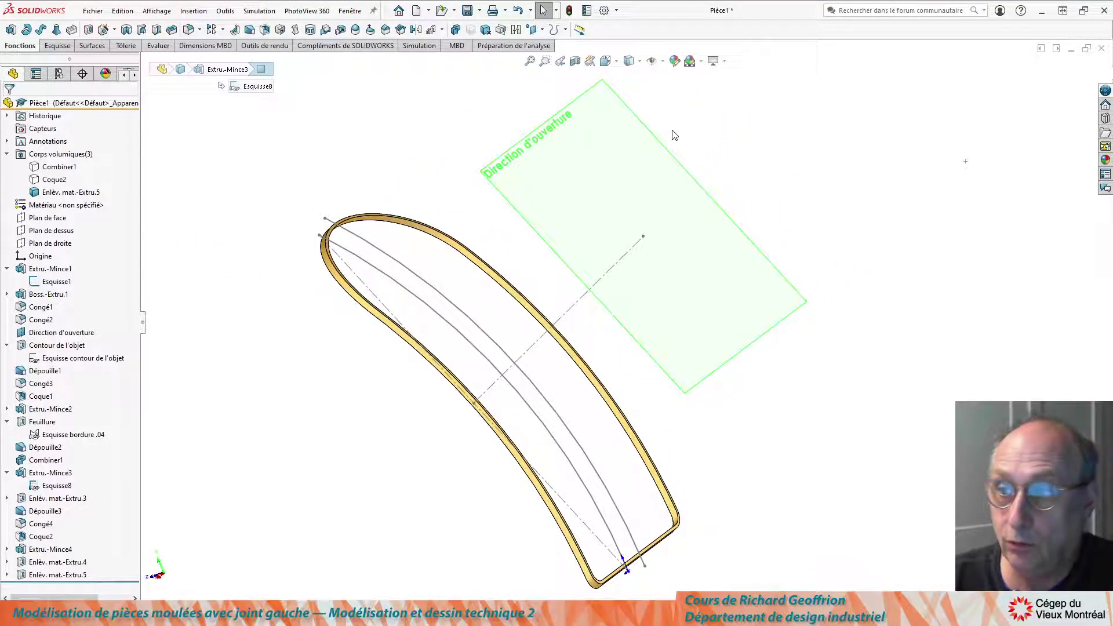
Start a Ligne neutre draft with a 10-degree angle and the Direction d'ouverture plane as pull direction
click(249, 29)
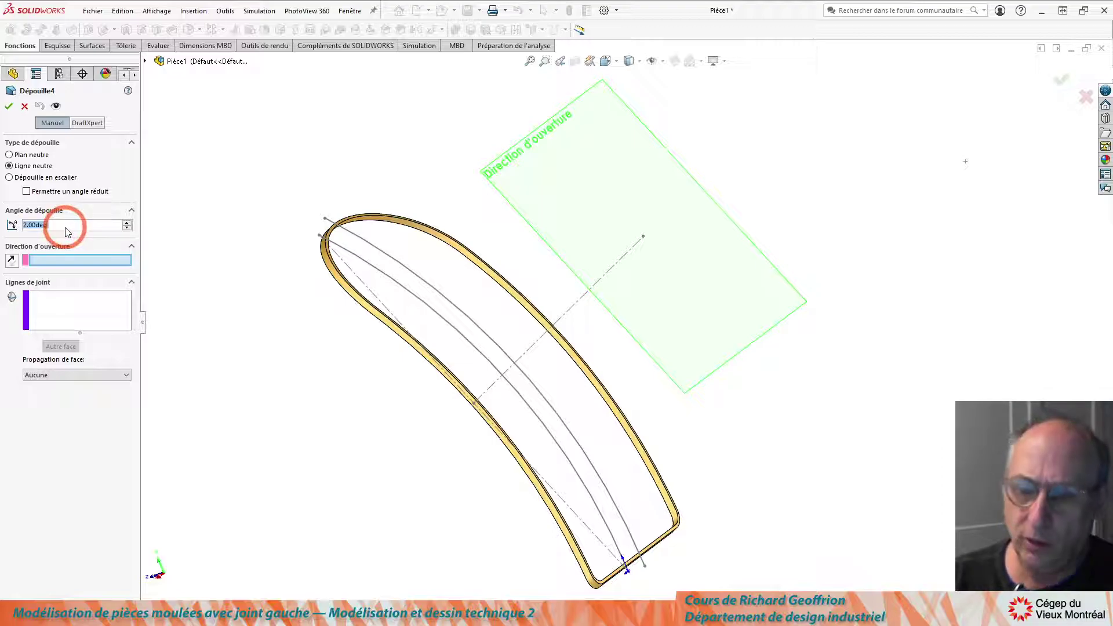
text(10)
key(Return)
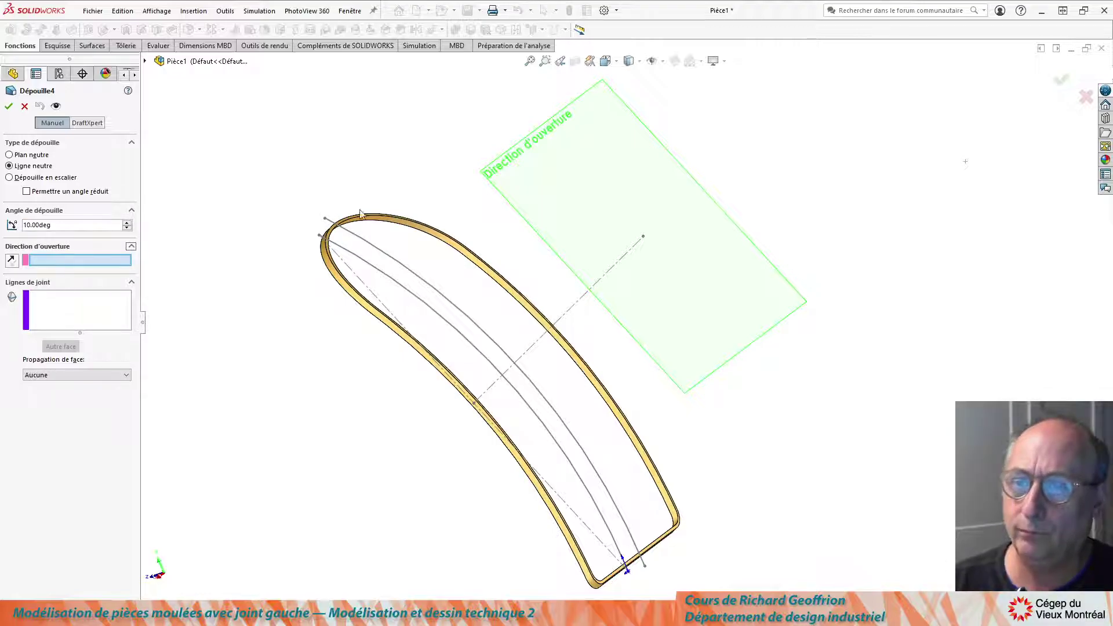
click(532, 185)
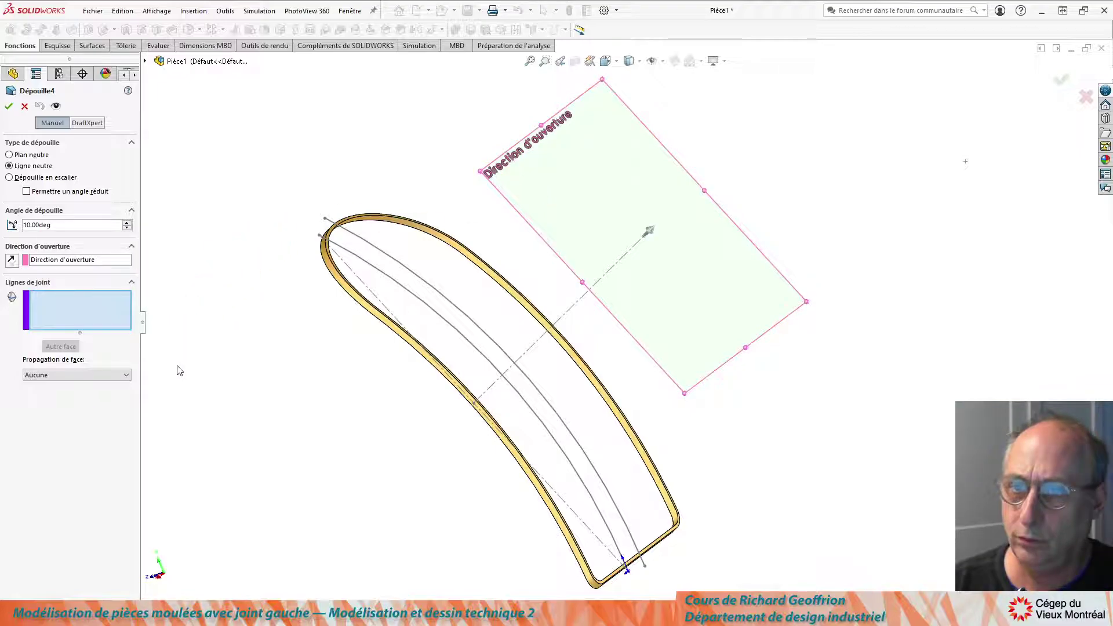
Add the ring's inner tangent edge chain, on the side facing the pull-direction plane, as the draft's parting lines
scroll(418, 287, down, 5)
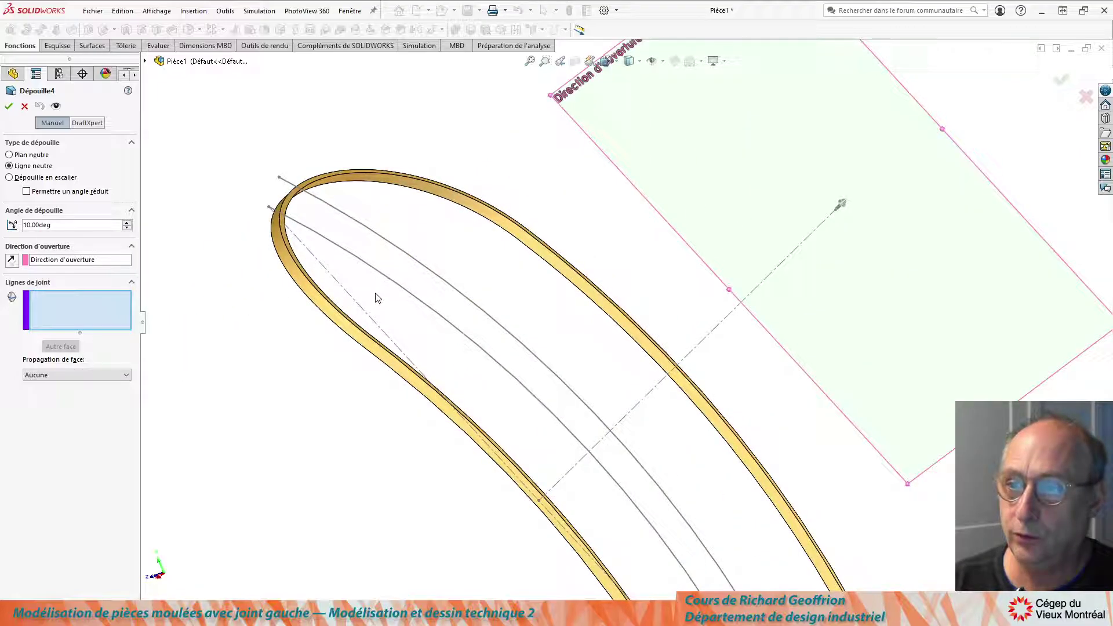
right_click(279, 228)
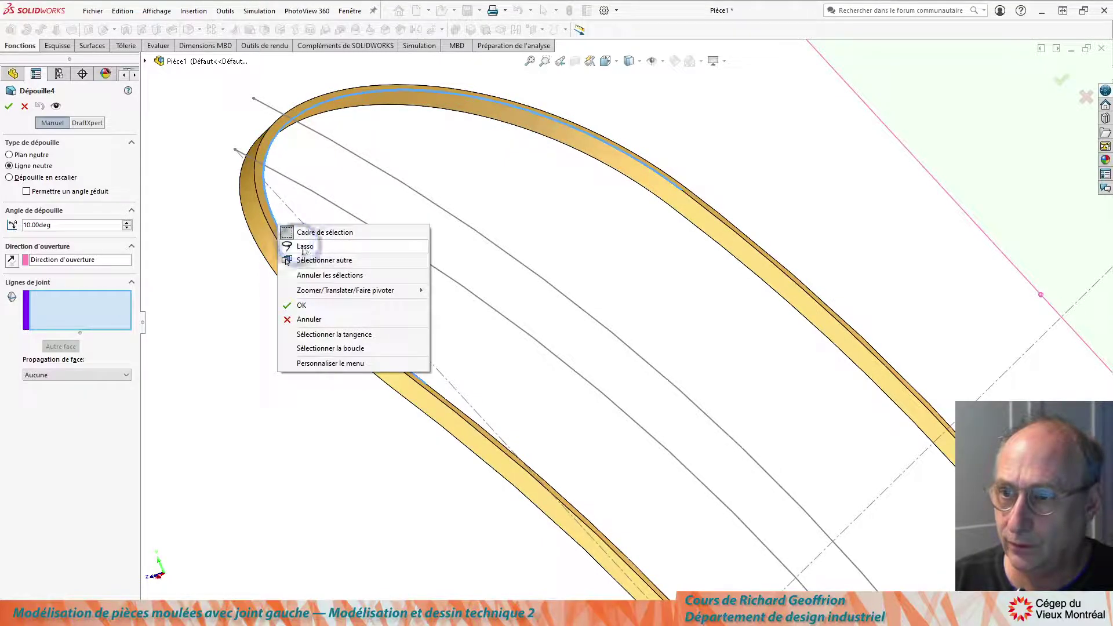
click(340, 334)
middle_drag(288, 248, 150, 299)
middle_drag(322, 268, 589, 291)
click(591, 283)
ctrl+middle_drag(524, 320, 224, 216)
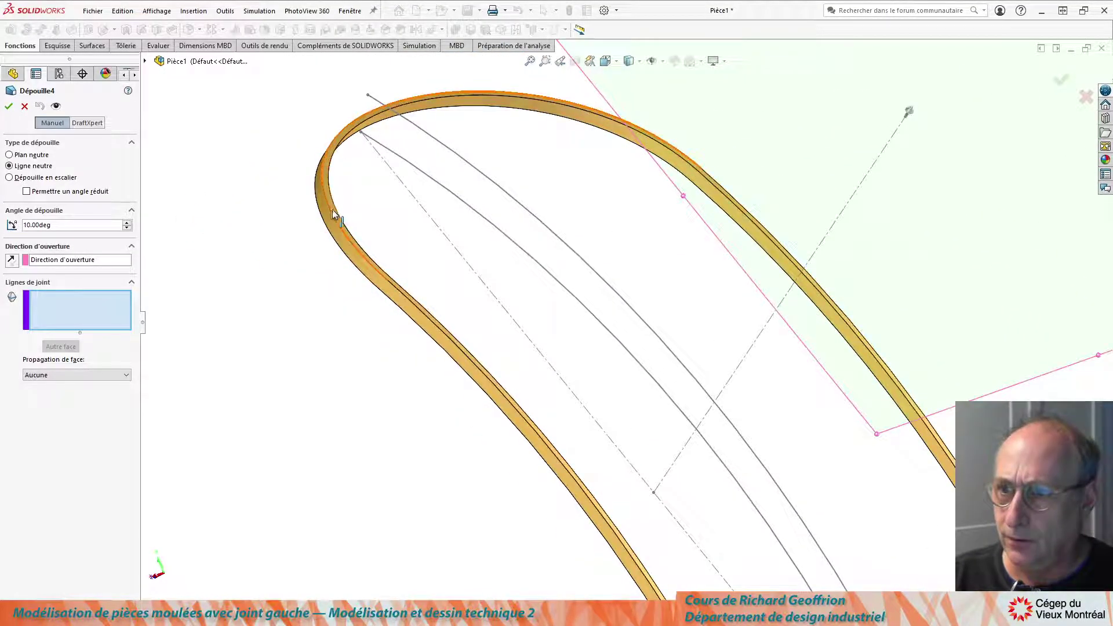
click(281, 242)
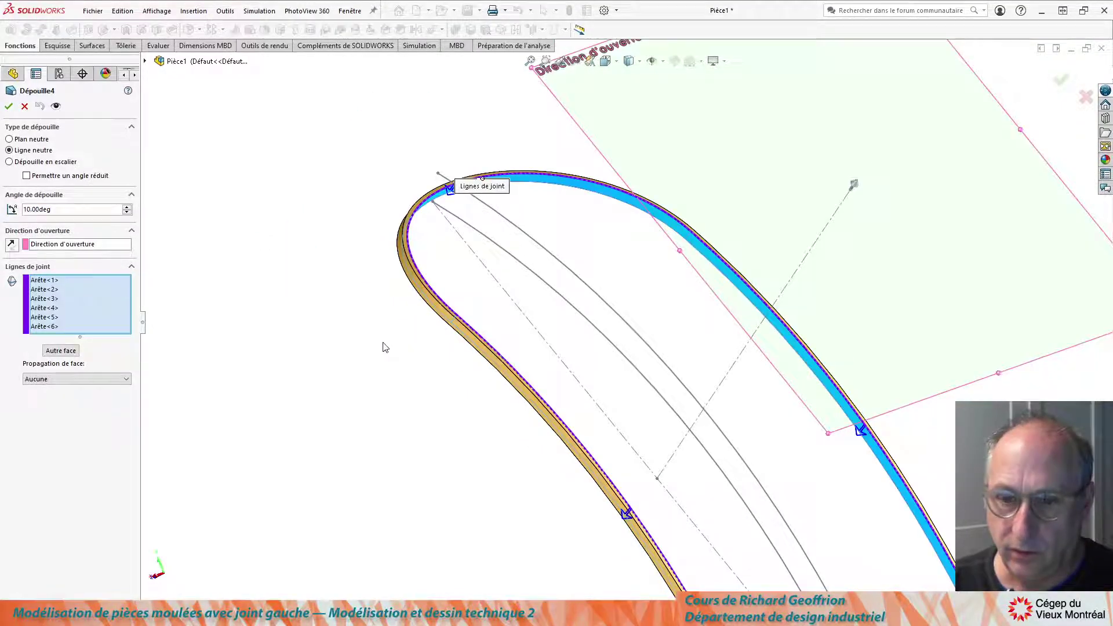
Add the ring's outer tangent edge chain to the draft's parting lines
scroll(455, 304, down, 2)
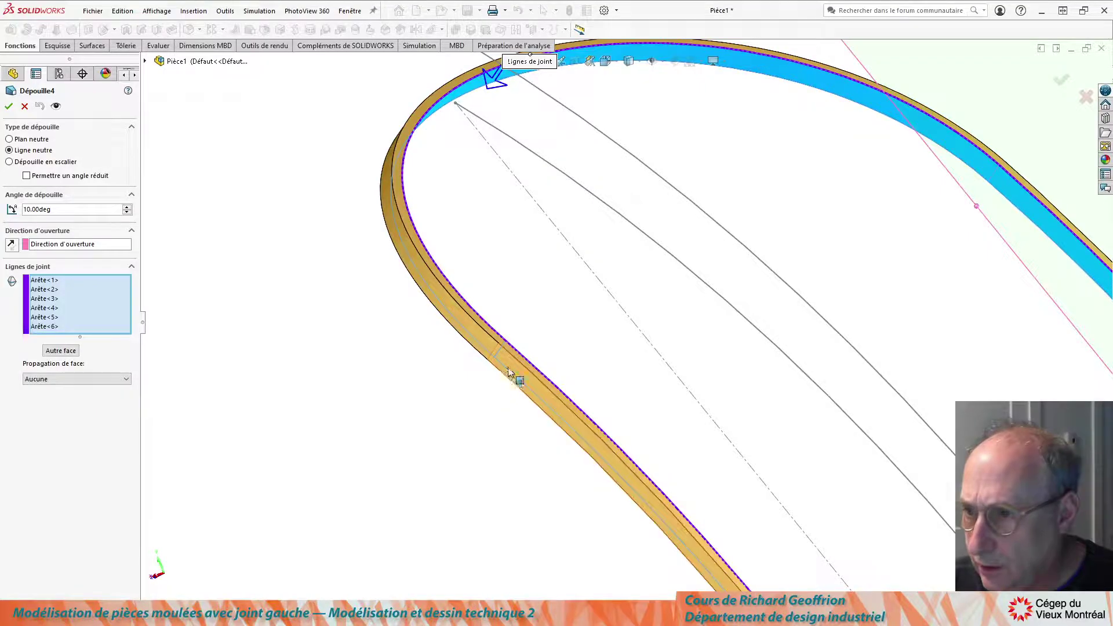
right_click(481, 328)
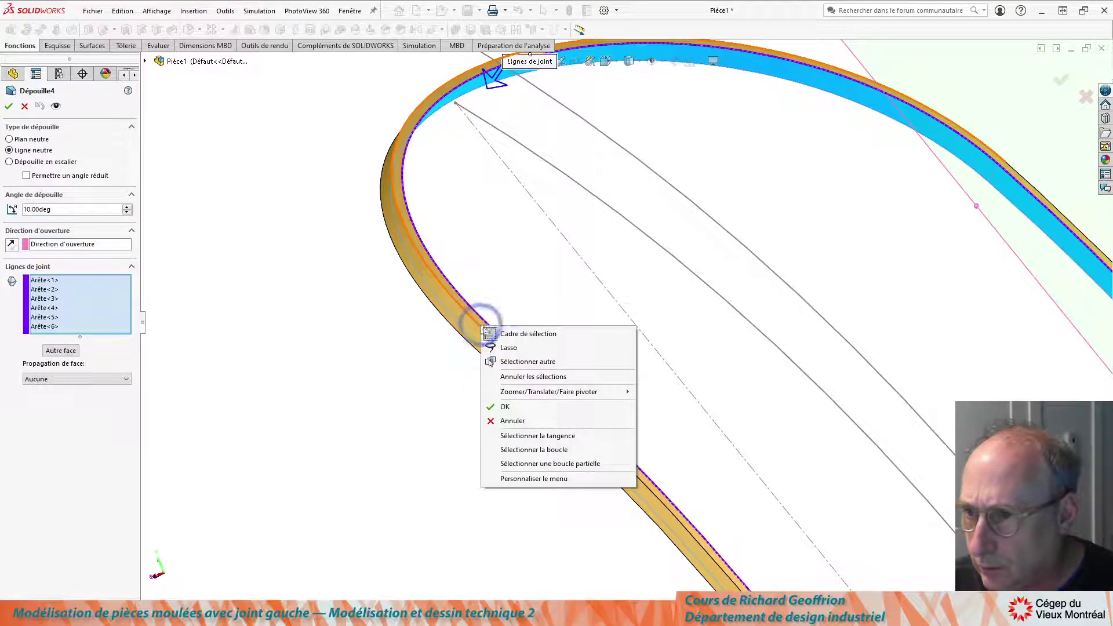
click(528, 436)
scroll(365, 335, up, 4)
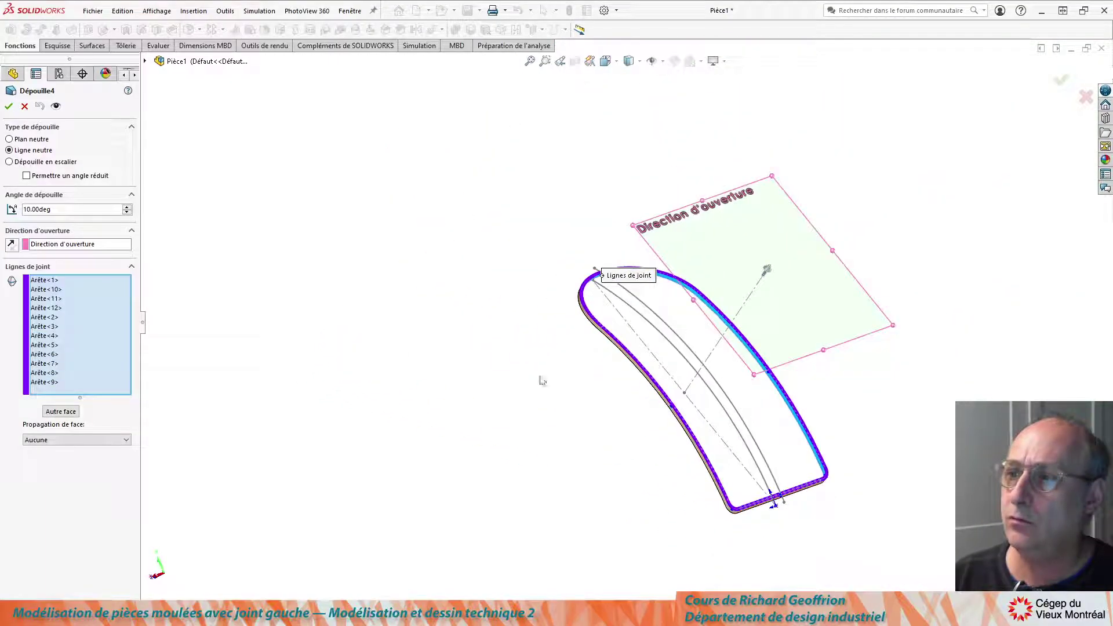
Check the draft arrows along the ring and reverse the draft's pull direction
middle_drag(524, 380, 719, 269)
scroll(763, 270, down, 3)
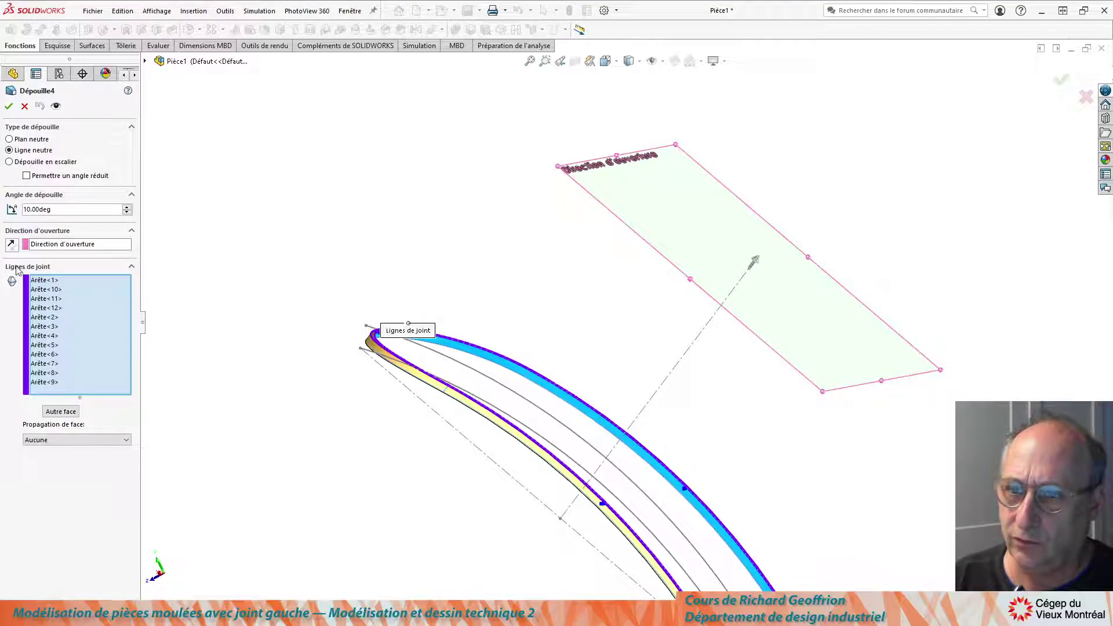
click(12, 246)
click(186, 260)
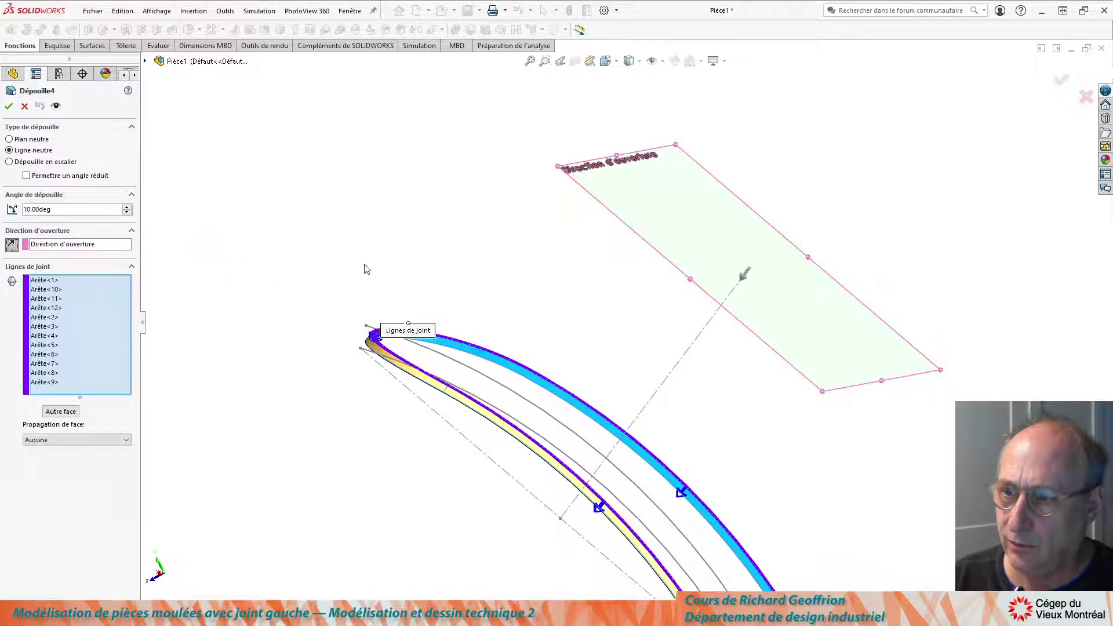
Examine the drafted ring from several angles in the detailed preview, and close the preview
middle_drag(392, 269, 373, 275)
scroll(446, 406, up, 3)
scroll(445, 411, down, 3)
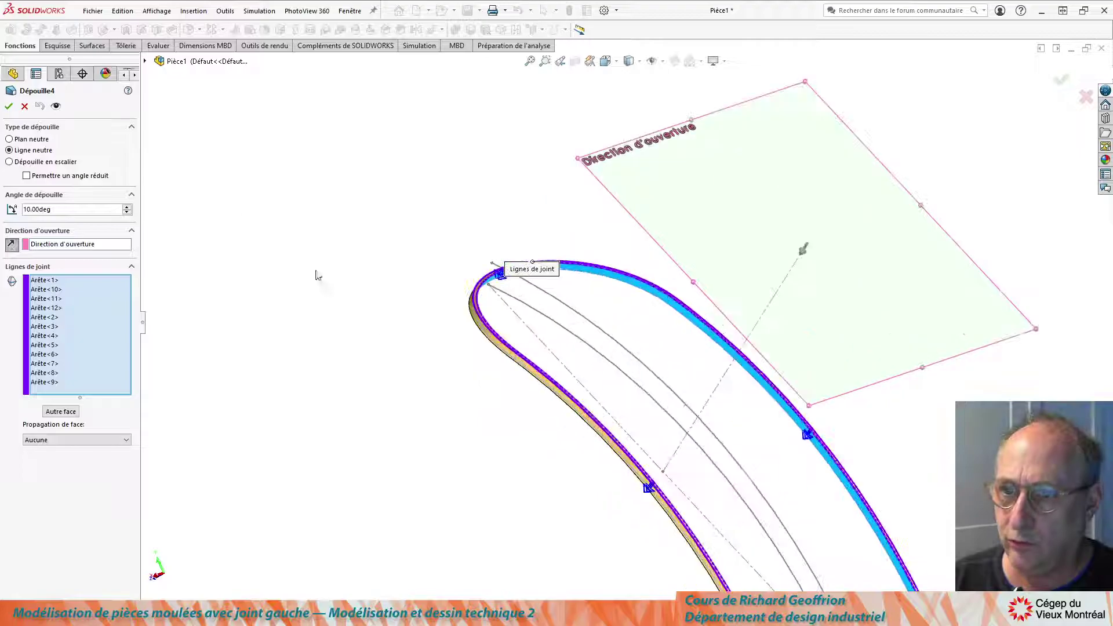
click(56, 106)
middle_drag(359, 448, 345, 492)
scroll(512, 319, down, 3)
scroll(512, 337, down, 2)
middle_drag(470, 427, 533, 228)
middle_drag(400, 479, 840, 493)
scroll(838, 488, up, 5)
scroll(801, 481, down, 2)
scroll(574, 307, down, 1)
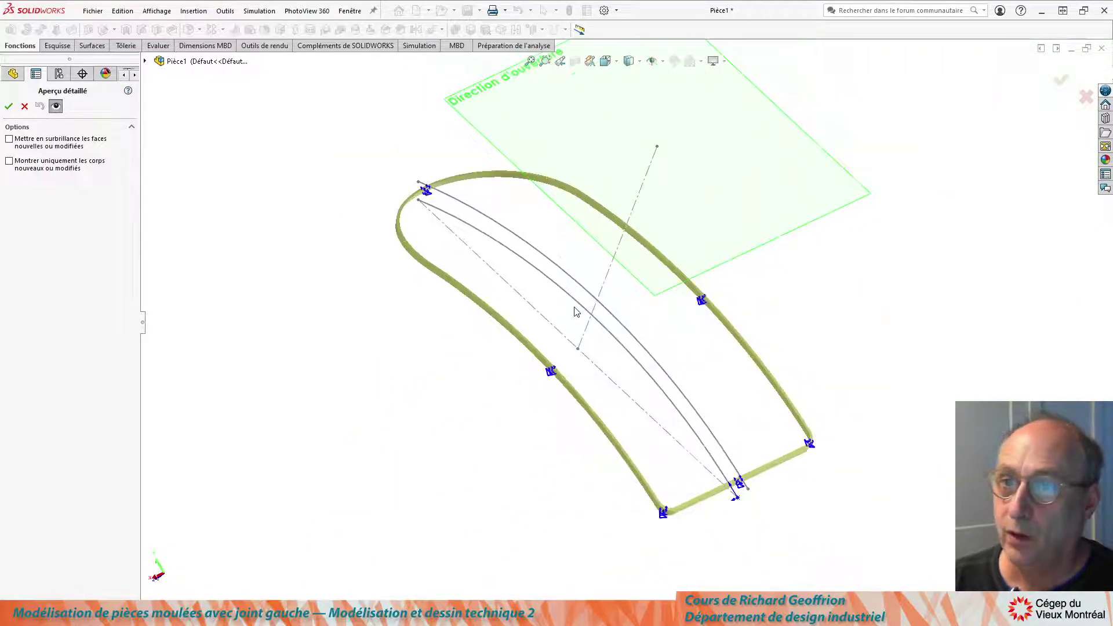
click(55, 106)
Set the draft angle to 2 degrees and apply the draft to the lip ring
click(38, 370)
drag(67, 211, 11, 217)
text(2)
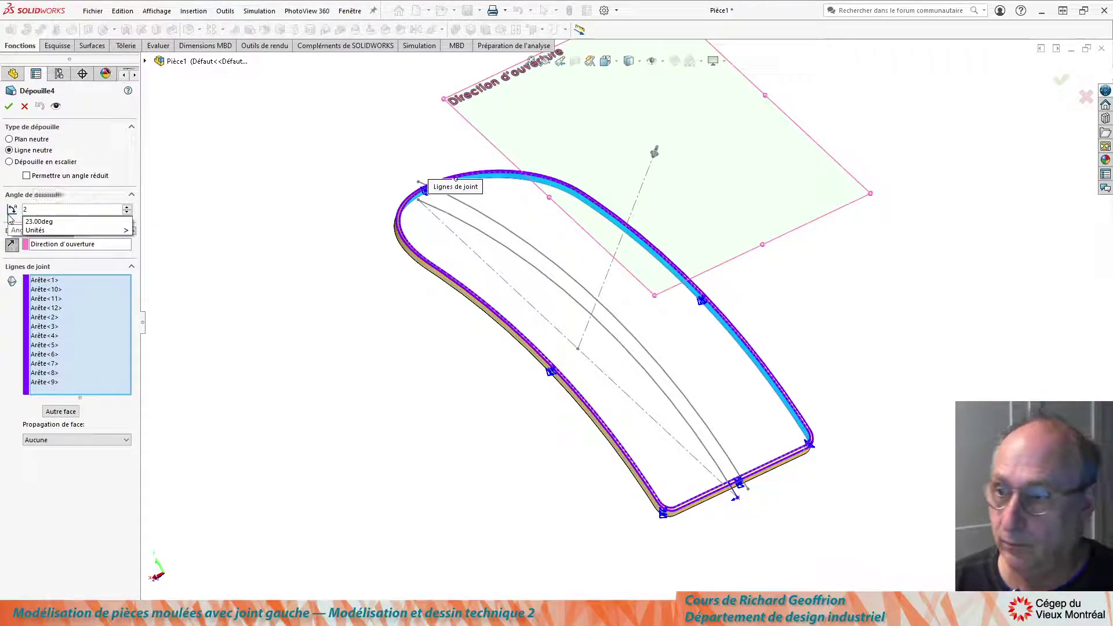
key(Return)
click(8, 107)
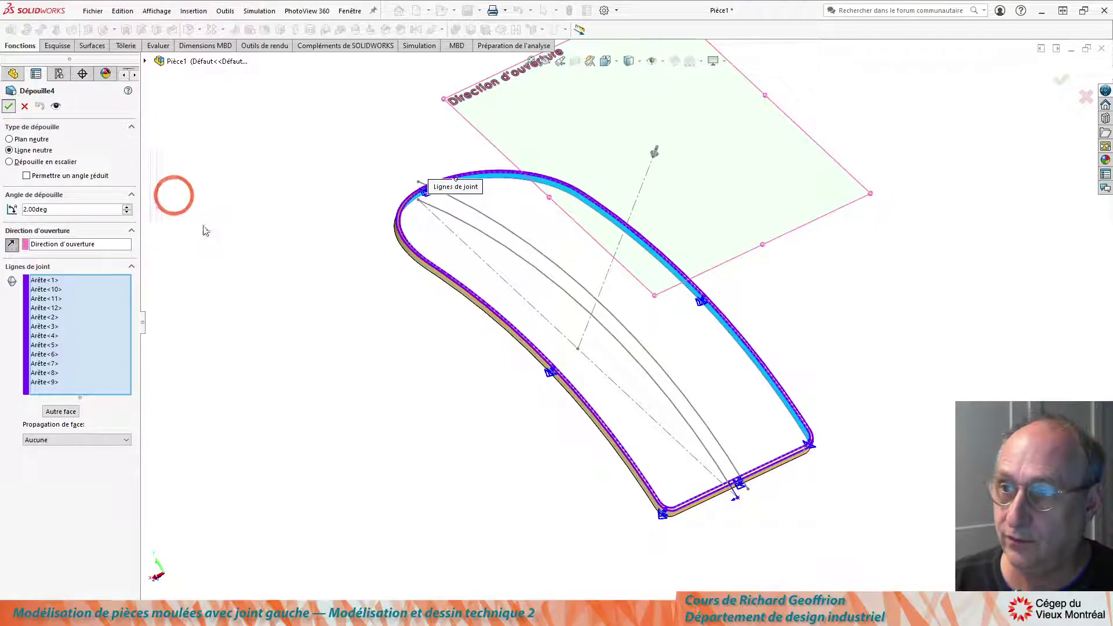
Combine the shelled body Coque2 and the drafted ring Dépouille4 into one body with the Add operation (Ajouter)
middle_drag(437, 374, 436, 348)
click(47, 180)
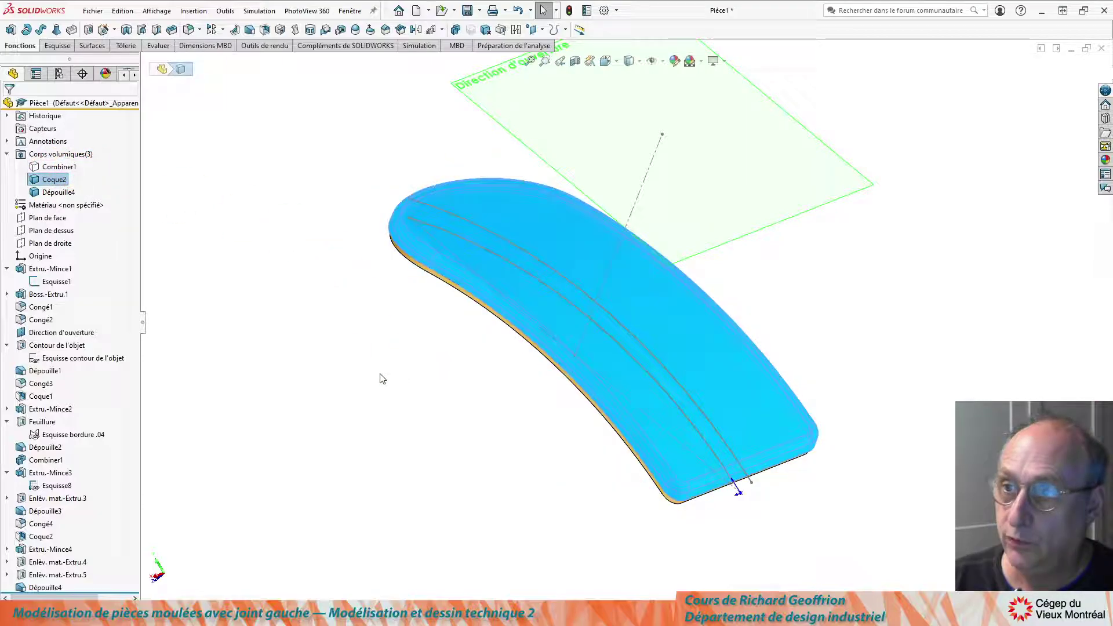
click(356, 374)
middle_drag(328, 395, 359, 351)
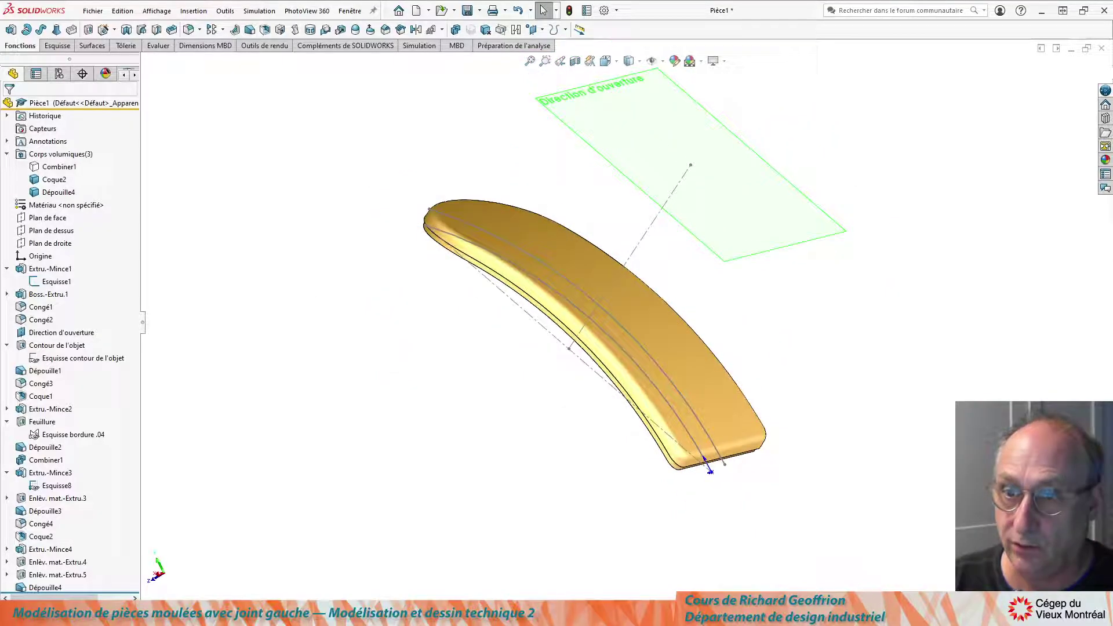
click(39, 181)
click(36, 192)
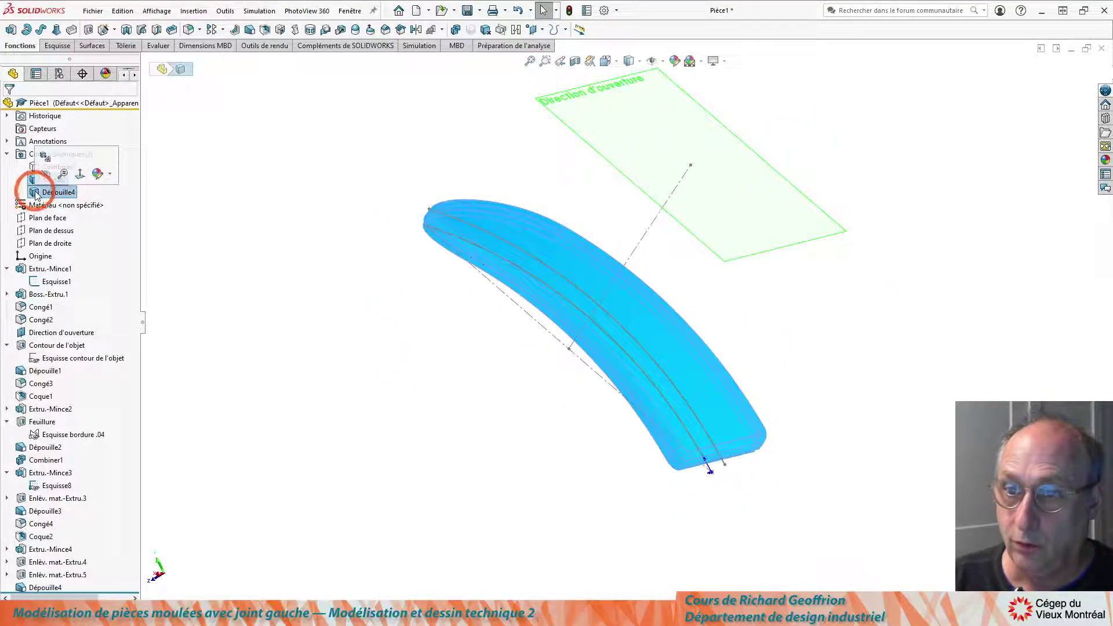
right_click(36, 194)
click(72, 270)
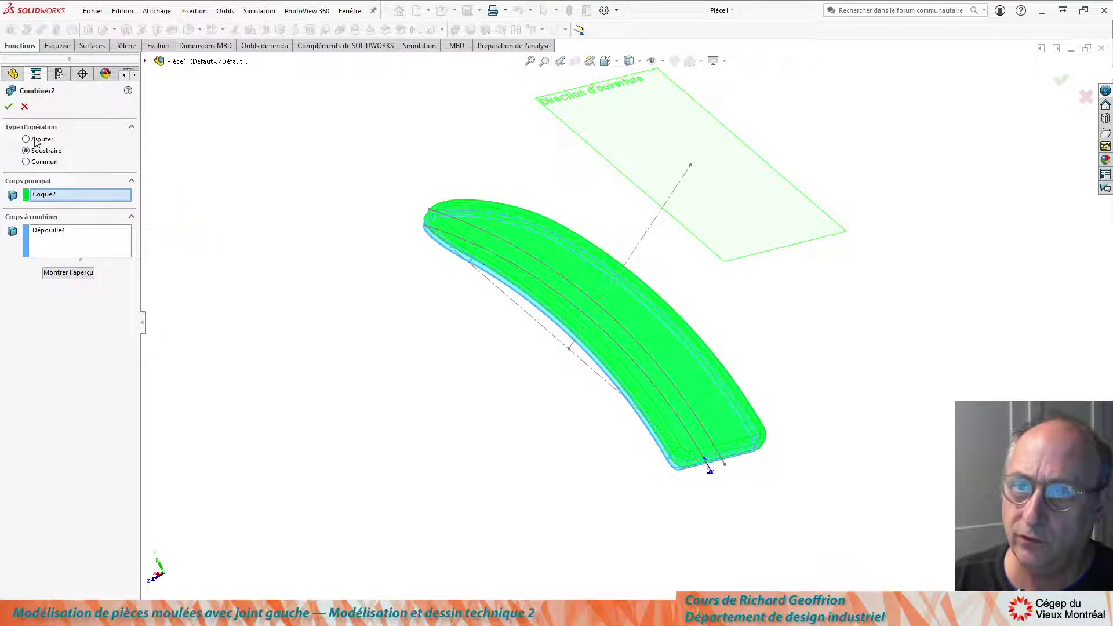
click(26, 139)
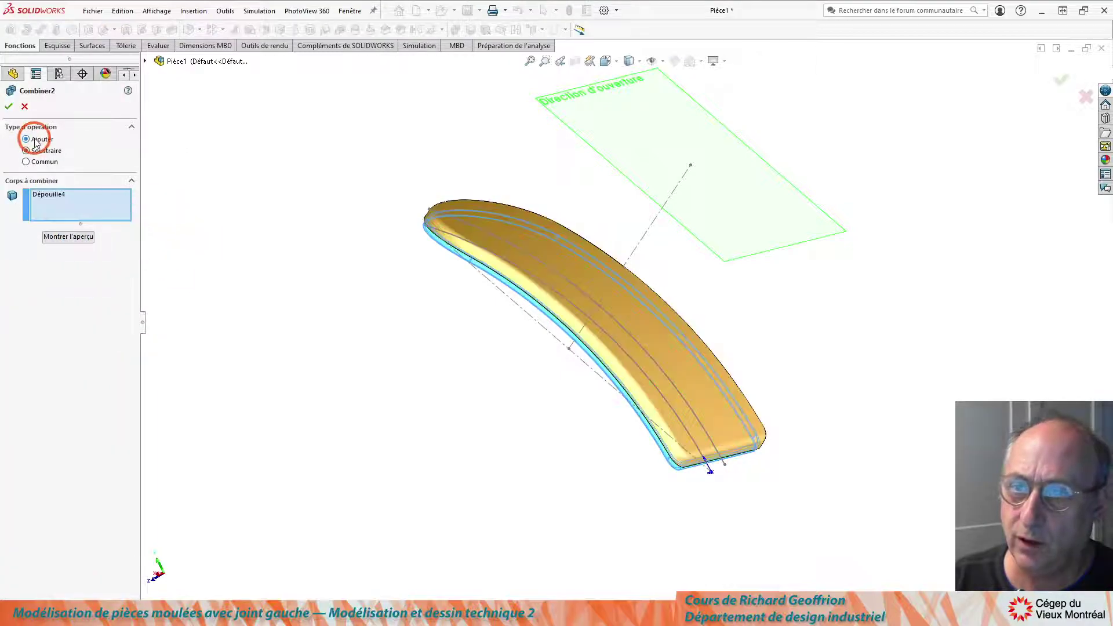
click(537, 247)
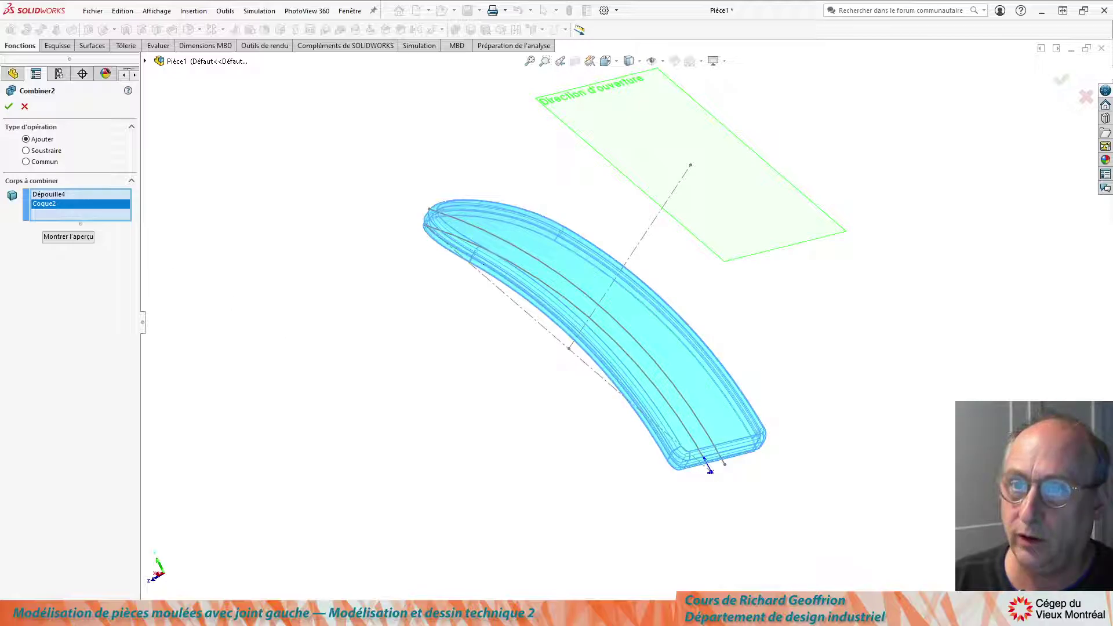
click(7, 106)
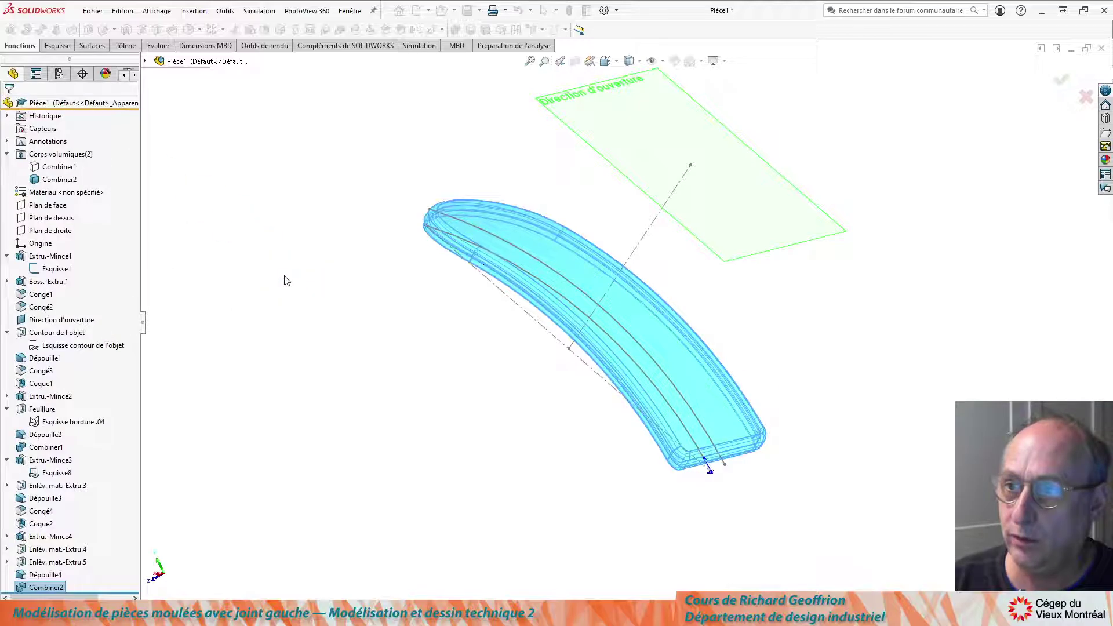
Examine the combined shell from inside and outside, checking the lip and inner wall faces along the rim
middle_drag(298, 336, 478, 169)
scroll(557, 203, down, 5)
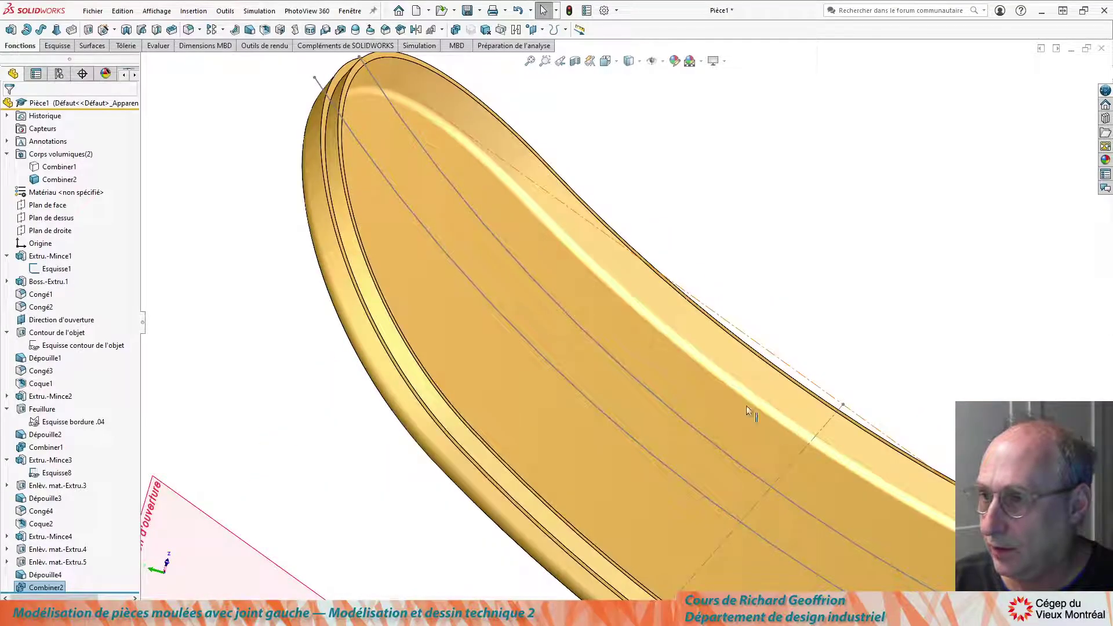
scroll(529, 219, up, 5)
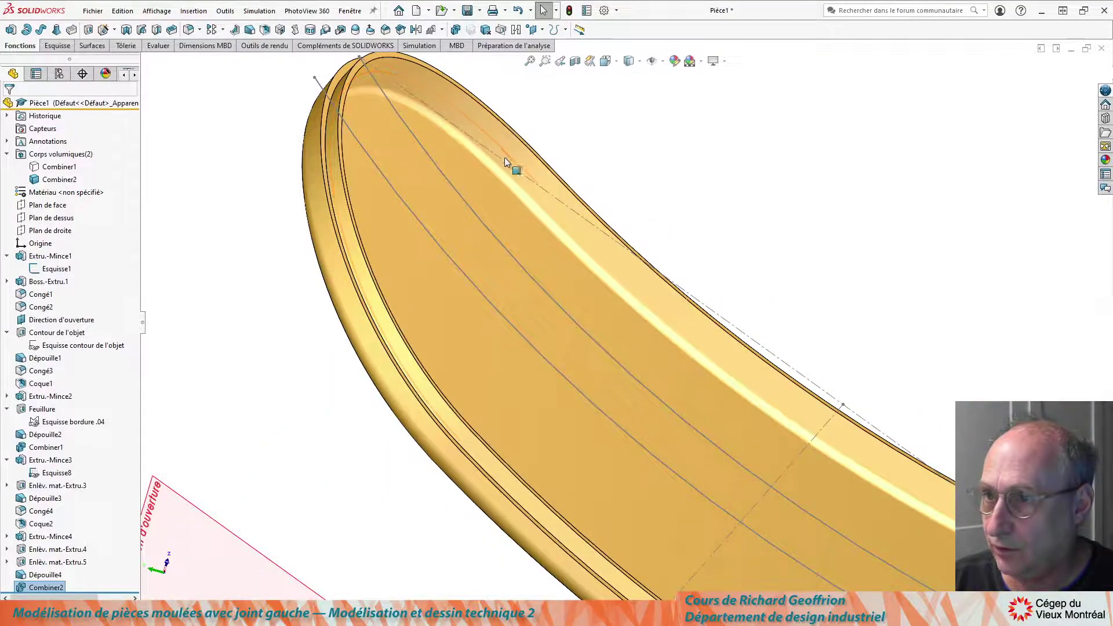
middle_drag(484, 278, 547, 347)
scroll(547, 346, up, 5)
middle_drag(539, 450, 439, 168)
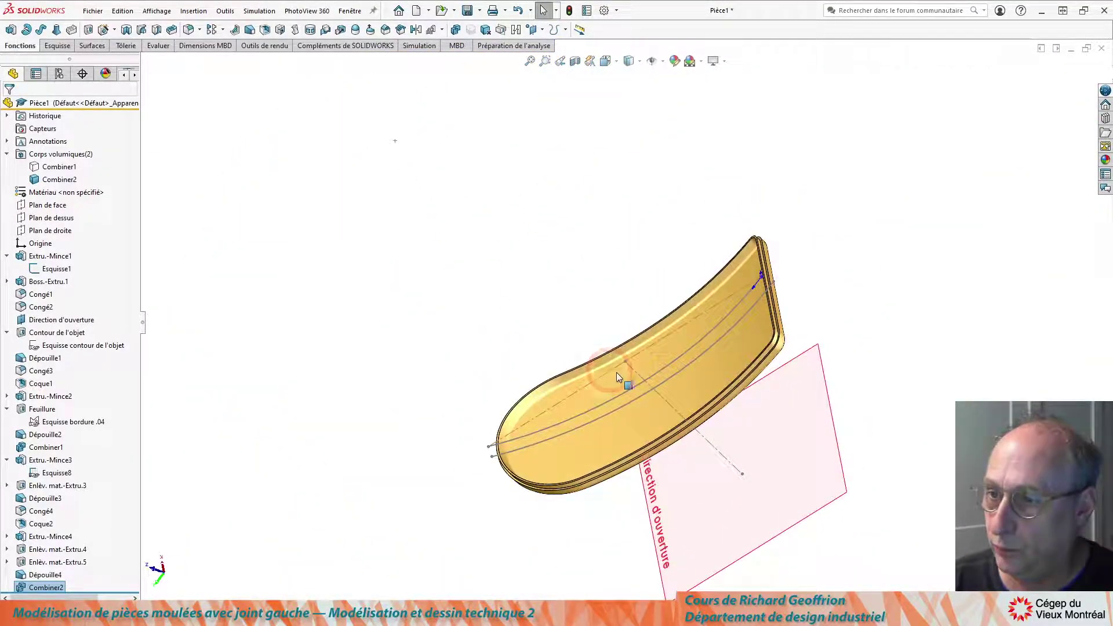
scroll(580, 360, down, 5)
click(520, 333)
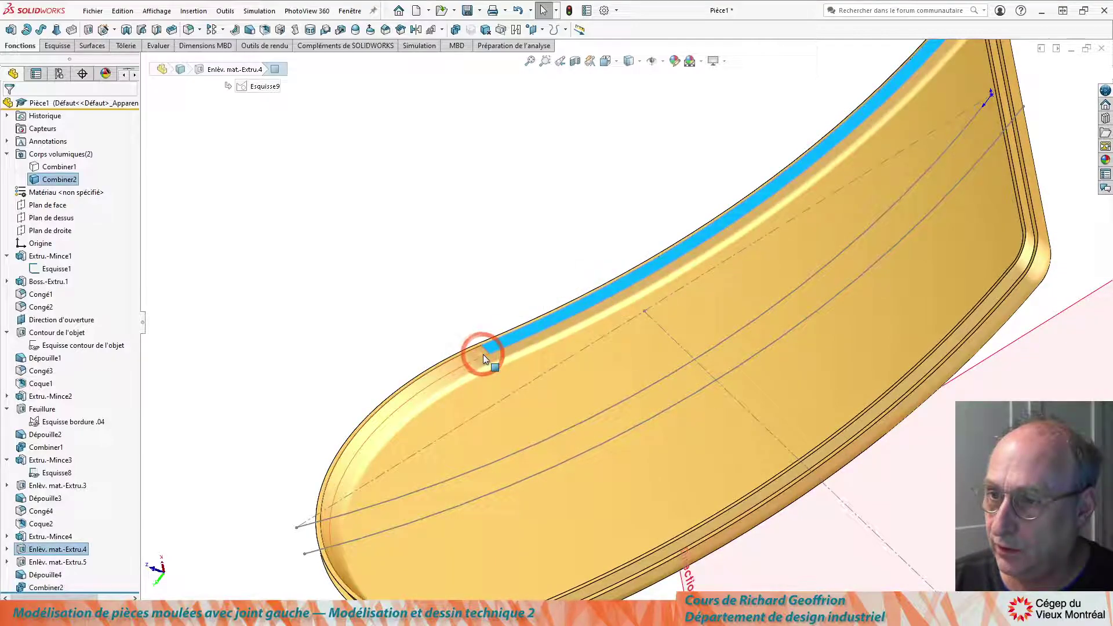
click(512, 353)
middle_drag(514, 348, 241, 307)
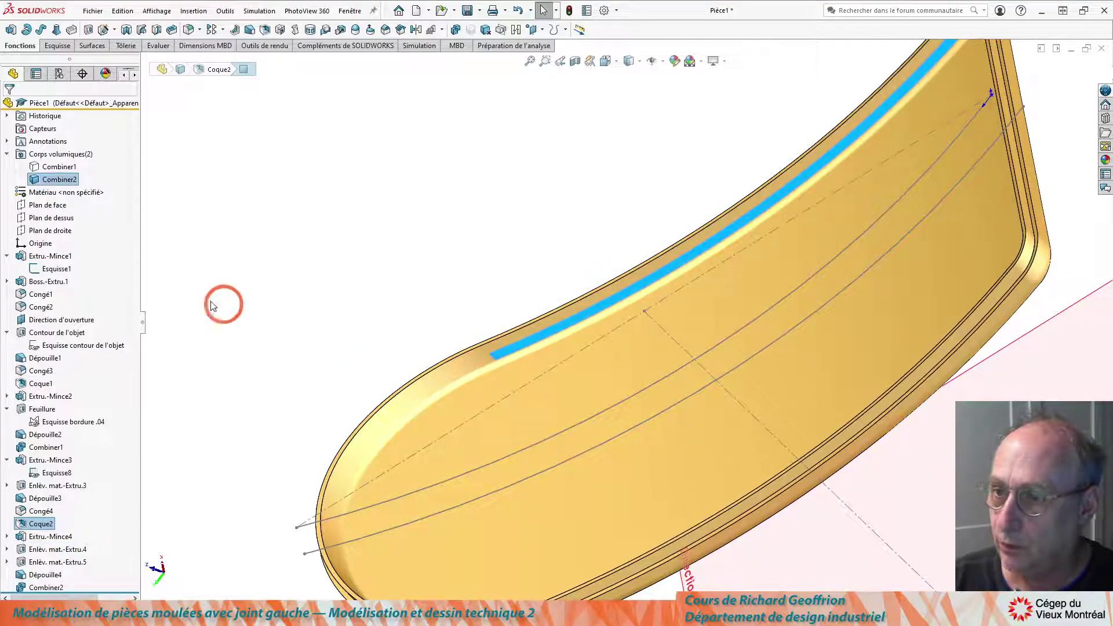
scroll(442, 275, up, 5)
click(506, 283)
middle_drag(506, 283, 223, 373)
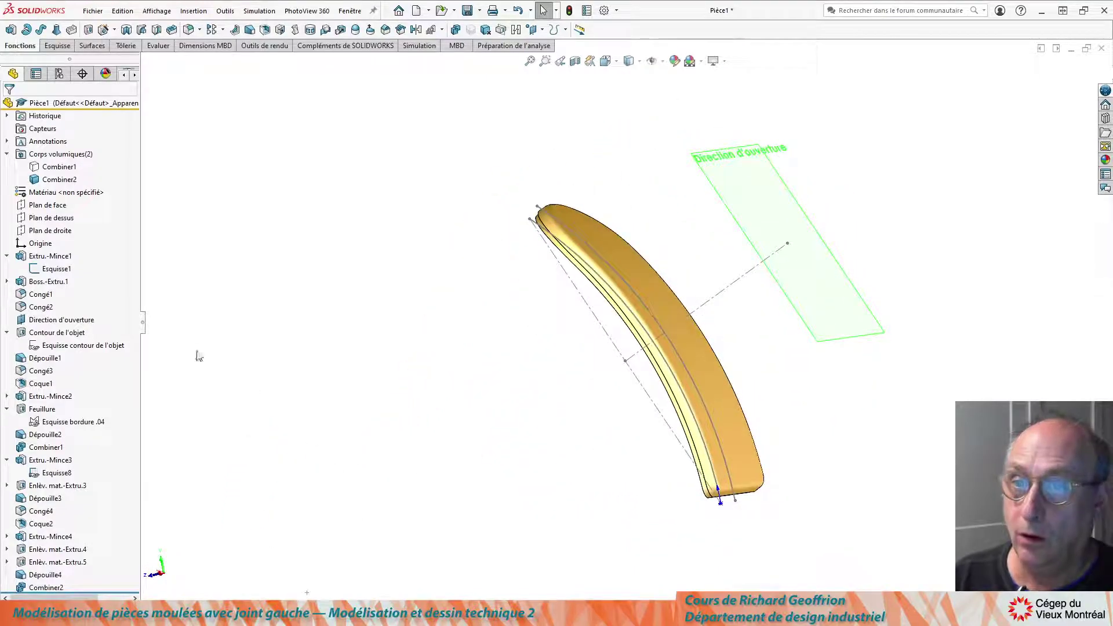
Show the hidden solid body Combiner1 alongside the combined shell
click(58, 167)
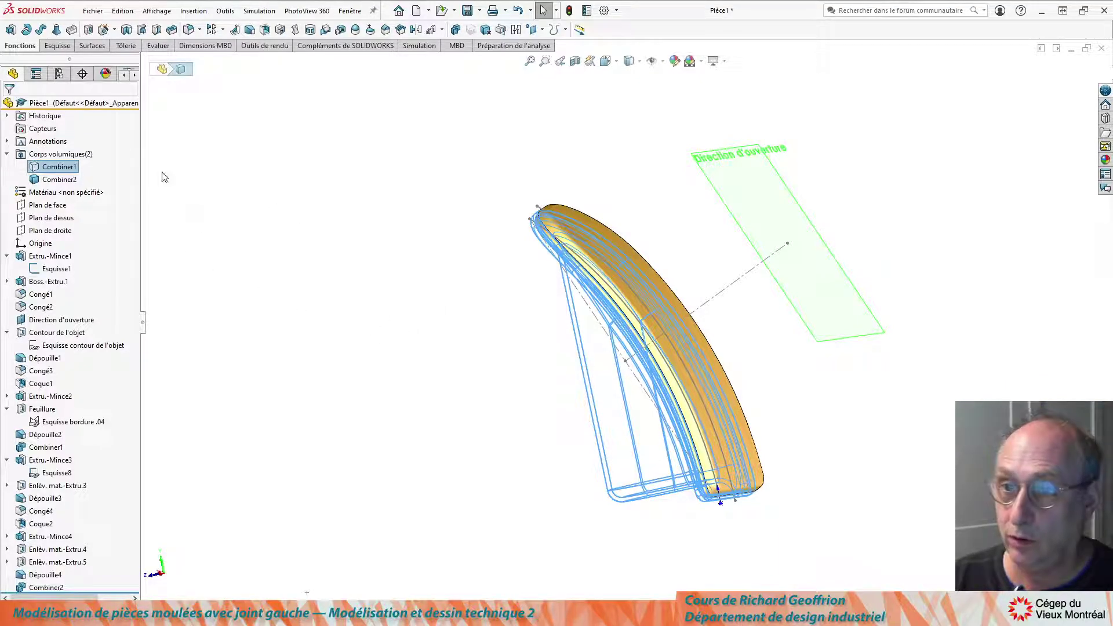
right_click(59, 166)
click(72, 144)
click(360, 203)
click(471, 257)
middle_drag(495, 265, 368, 325)
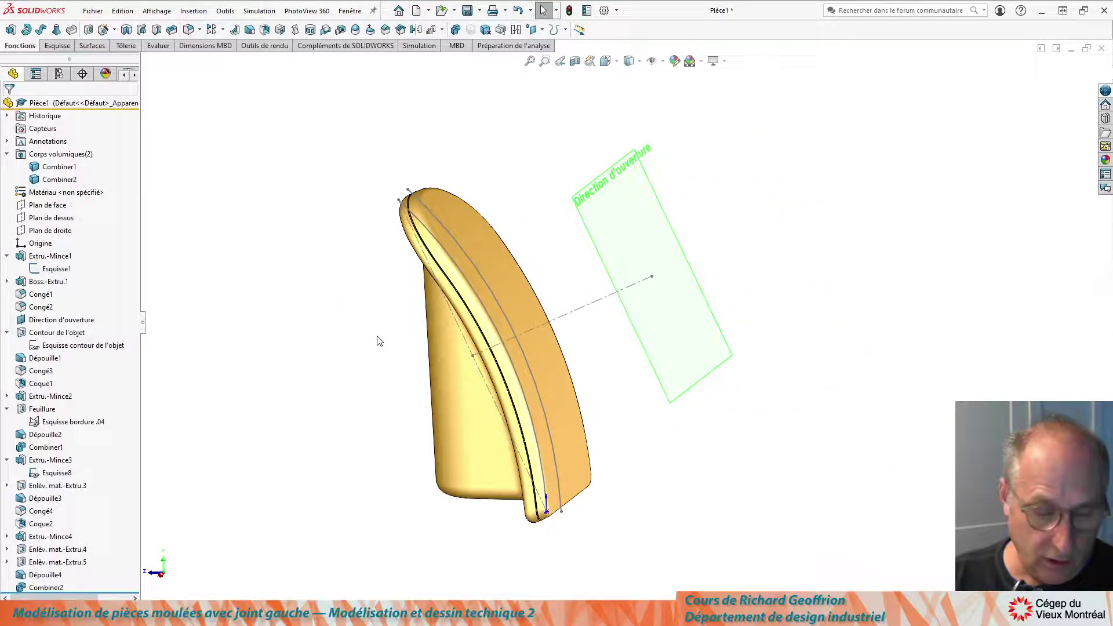
Section both bodies along Plan de droite in a side view to inspect how the lip and groove fit together
key(ctrl+4)
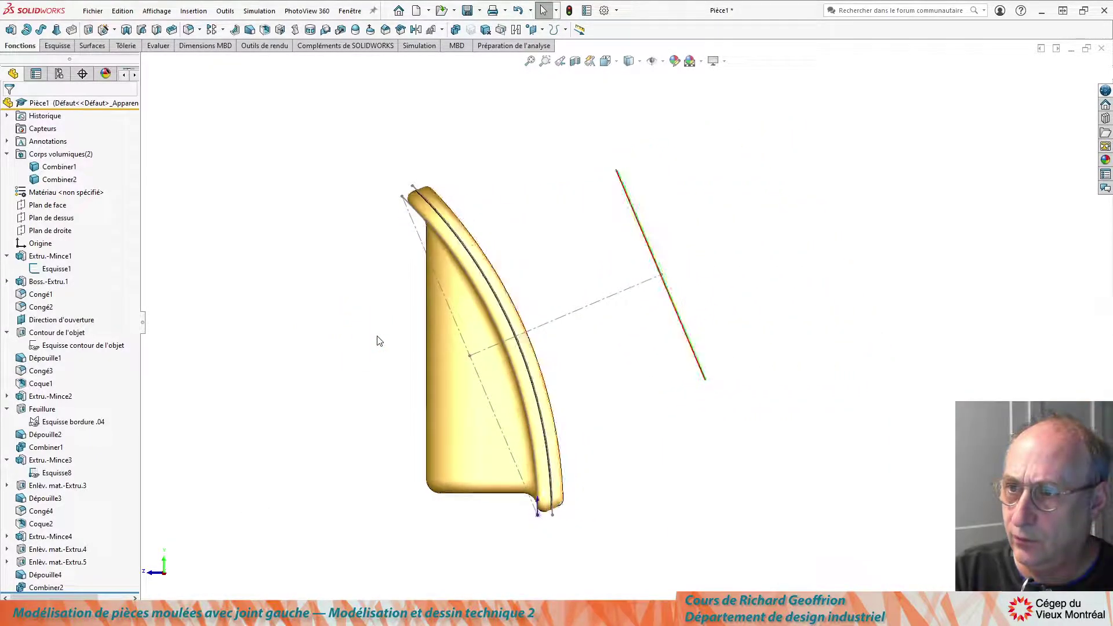
scroll(452, 388, down, 4)
ctrl+middle_drag(363, 350, 425, 368)
scroll(432, 369, down, 2)
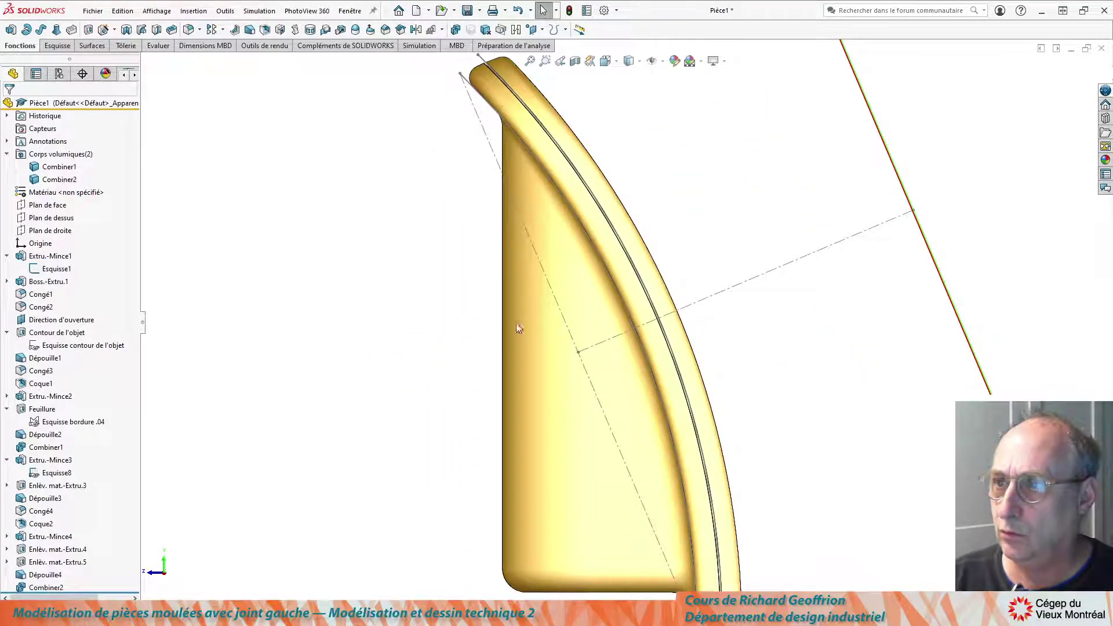
click(574, 63)
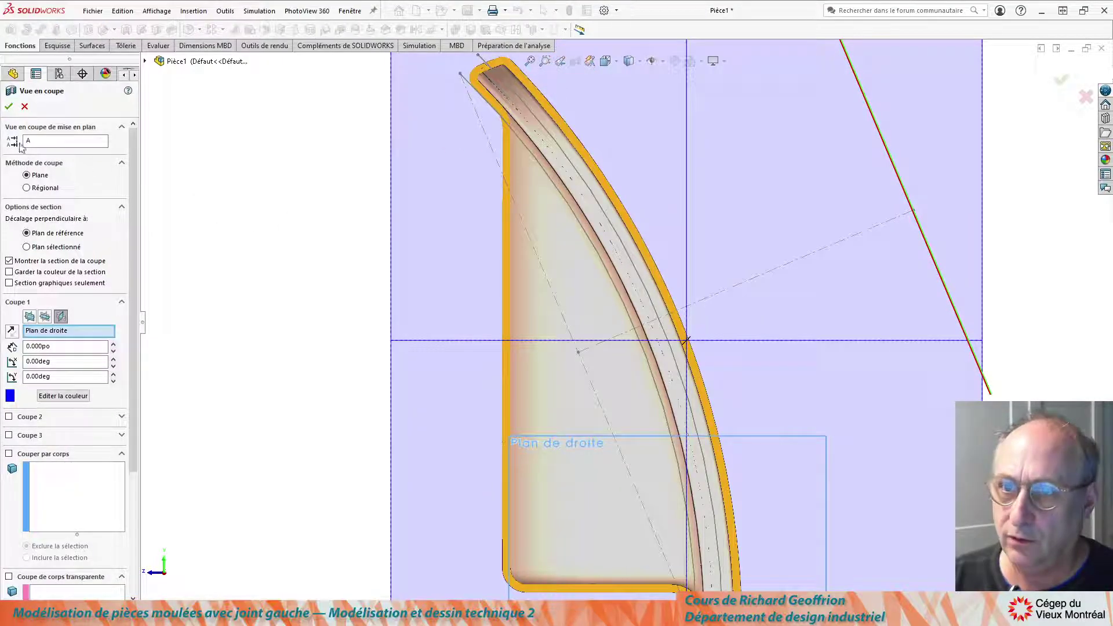
click(10, 107)
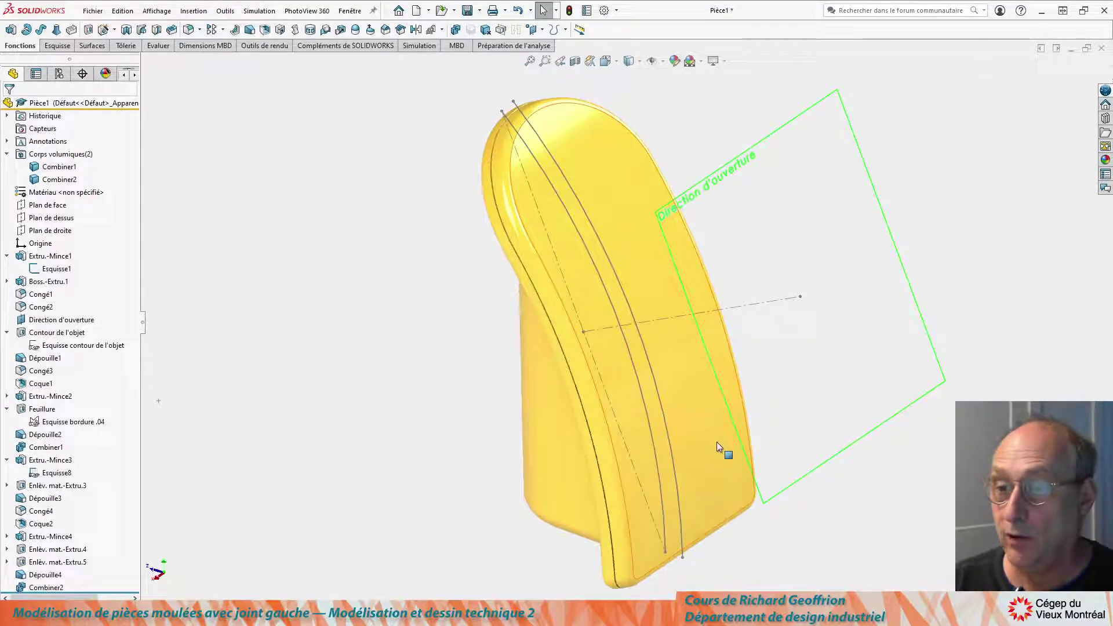
click(757, 418)
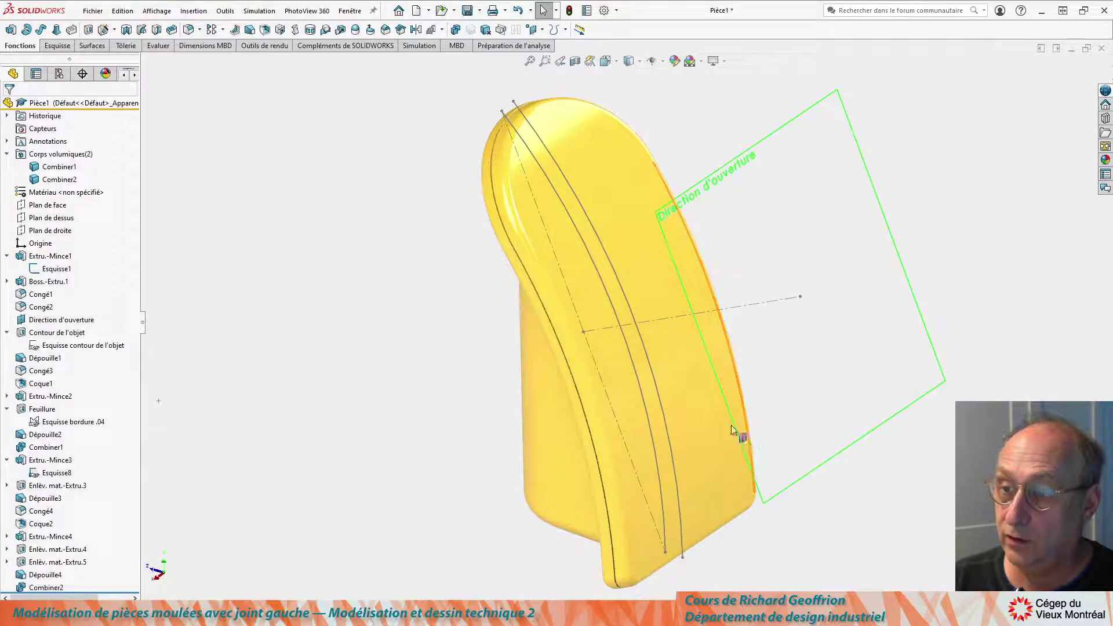